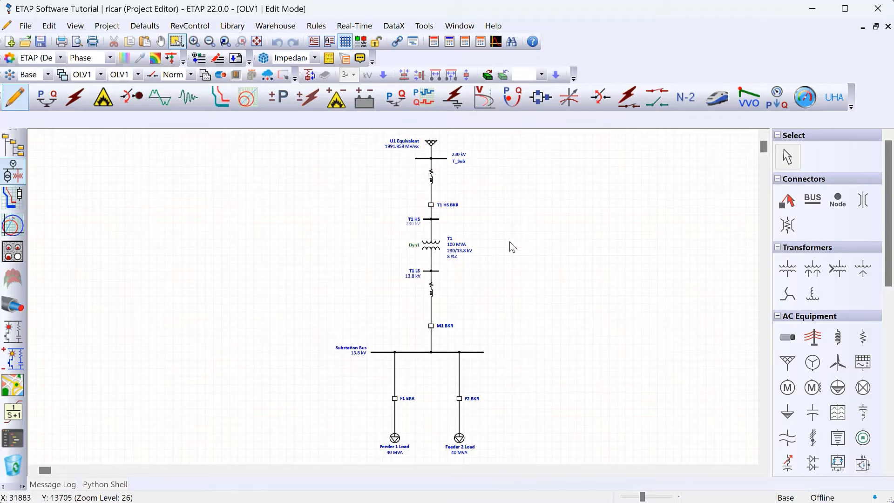
Step: Place a current transformer from the instrumentation elements in the empty area beside T1 HS BKR
{"action": "scroll", "coordinate": [512, 247], "scroll_direction": "up", "scroll_amount": 3}
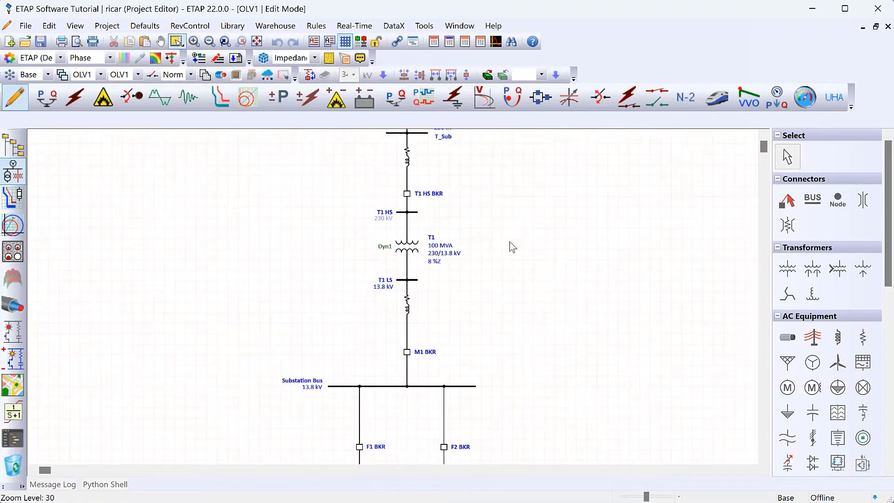
{"action": "scroll", "coordinate": [512, 247], "scroll_direction": "up", "scroll_amount": 1}
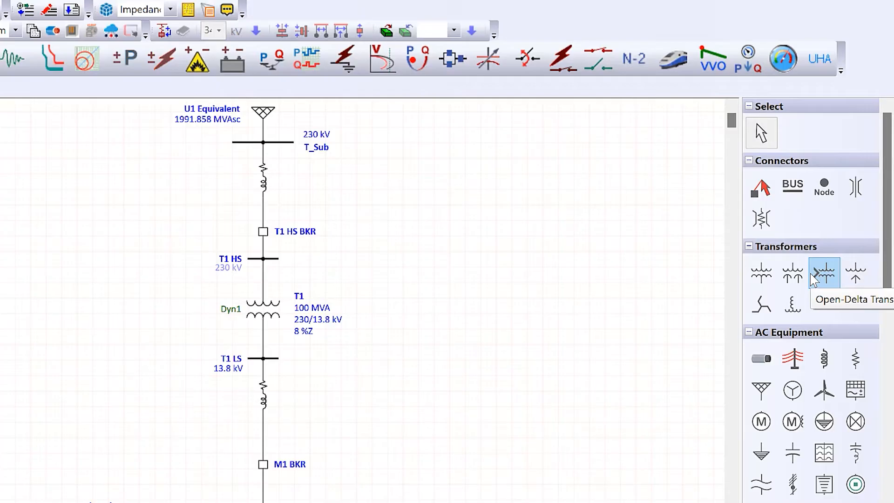
{"action": "scroll", "coordinate": [814, 279], "scroll_direction": "down", "scroll_amount": 15}
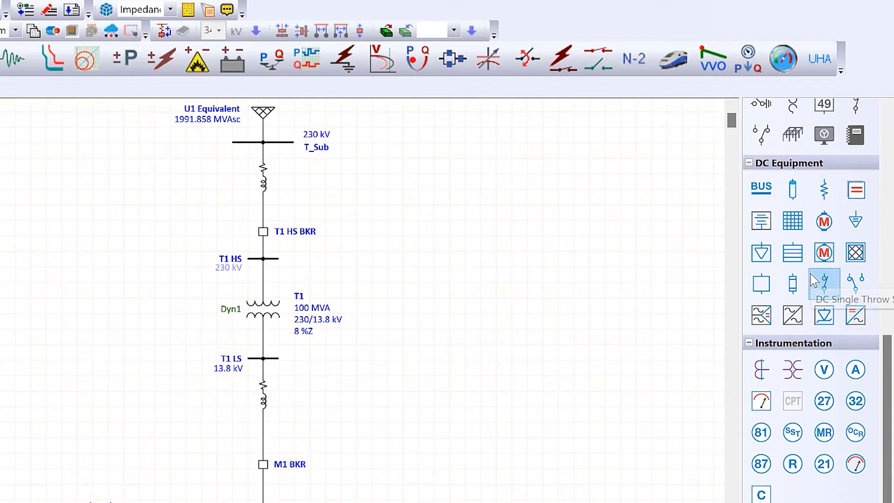
{"action": "left_click", "coordinate": [757, 373]}
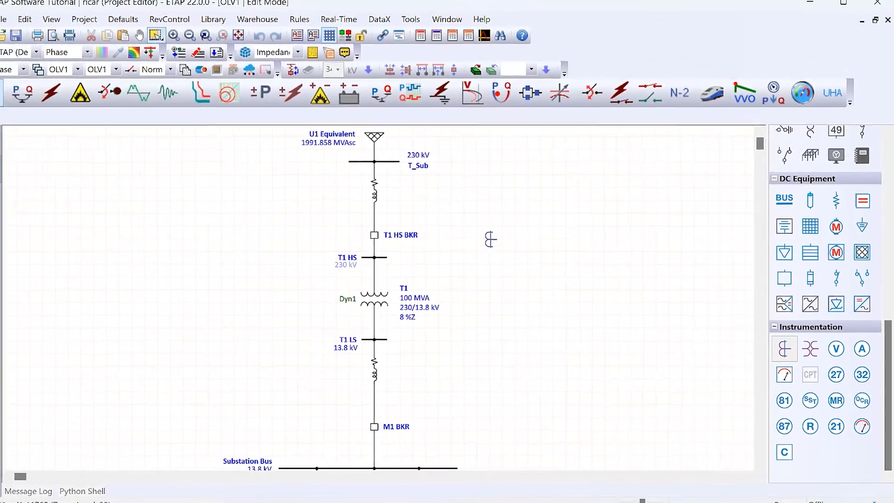
{"action": "left_click", "coordinate": [403, 235]}
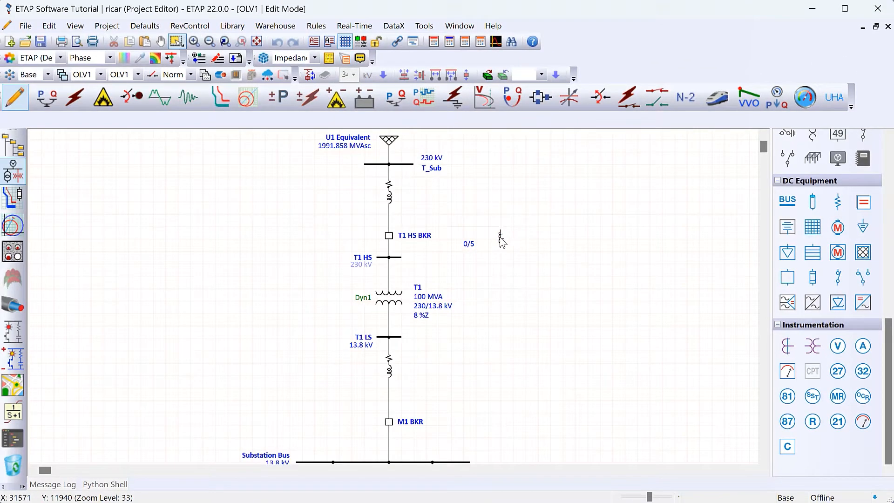
{"action": "left_click_drag", "start_coordinate": [499, 239], "coordinate": [519, 239]}
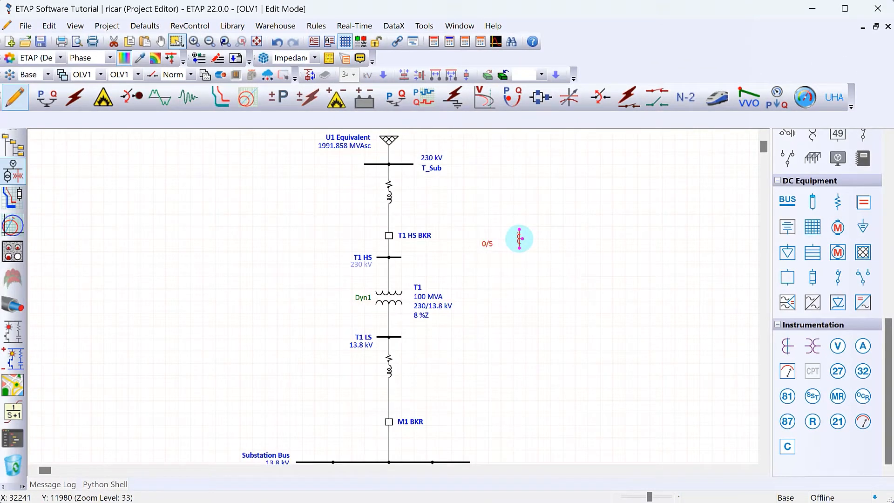
Step: Set the new current transformer's primary rating to 400 A
{"action": "double_click", "coordinate": [519, 239]}
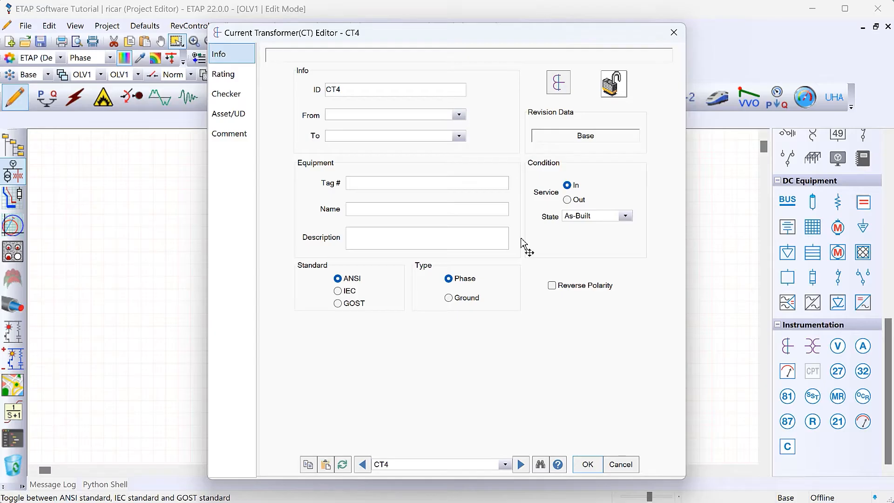
{"action": "left_click", "coordinate": [236, 76]}
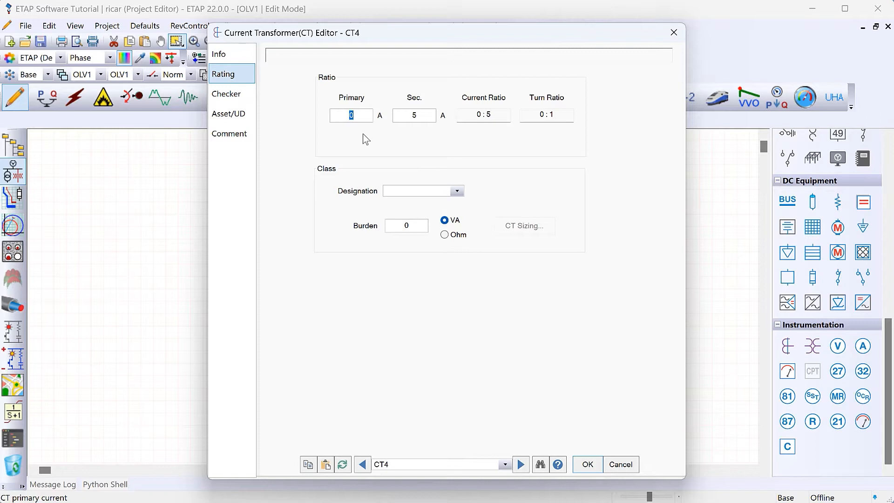
{"action": "type", "text": "400"}
{"action": "left_click", "coordinate": [591, 464]}
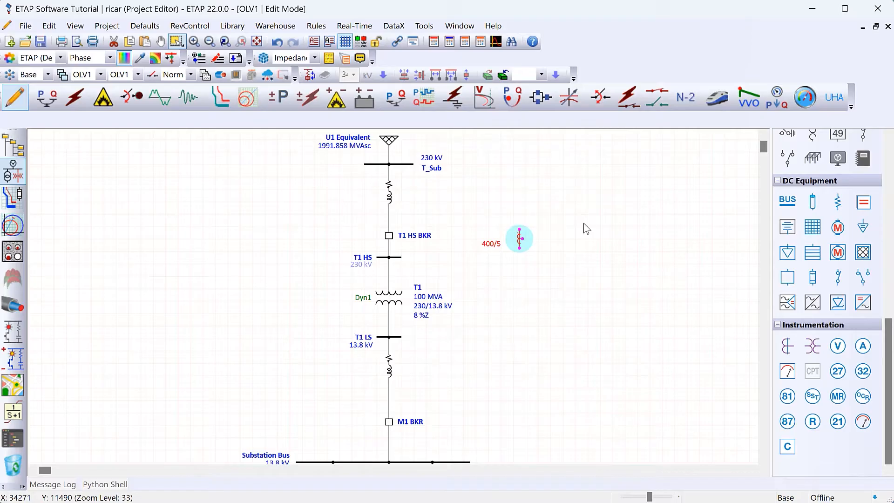
Step: Rotate the 400/5 current transformer by 180 degrees
{"action": "right_click", "coordinate": [519, 242]}
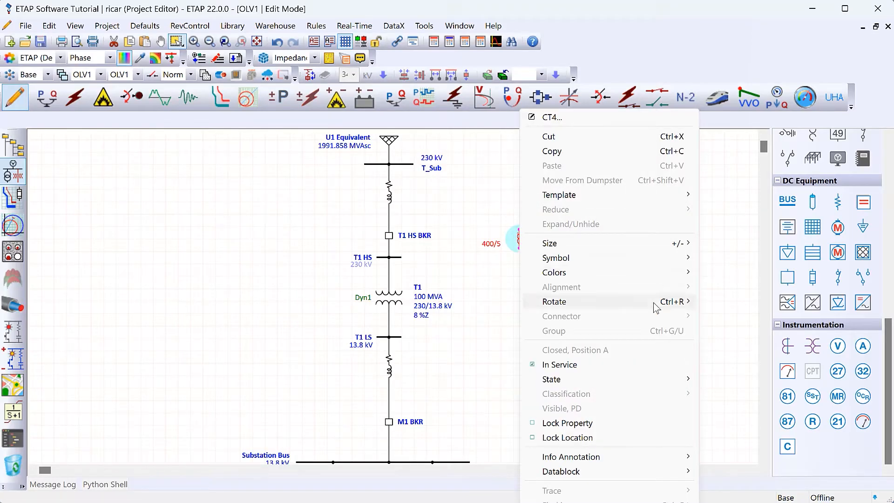
{"action": "mouse_move", "coordinate": [658, 303]}
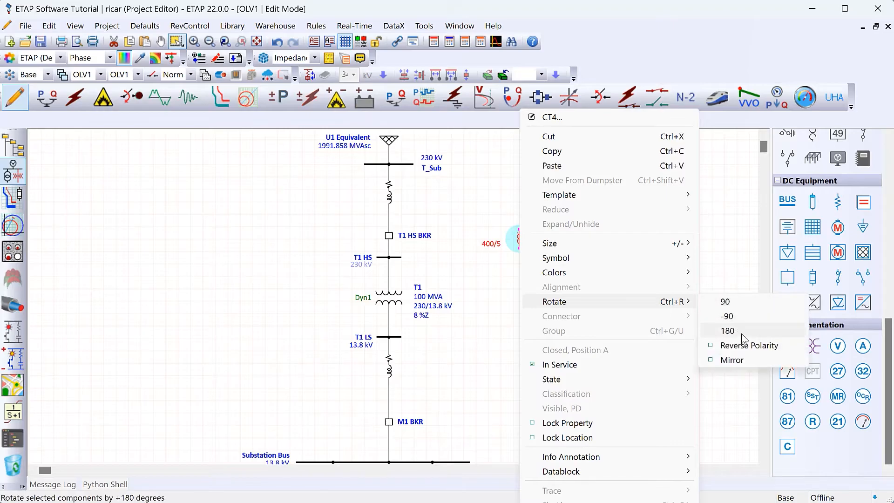
{"action": "left_click", "coordinate": [732, 321]}
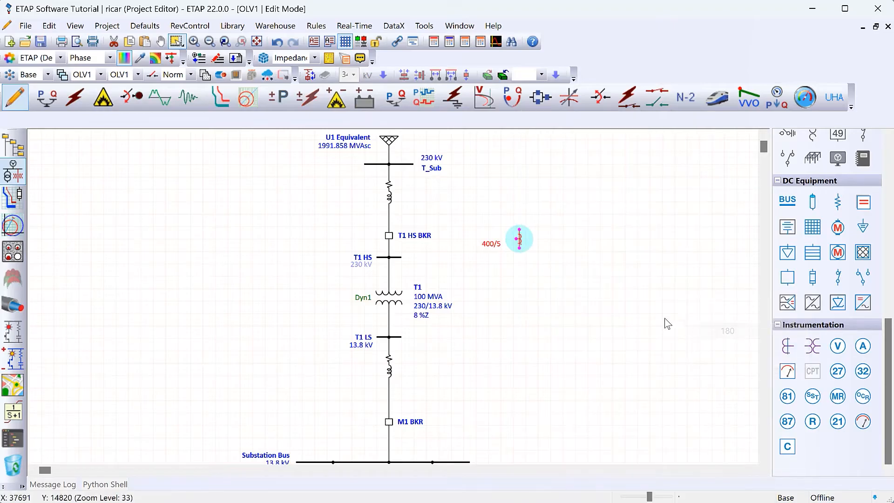
{"action": "left_click", "coordinate": [600, 236]}
{"action": "scroll", "coordinate": [561, 254], "scroll_direction": "up", "scroll_amount": 3}
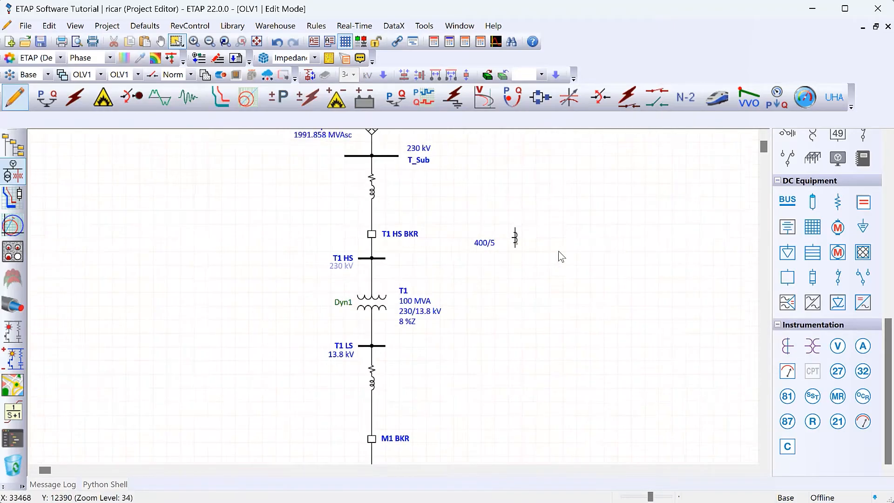
{"action": "scroll", "coordinate": [513, 244], "scroll_direction": "up", "scroll_amount": 5}
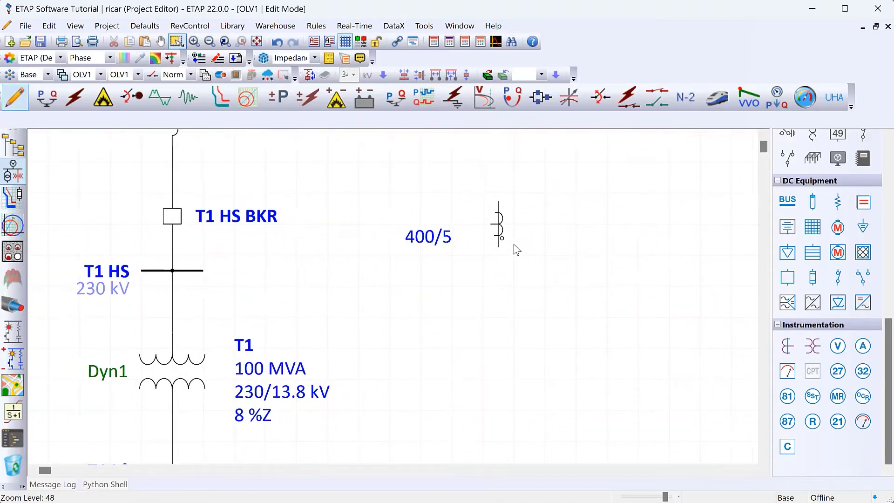
Step: Reverse the polarity of the 400/5 current transformer
{"action": "right_click", "coordinate": [492, 226]}
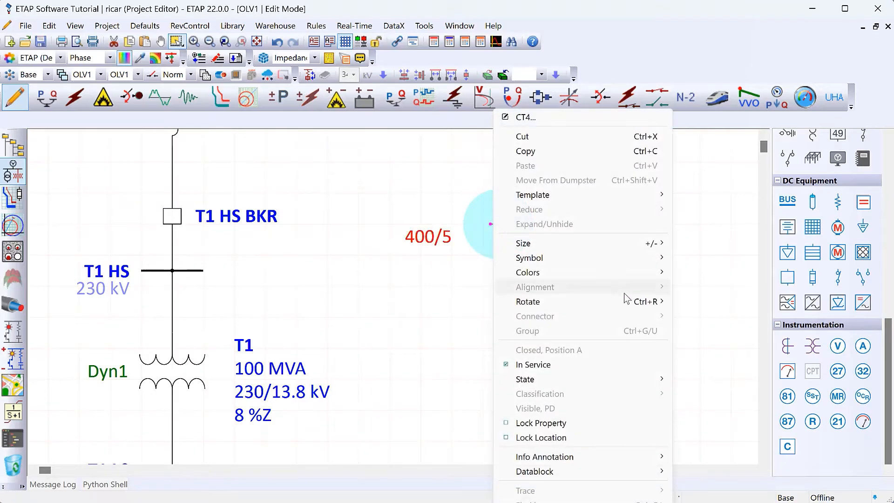
{"action": "mouse_move", "coordinate": [625, 305]}
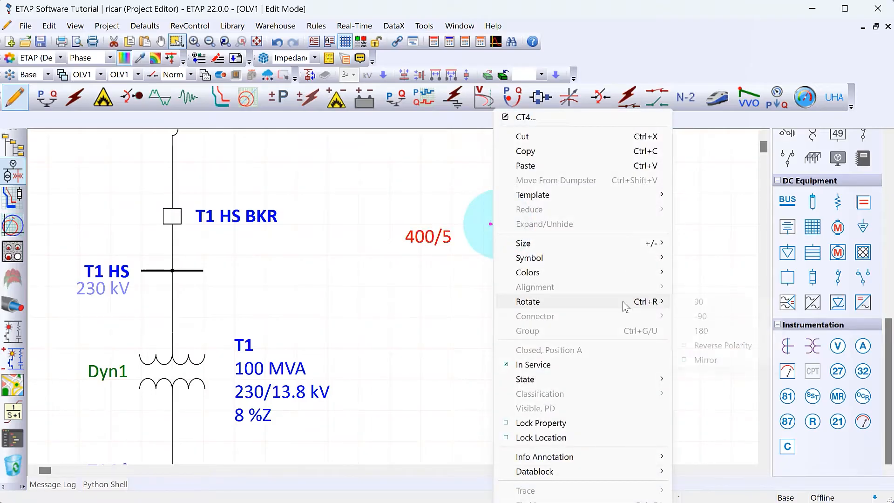
{"action": "left_click", "coordinate": [729, 346]}
{"action": "left_click", "coordinate": [632, 231]}
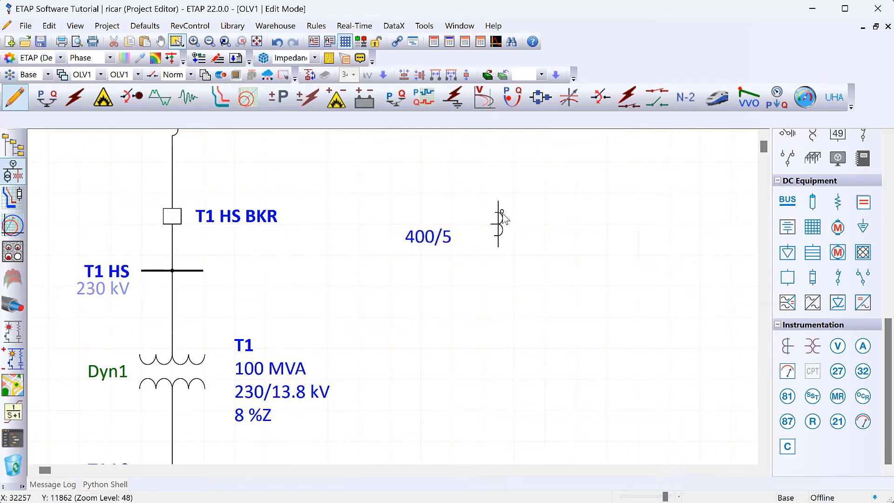
Step: Move the 400/5 current transformer onto the line between the impedance and T1 HS BKR
{"action": "scroll", "coordinate": [479, 235], "scroll_direction": "up", "scroll_amount": 5}
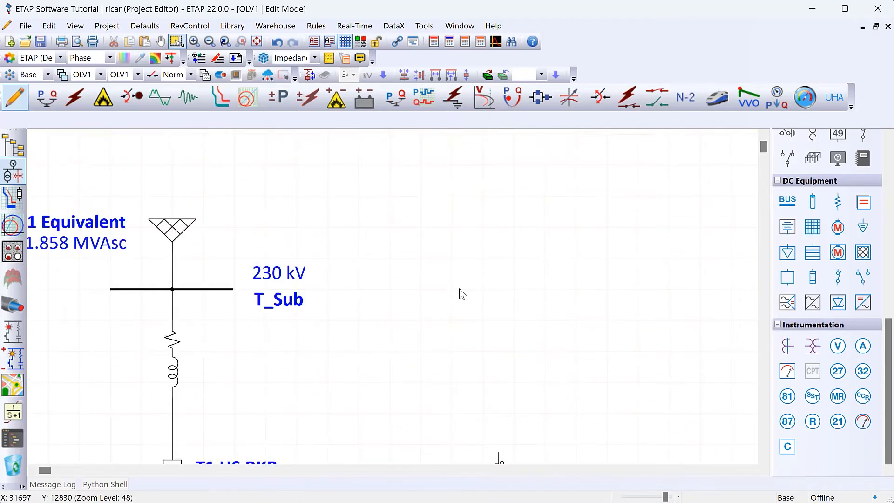
{"action": "scroll", "coordinate": [461, 293], "scroll_direction": "down", "scroll_amount": 2}
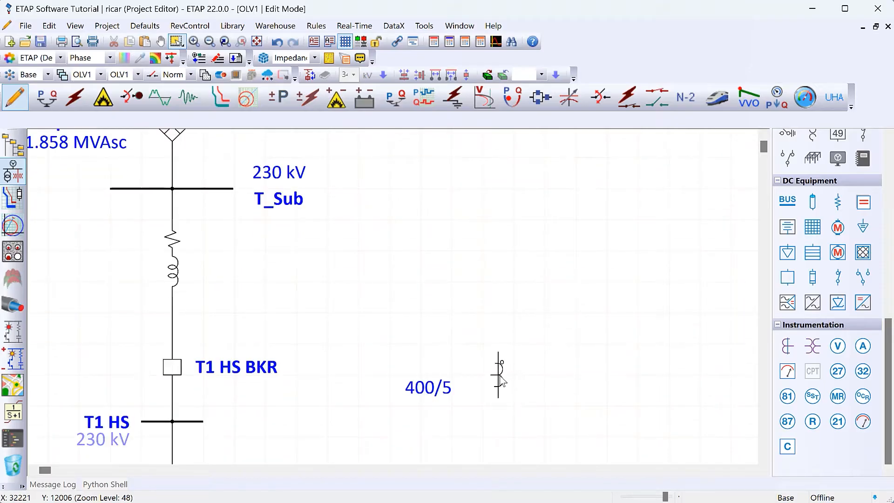
{"action": "left_click_drag", "start_coordinate": [499, 375], "coordinate": [172, 327]}
{"action": "left_click", "coordinate": [388, 318]}
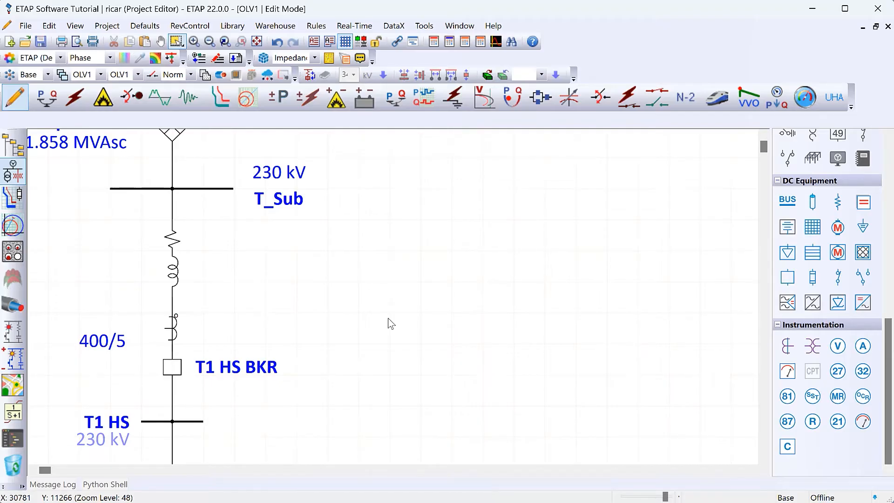
Step: Copy the current transformer above T1 HS BKR and paste the duplicate in the empty area beside the diagram
{"action": "scroll", "coordinate": [390, 324], "scroll_direction": "down", "scroll_amount": 3}
{"action": "scroll", "coordinate": [390, 323], "scroll_direction": "down", "scroll_amount": 5}
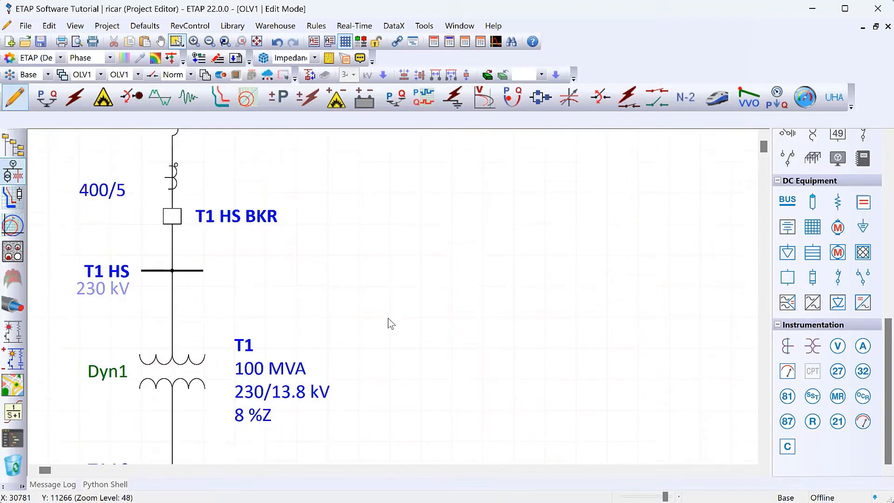
{"action": "scroll", "coordinate": [390, 324], "scroll_direction": "down", "scroll_amount": 6}
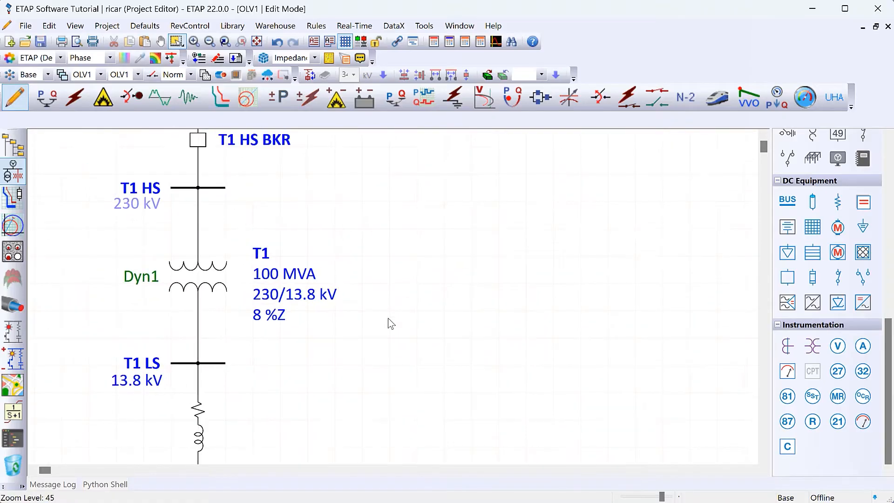
{"action": "scroll", "coordinate": [390, 324], "scroll_direction": "down", "scroll_amount": 4}
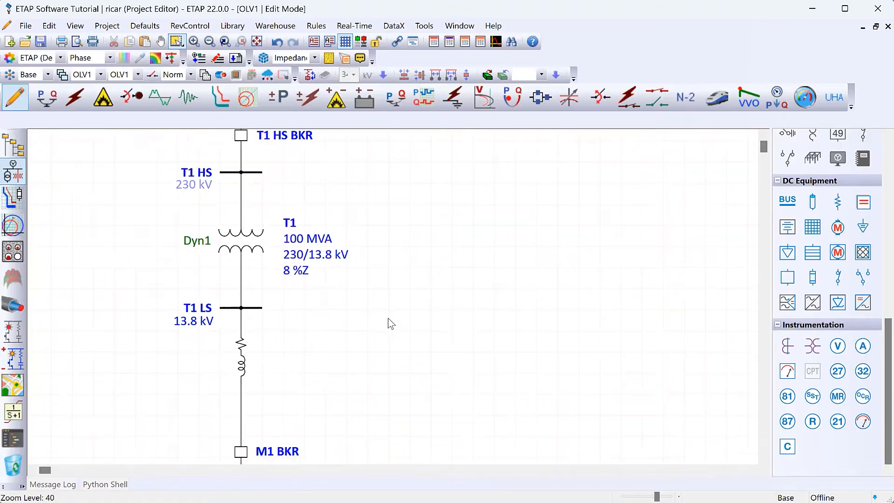
{"action": "scroll", "coordinate": [390, 323], "scroll_direction": "up", "scroll_amount": 2}
{"action": "left_click", "coordinate": [249, 221]}
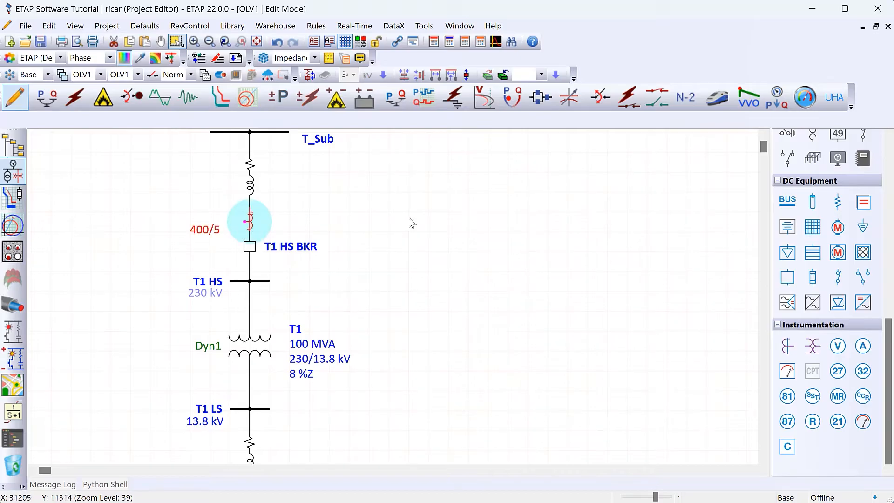
{"action": "key", "text": "ctrl+c"}
{"action": "key", "text": "ctrl+v"}
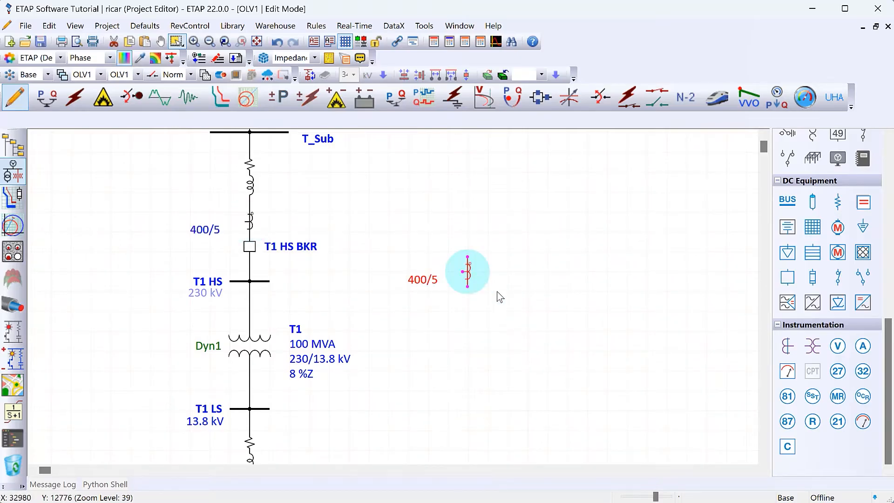
Step: Move the copied current transformer onto the line between M1 BKR and the Substation Bus
{"action": "scroll", "coordinate": [496, 291], "scroll_direction": "down", "scroll_amount": 2}
{"action": "scroll", "coordinate": [512, 279], "scroll_direction": "down", "scroll_amount": 1}
{"action": "scroll", "coordinate": [526, 223], "scroll_direction": "up", "scroll_amount": 1}
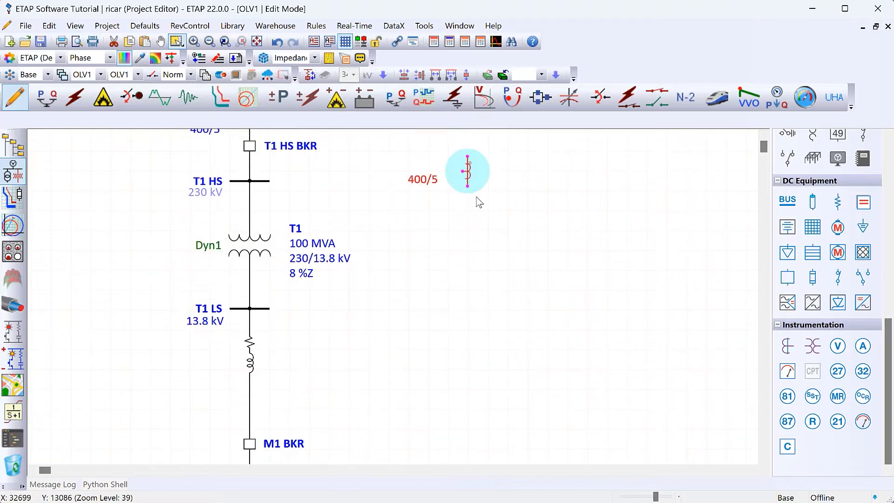
{"action": "left_click_drag", "start_coordinate": [468, 179], "coordinate": [362, 368]}
{"action": "scroll", "coordinate": [363, 203], "scroll_direction": "down", "scroll_amount": 5}
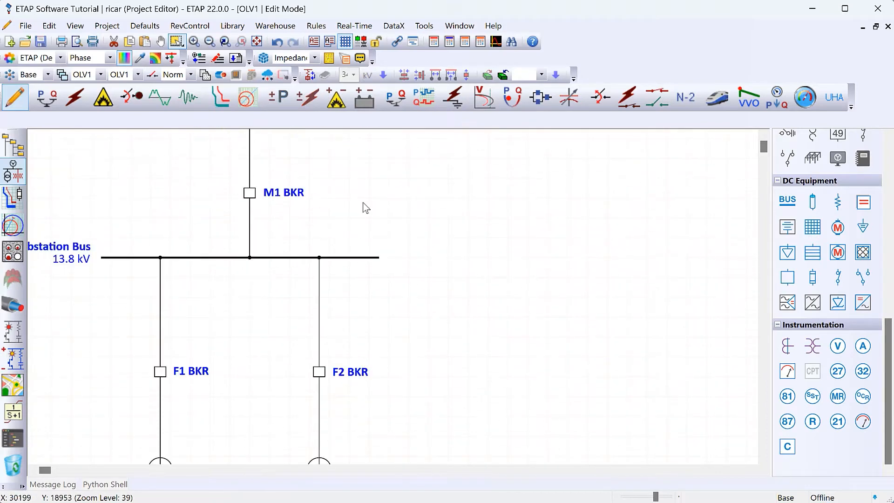
{"action": "scroll", "coordinate": [362, 203], "scroll_direction": "up", "scroll_amount": 1}
{"action": "left_click_drag", "start_coordinate": [363, 164], "coordinate": [250, 277]}
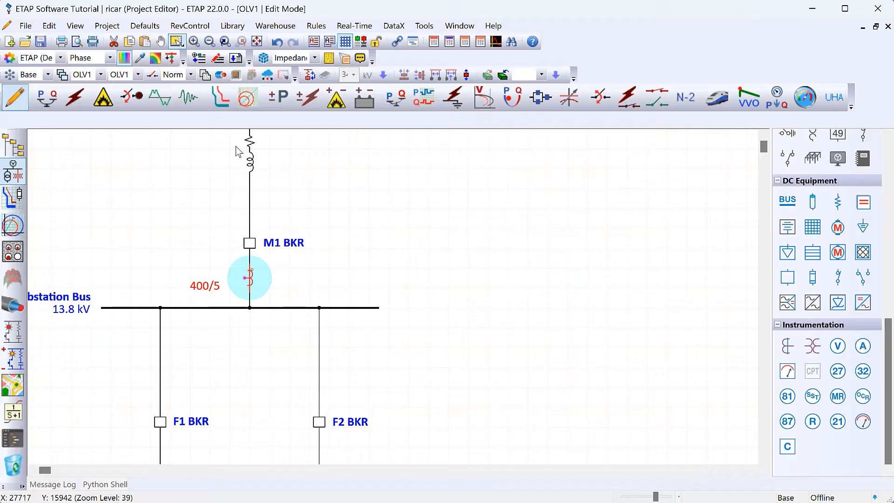
Step: Turn off reverse polarity for the current transformer below M1 BKR
{"action": "right_click", "coordinate": [250, 278]}
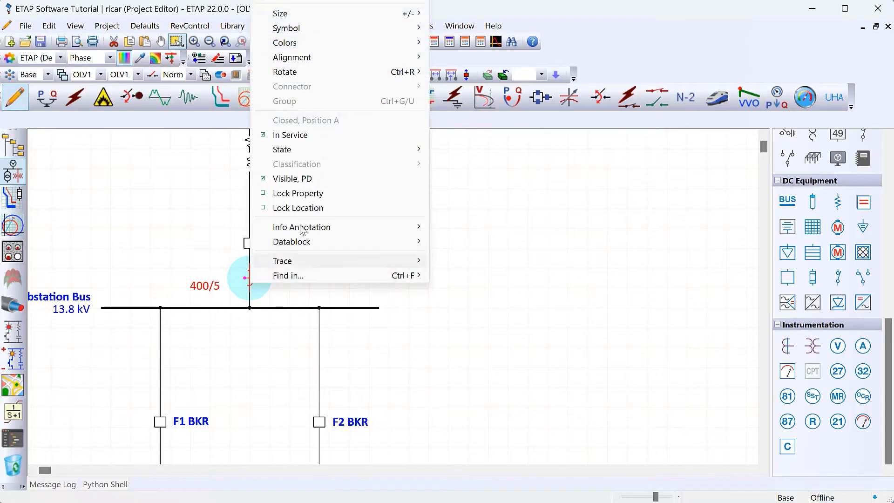
{"action": "mouse_move", "coordinate": [378, 77]}
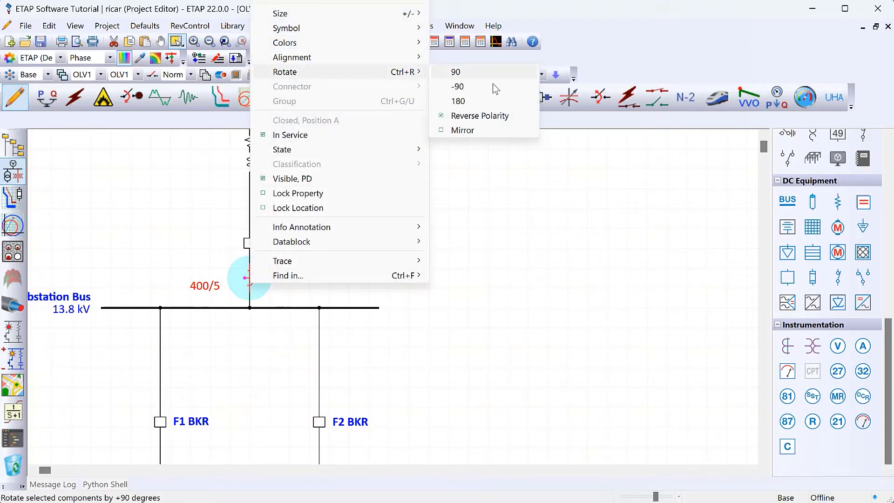
{"action": "left_click", "coordinate": [515, 116]}
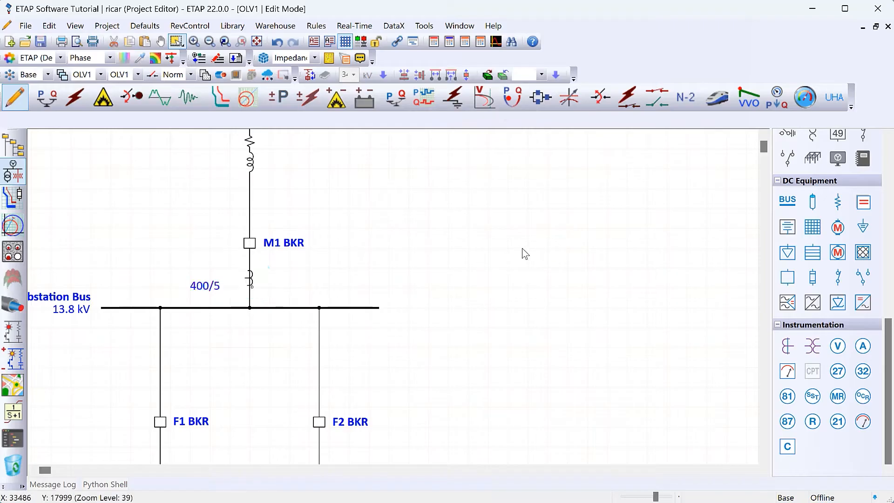
Step: Set the primary rating of the current transformer below M1 BKR to 5000 A
{"action": "scroll", "coordinate": [251, 293], "scroll_direction": "up", "scroll_amount": 1}
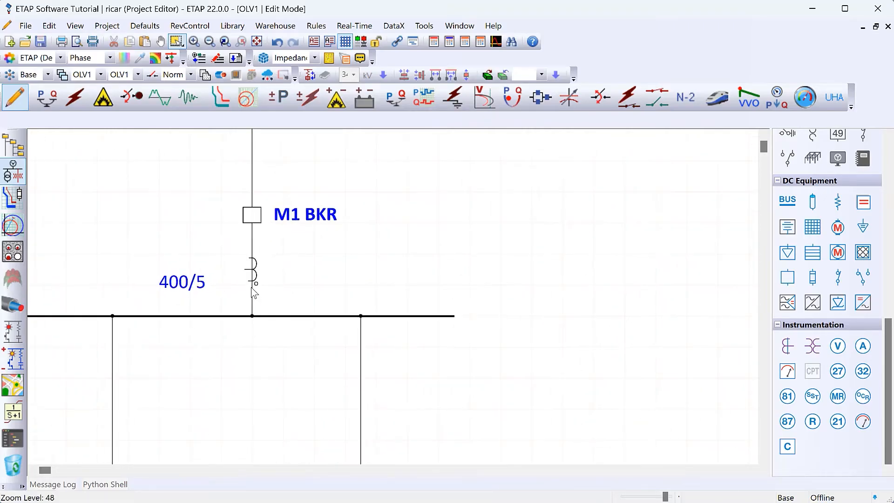
{"action": "double_click", "coordinate": [252, 275]}
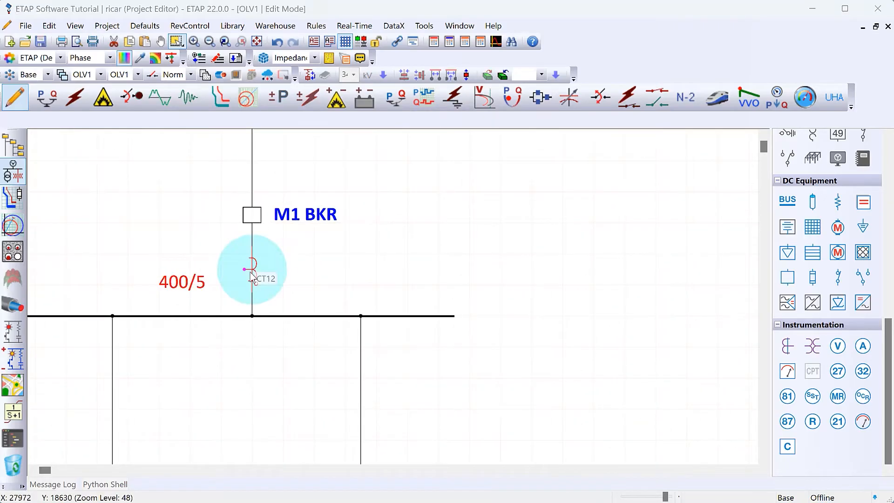
{"action": "left_click", "coordinate": [228, 74]}
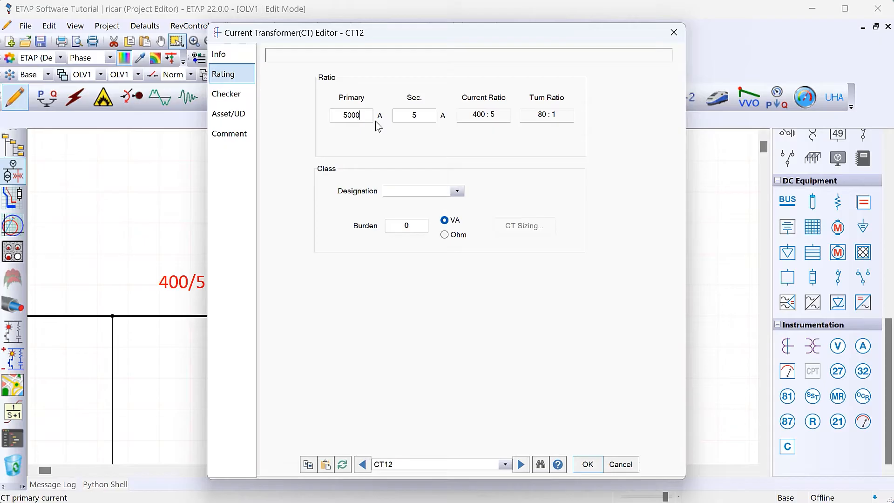
{"action": "left_click", "coordinate": [587, 464]}
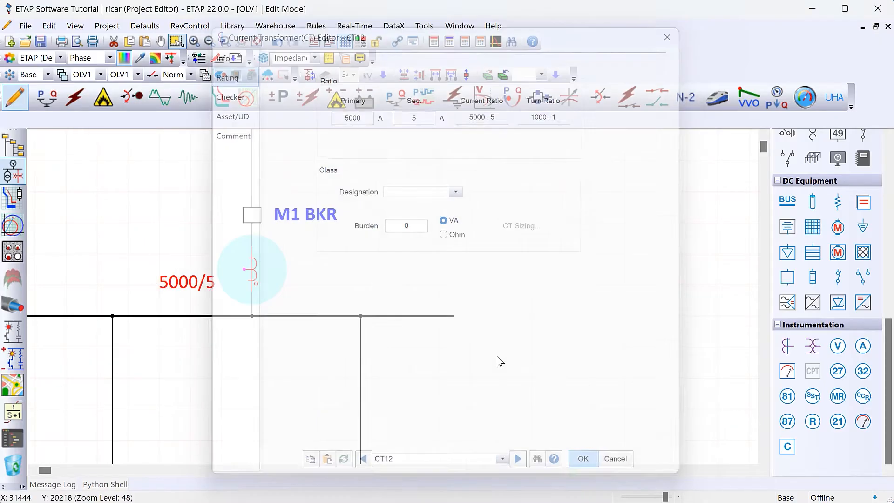
Step: Place an 87 differential relay in the empty area of the diagram to the left of transformer T1
{"action": "scroll", "coordinate": [504, 247], "scroll_direction": "down", "scroll_amount": 2}
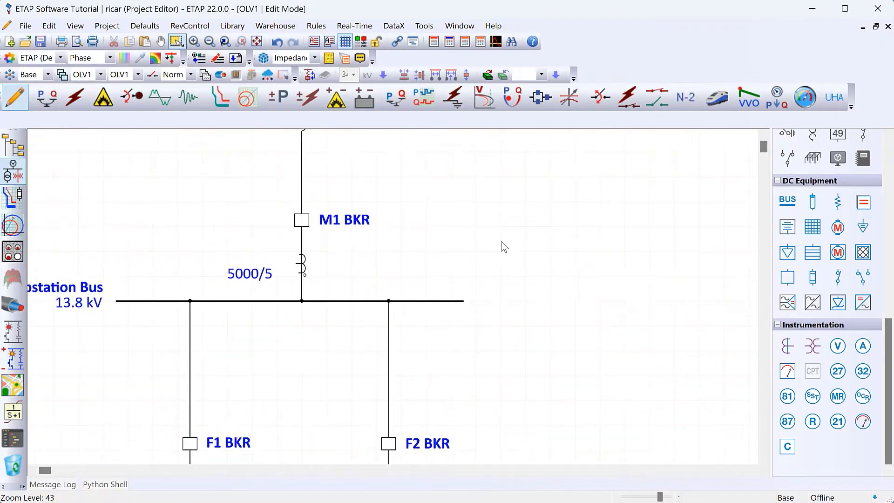
{"action": "scroll", "coordinate": [504, 247], "scroll_direction": "up", "scroll_amount": 6}
{"action": "scroll", "coordinate": [504, 247], "scroll_direction": "down", "scroll_amount": 2}
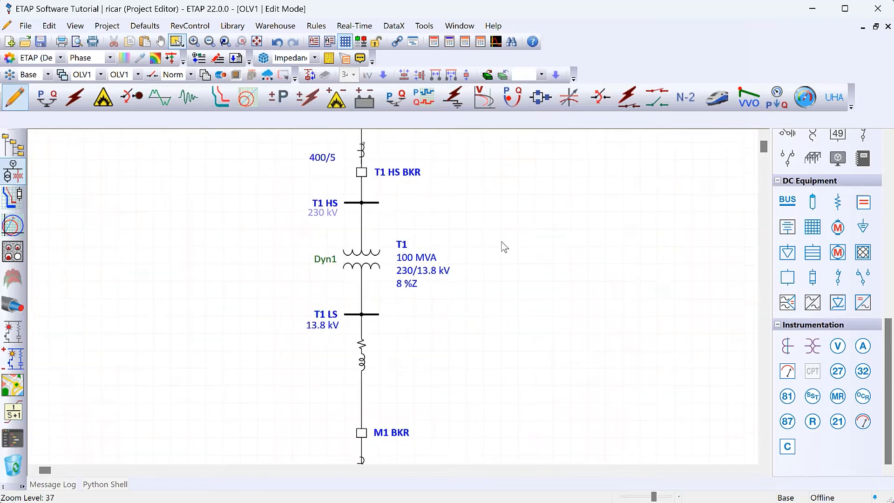
{"action": "scroll", "coordinate": [502, 241], "scroll_direction": "down", "scroll_amount": 1}
{"action": "scroll", "coordinate": [501, 242], "scroll_direction": "down", "scroll_amount": 1}
{"action": "scroll", "coordinate": [502, 242], "scroll_direction": "up", "scroll_amount": 1}
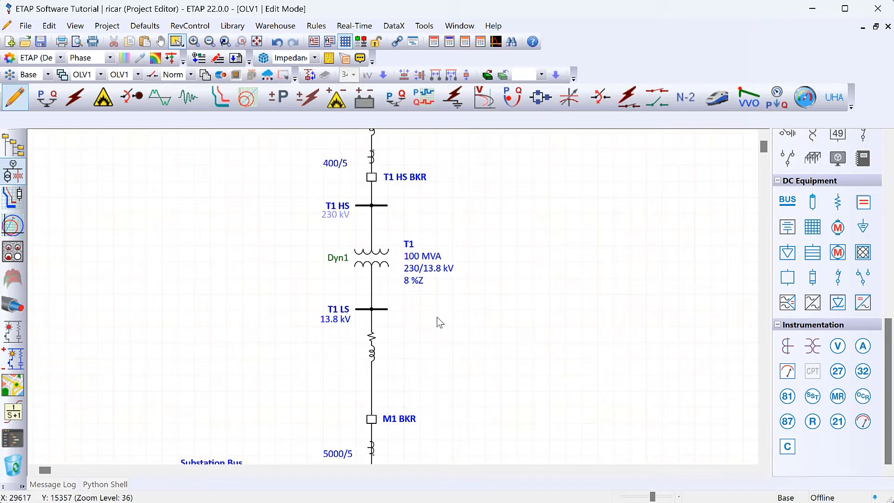
{"action": "left_click", "coordinate": [790, 422]}
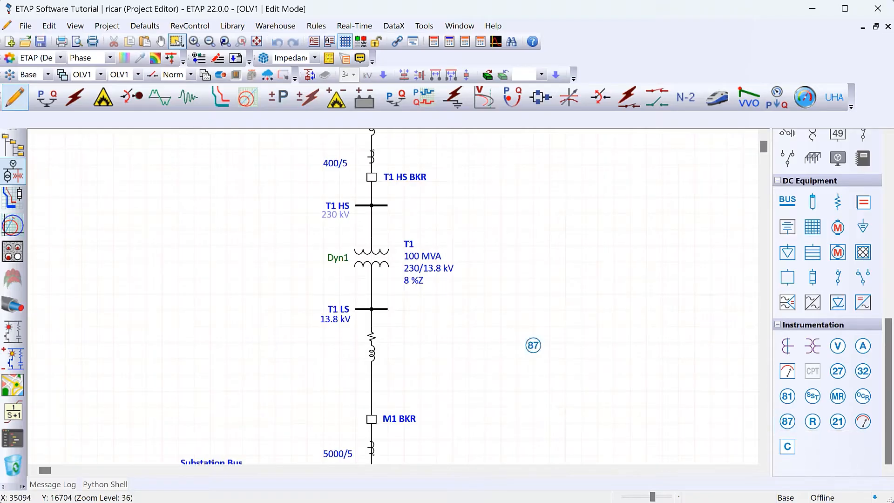
{"action": "left_click", "coordinate": [231, 294]}
Step: Rotate the new differential relay by 180 degrees
{"action": "right_click", "coordinate": [230, 295]}
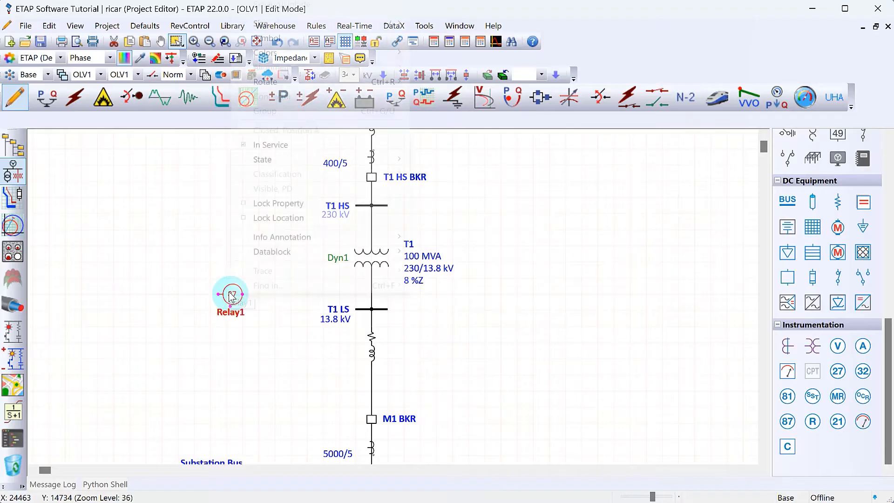
{"action": "mouse_move", "coordinate": [362, 82]}
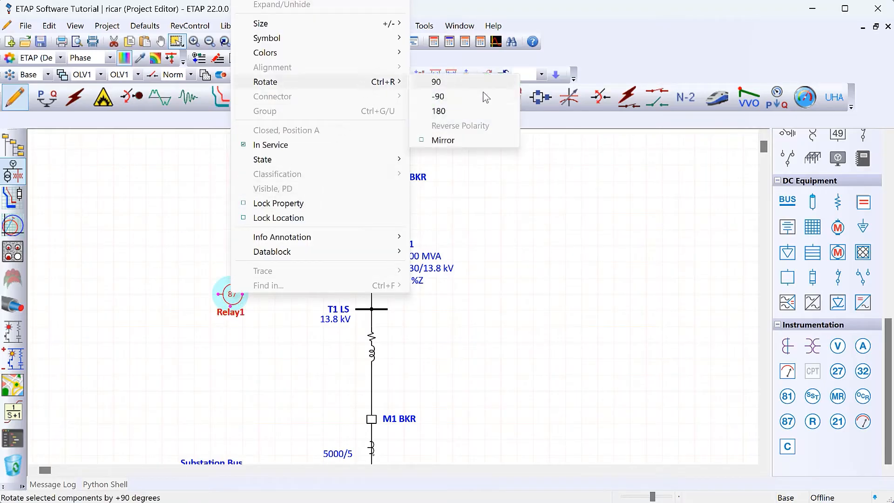
{"action": "left_click", "coordinate": [485, 112]}
{"action": "left_click", "coordinate": [582, 269]}
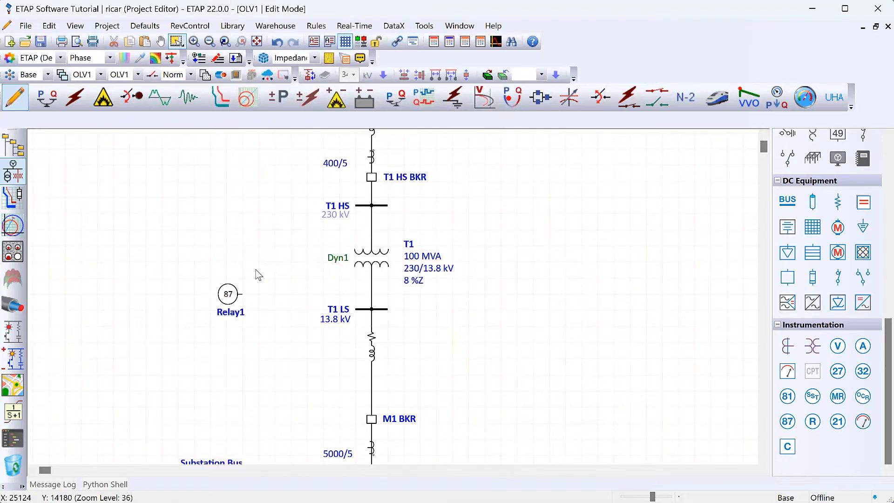
Step: Connect the differential relay to the 400/5 current transformer above T1 HS BKR and the 5000/5 one below M1 BKR
{"action": "left_click_drag", "start_coordinate": [237, 288], "coordinate": [369, 156]}
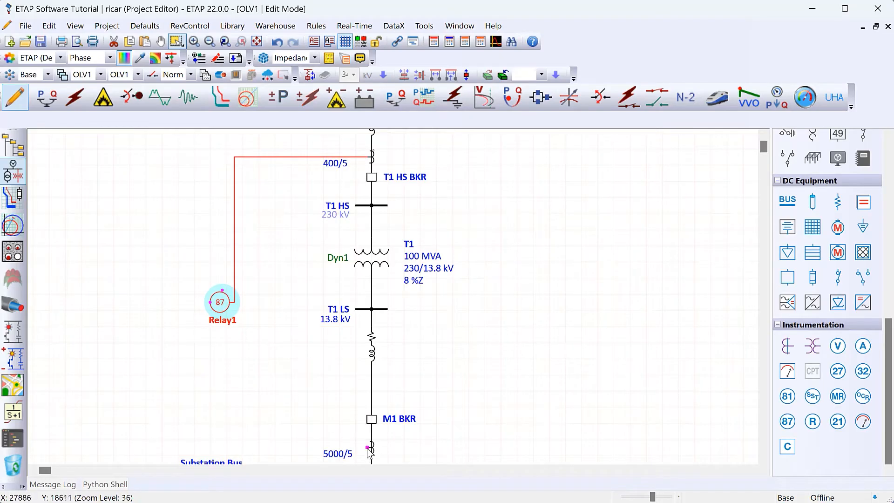
{"action": "left_click_drag", "start_coordinate": [368, 447], "coordinate": [234, 301]}
{"action": "left_click", "coordinate": [295, 281]}
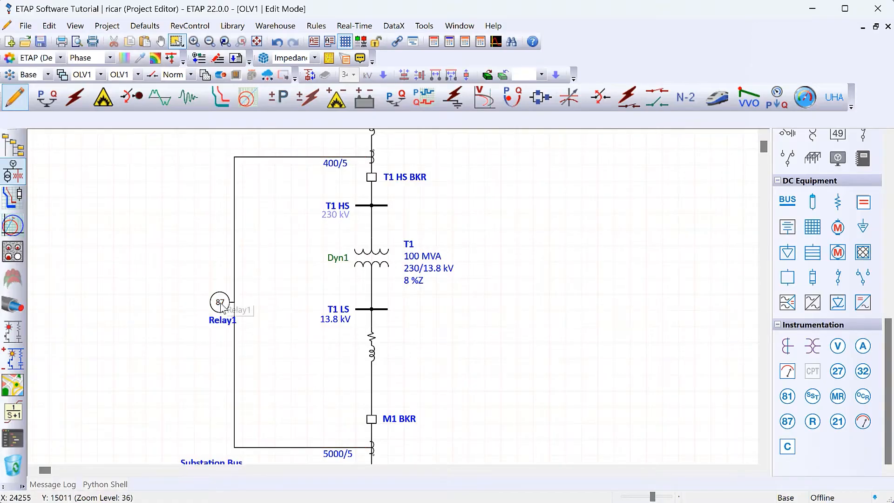
Step: Set the differential relay's ID to T1 Relay and its display tag to SEL-487E
{"action": "double_click", "coordinate": [220, 302]}
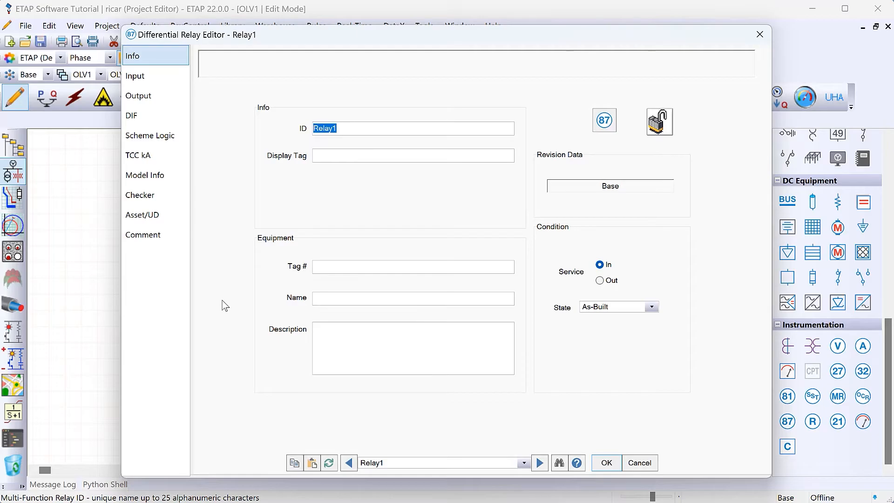
{"action": "type", "text": "T1 "}
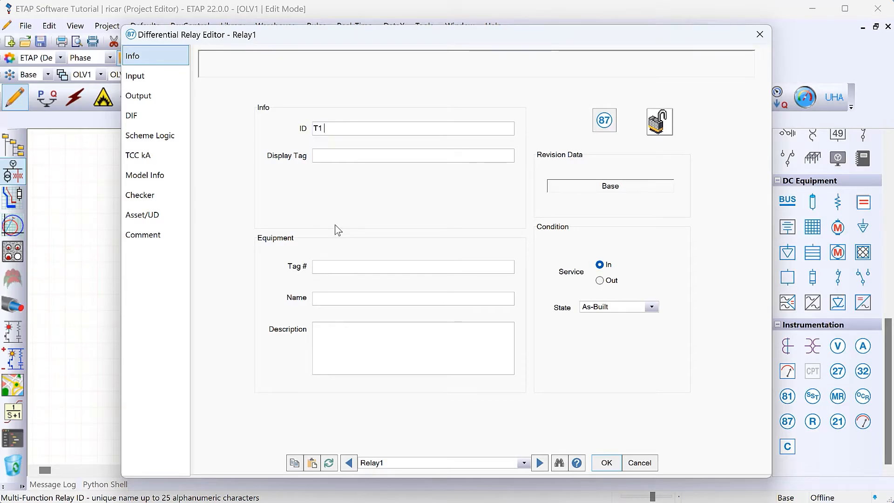
{"action": "type", "text": "Relay"}
{"action": "left_click", "coordinate": [433, 154]}
{"action": "type", "text": "SEL-"}
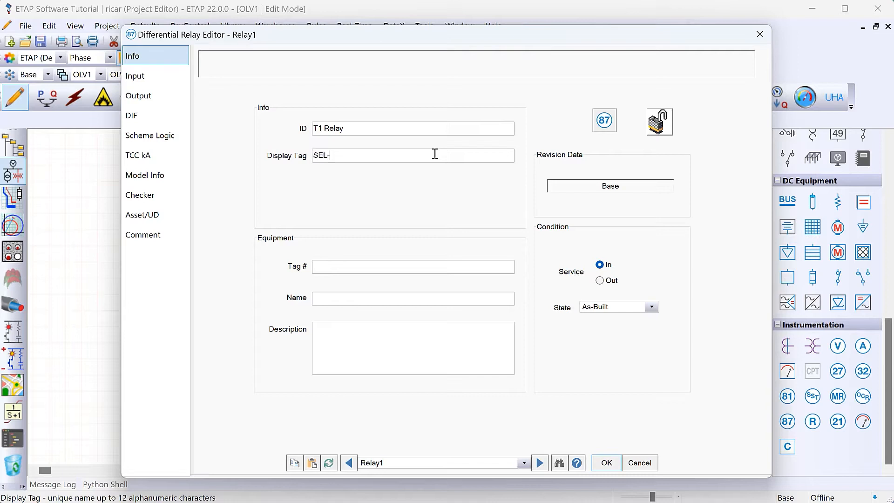
{"action": "type", "text": "487E"}
{"action": "left_click", "coordinate": [610, 468]}
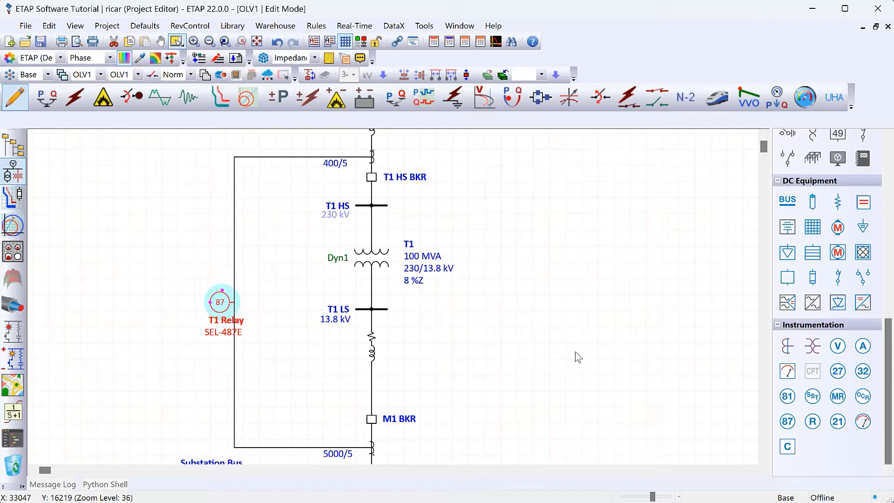
Step: Move T1 Relay farther from the transformer and align both its current transformer connectors on one vertical line between relay and T1
{"action": "left_click_drag", "start_coordinate": [221, 307], "coordinate": [189, 305]}
{"action": "left_click", "coordinate": [218, 267]}
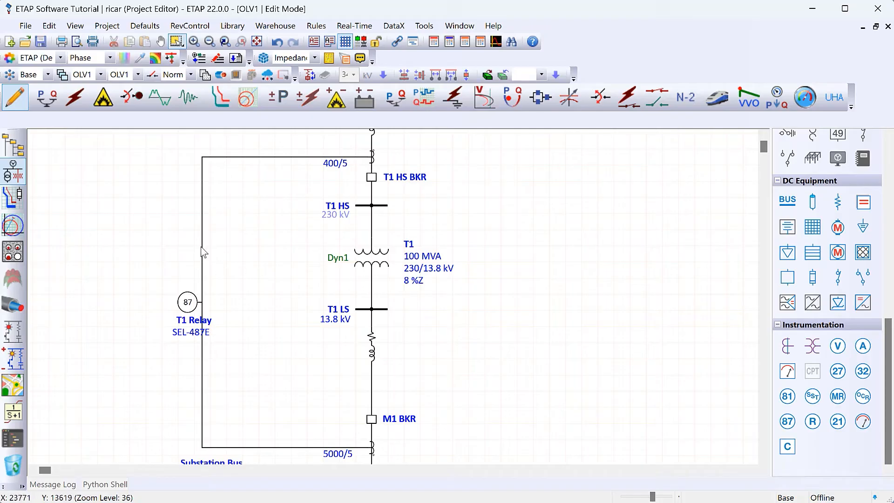
{"action": "left_click_drag", "start_coordinate": [201, 247], "coordinate": [242, 247]}
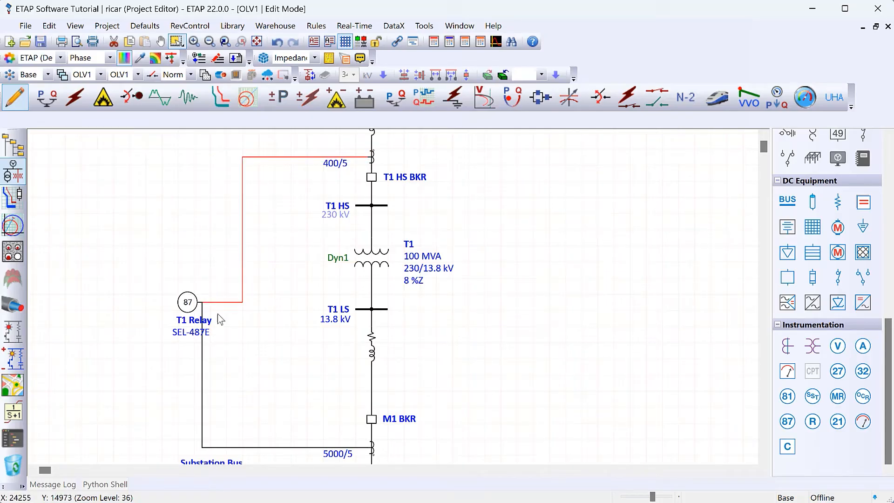
{"action": "left_click", "coordinate": [208, 375]}
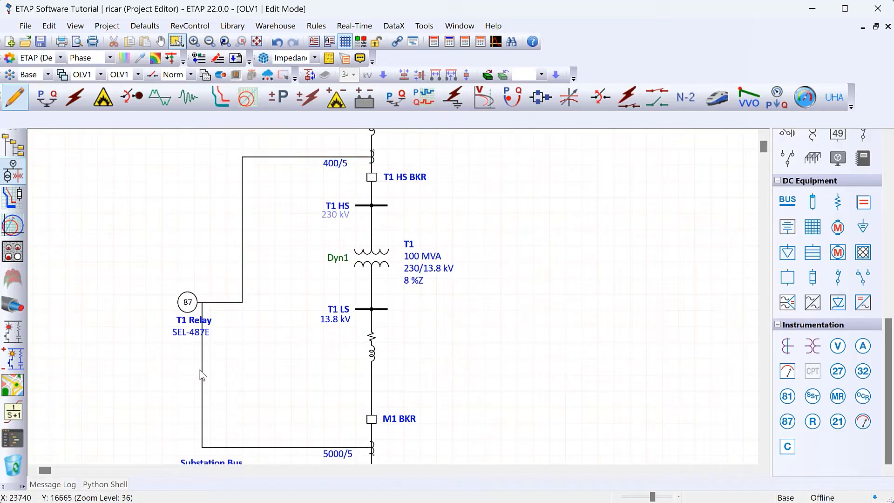
{"action": "left_click_drag", "start_coordinate": [202, 372], "coordinate": [241, 367]}
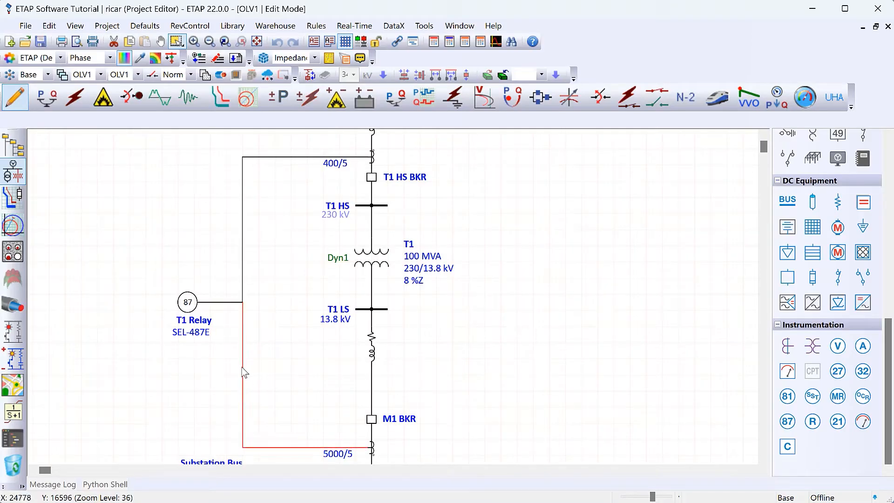
{"action": "left_click", "coordinate": [295, 358]}
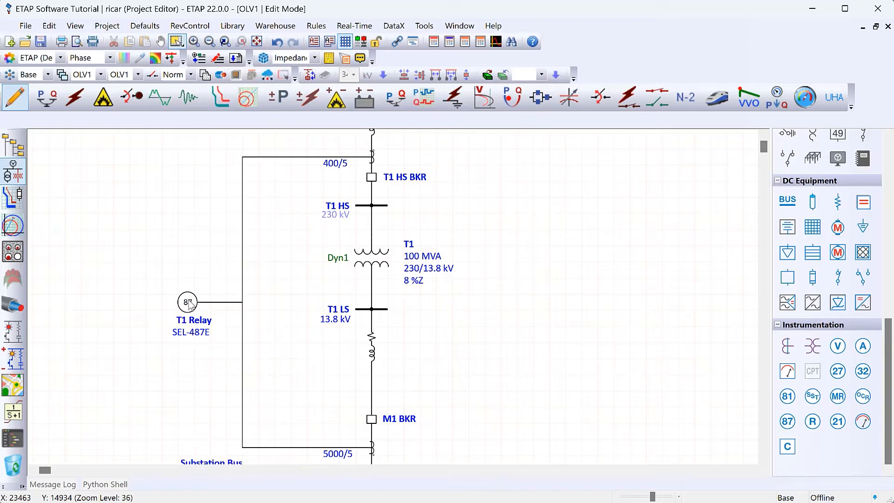
Step: Assign the Schweitzer 487E-3,-4 library model to the differential function of T1 Relay
{"action": "double_click", "coordinate": [191, 300]}
{"action": "left_click", "coordinate": [168, 122]}
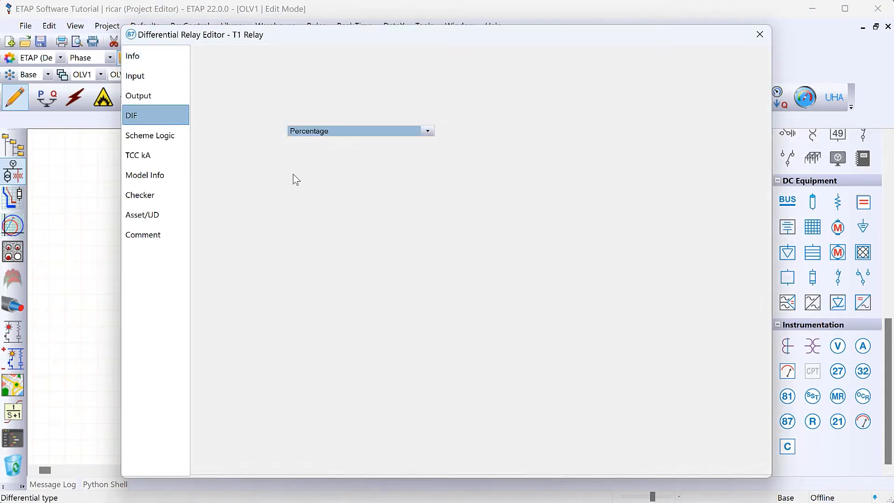
{"action": "left_click", "coordinate": [604, 132]}
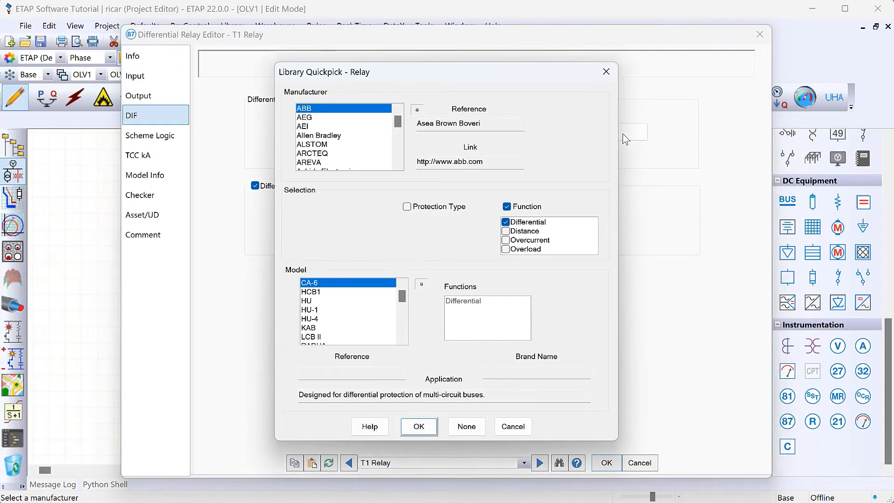
{"action": "left_click", "coordinate": [314, 137]}
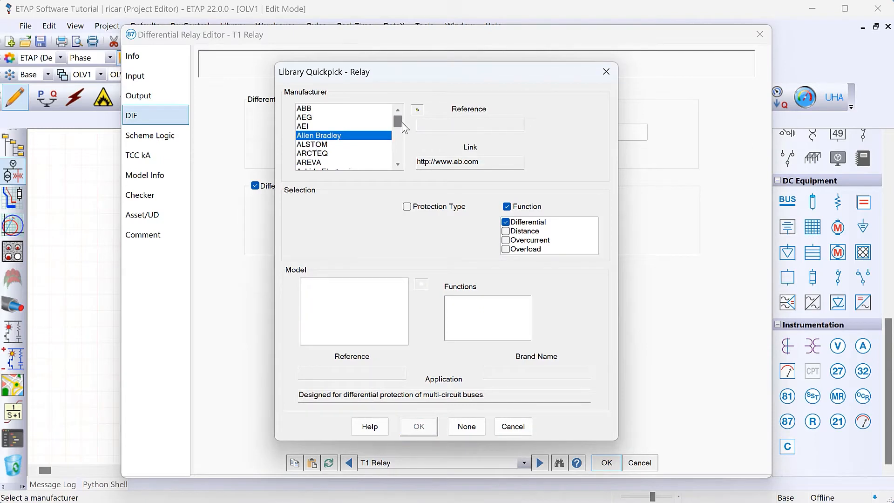
{"action": "left_click_drag", "start_coordinate": [397, 122], "coordinate": [405, 162]}
{"action": "scroll", "coordinate": [400, 117], "scroll_direction": "up", "scroll_amount": 3}
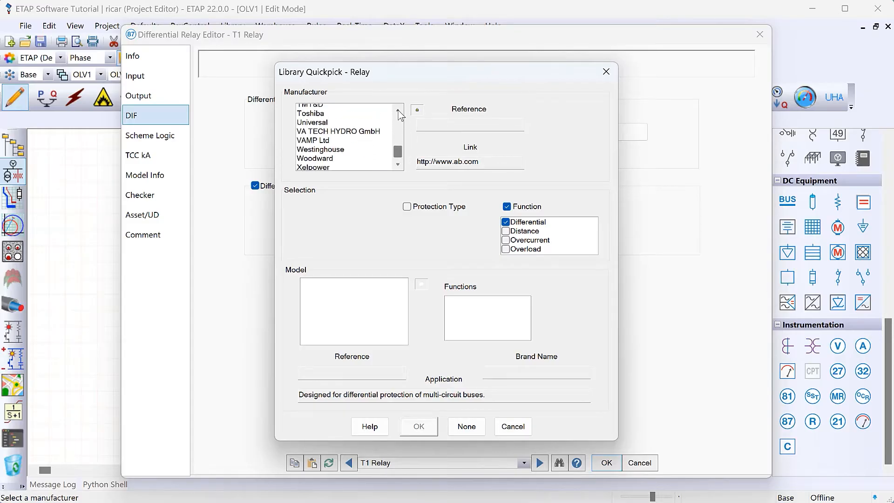
{"action": "scroll", "coordinate": [399, 115], "scroll_direction": "up", "scroll_amount": 5}
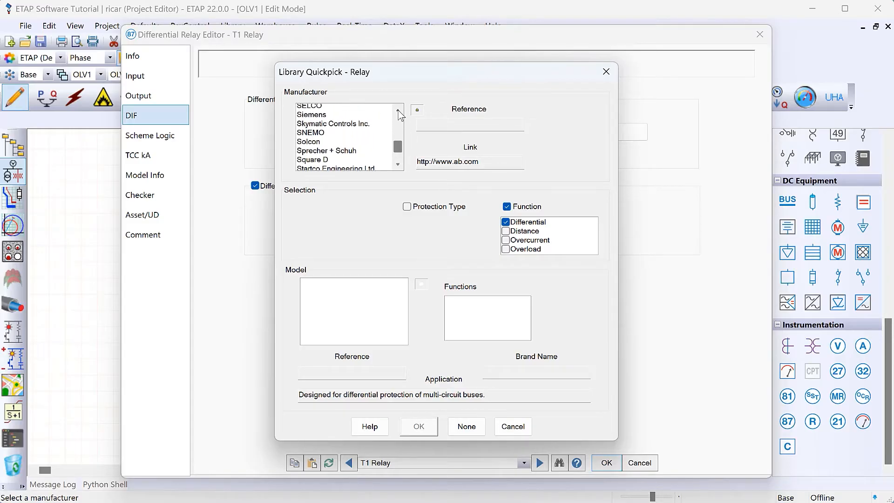
{"action": "left_click", "coordinate": [314, 153]}
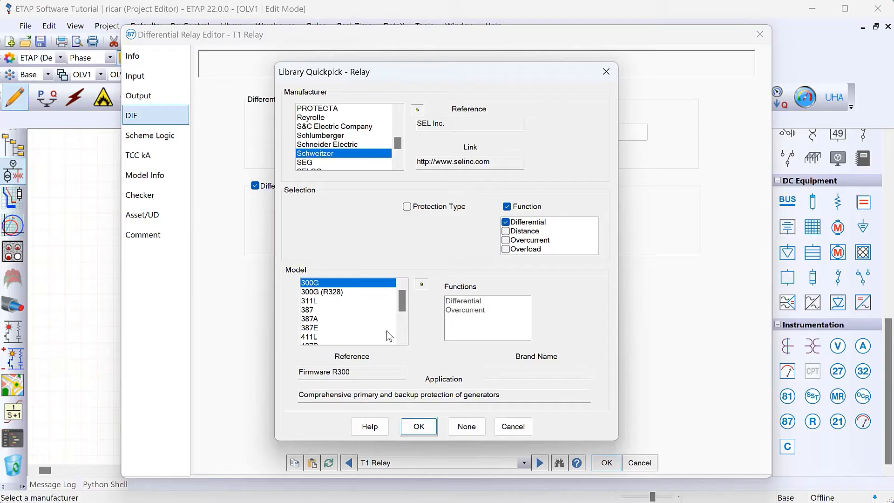
{"action": "left_click_drag", "start_coordinate": [403, 304], "coordinate": [403, 312]}
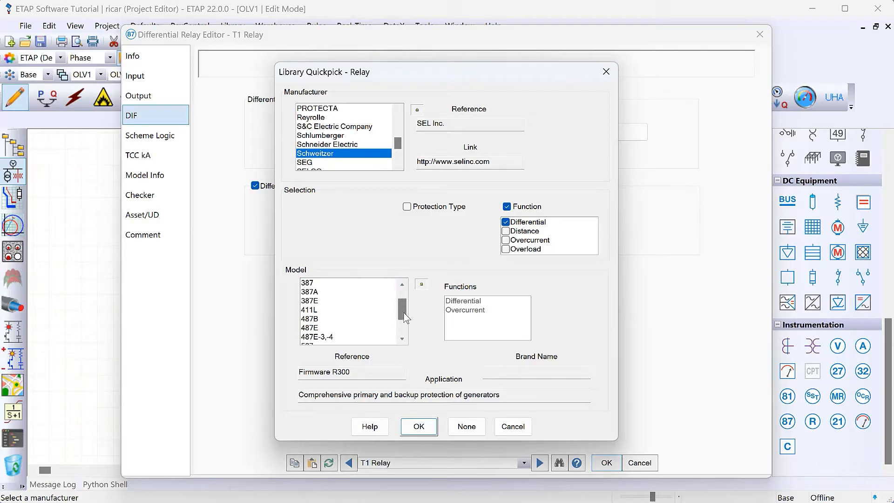
{"action": "left_click", "coordinate": [334, 336]}
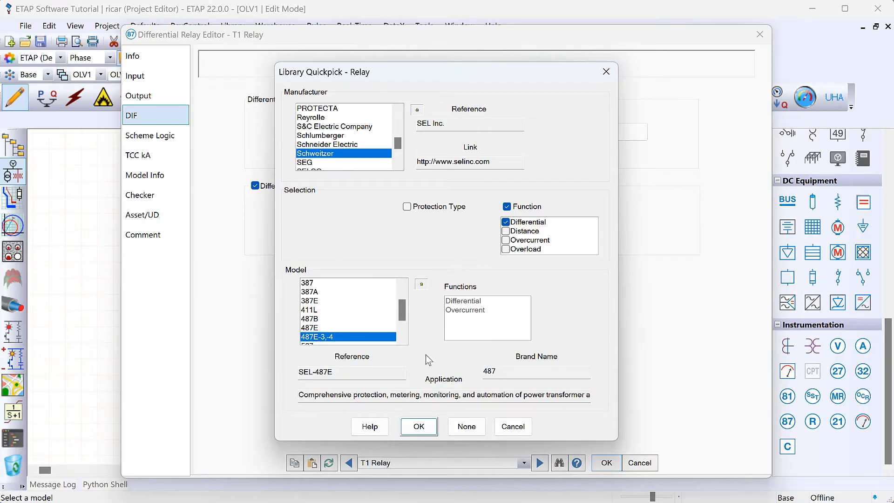
{"action": "left_click", "coordinate": [418, 426]}
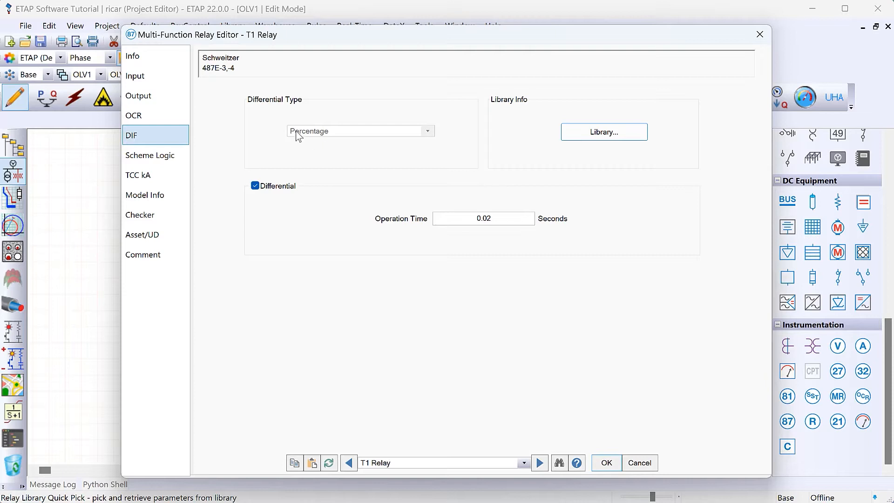
Step: Assign CT4 to differential input terminal Dif-1 and CT12 to terminal Dif-2 of T1 Relay
{"action": "left_click", "coordinate": [178, 77]}
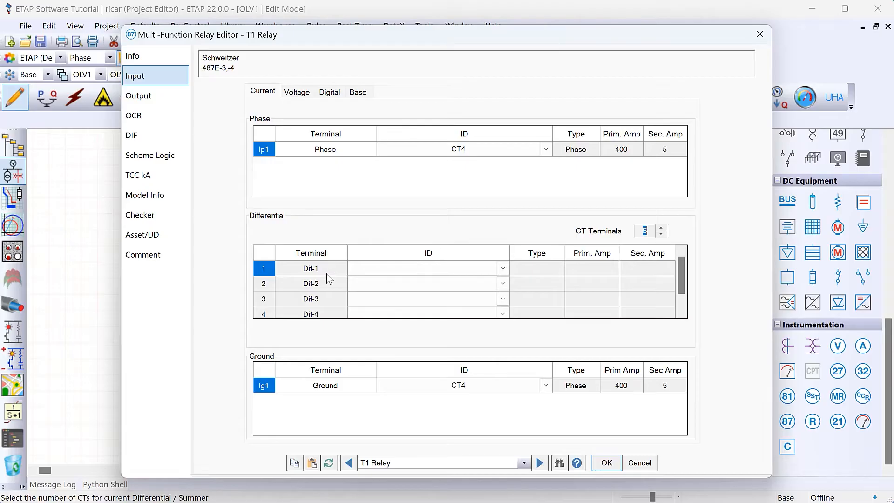
{"action": "left_click", "coordinate": [501, 269]}
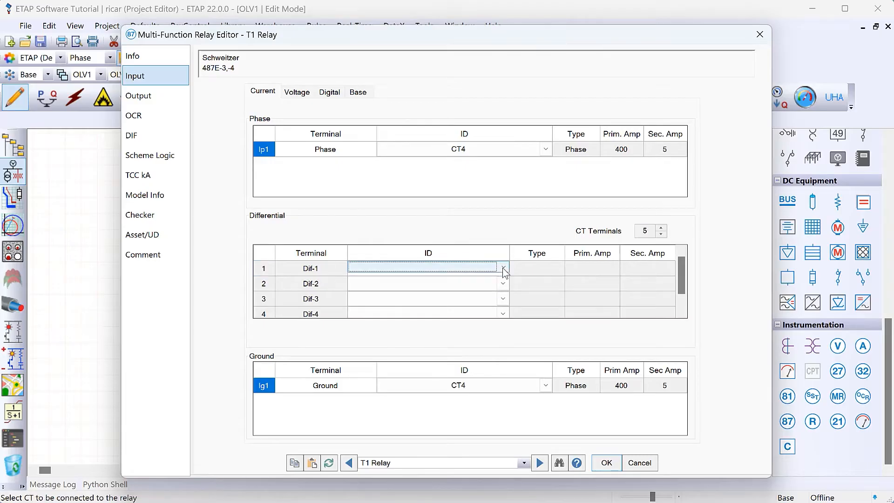
{"action": "left_click", "coordinate": [503, 268]}
{"action": "left_click", "coordinate": [481, 286]}
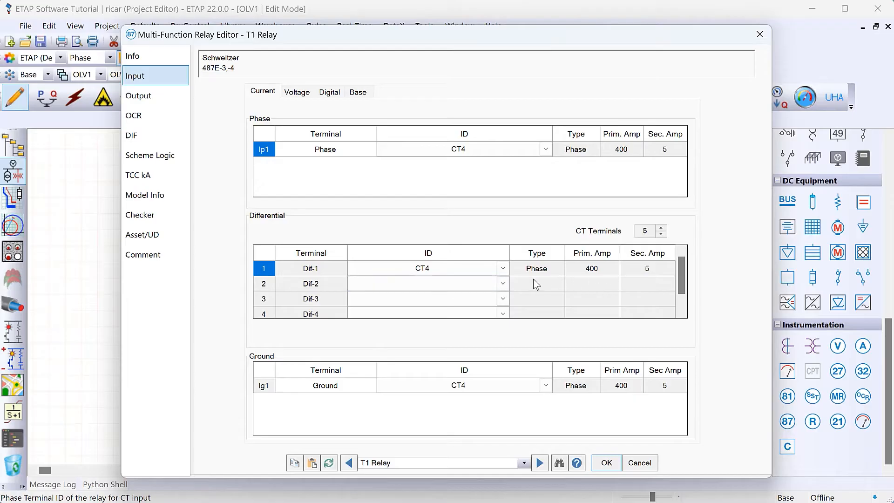
{"action": "left_click", "coordinate": [487, 285]}
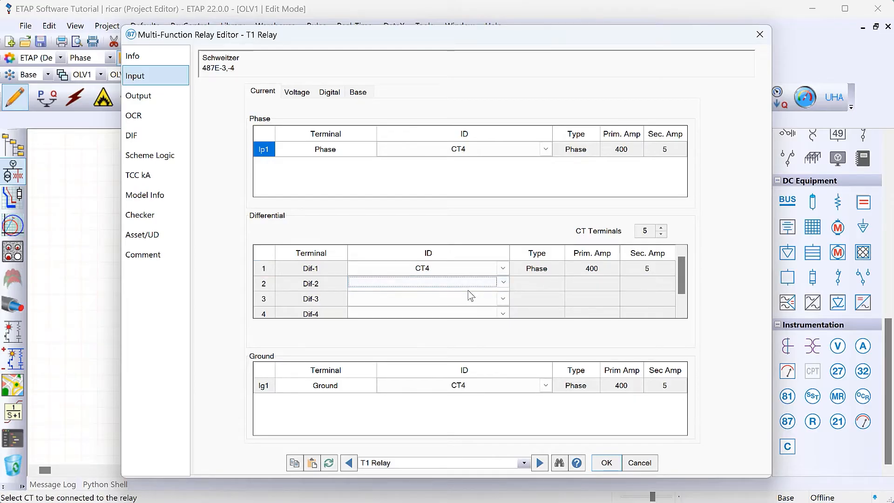
{"action": "left_click", "coordinate": [503, 283]}
{"action": "left_click", "coordinate": [468, 299]}
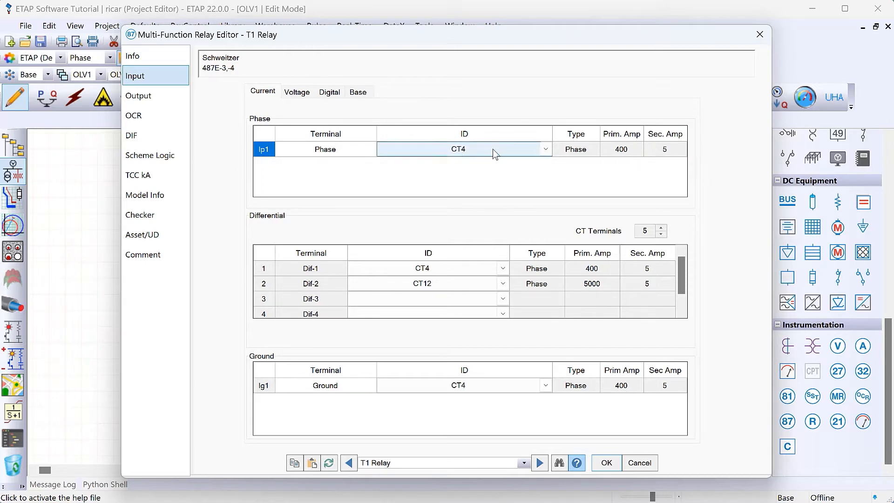
Step: Add a digital output to T1 Relay and select it for the interlock definition
{"action": "left_click", "coordinate": [161, 101]}
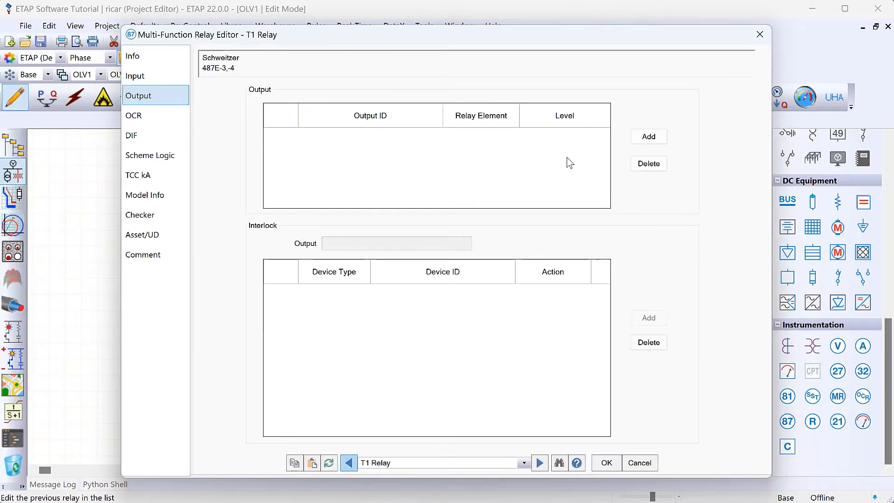
{"action": "left_click", "coordinate": [659, 139]}
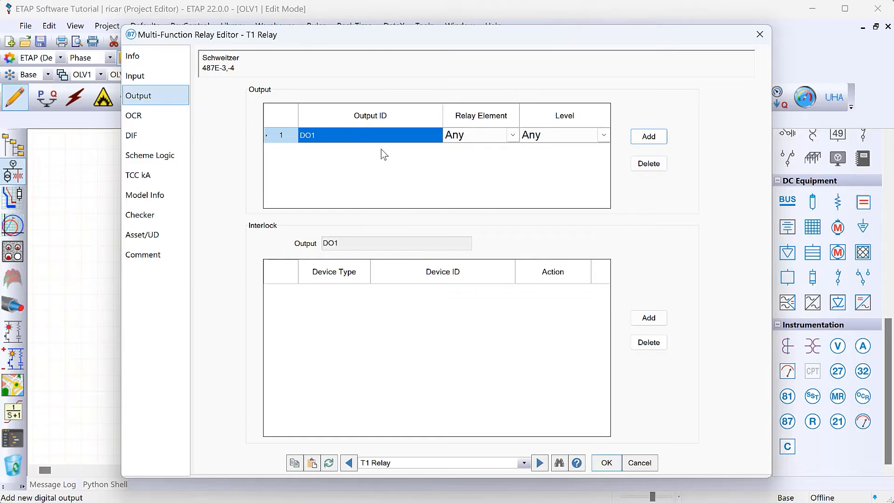
{"action": "left_click", "coordinate": [330, 243]}
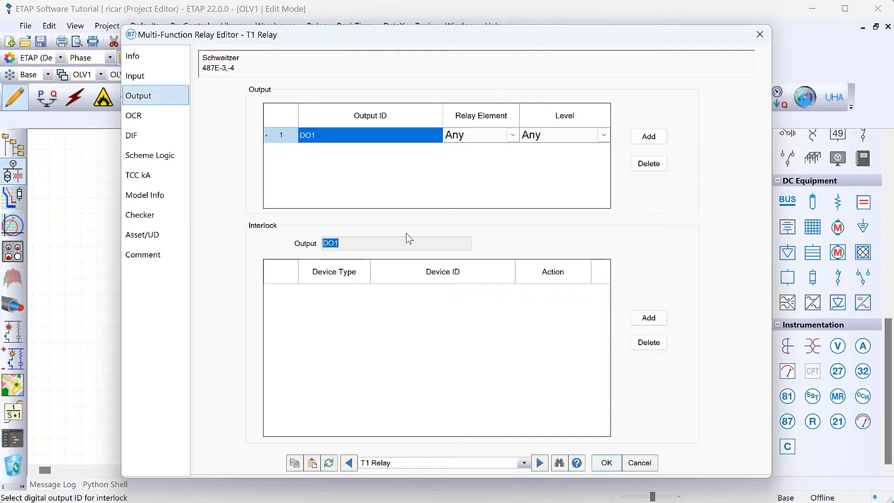
Step: Add two interlocks to output DO1 of T1 Relay that open breakers T1 HS BKR and M1 BKR, and accept the relay settings
{"action": "left_click", "coordinate": [648, 318]}
{"action": "left_click", "coordinate": [648, 317]}
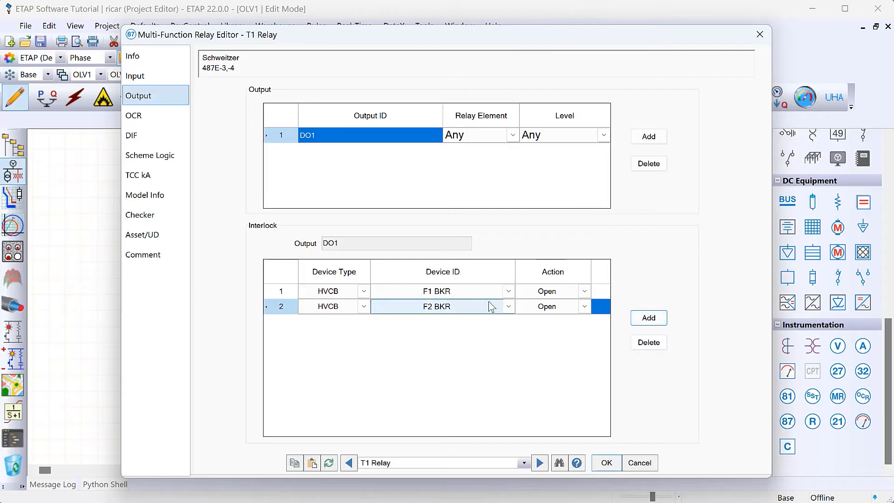
{"action": "left_click", "coordinate": [512, 292]}
{"action": "left_click", "coordinate": [511, 292]}
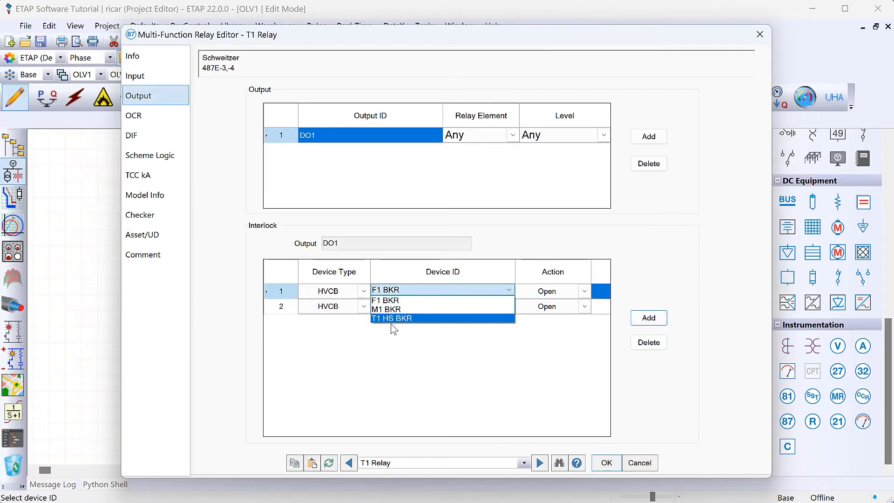
{"action": "left_click", "coordinate": [393, 320]}
{"action": "left_click", "coordinate": [509, 306]}
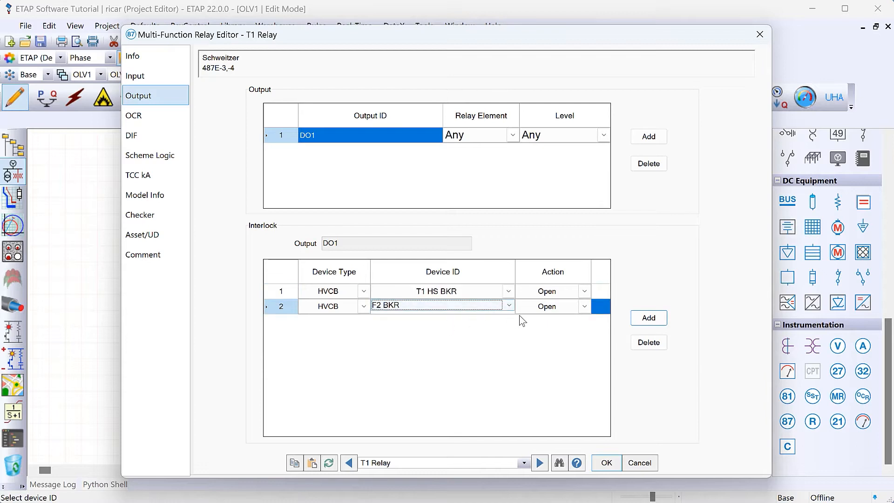
{"action": "left_click", "coordinate": [510, 306]}
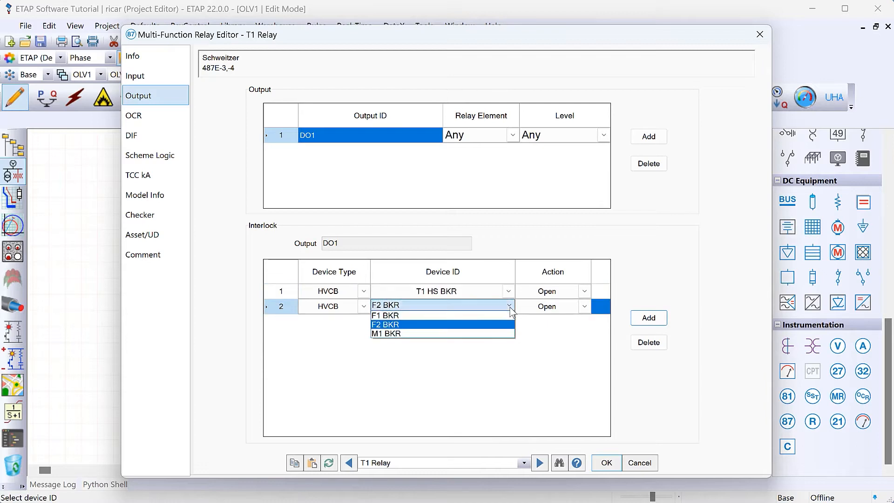
{"action": "left_click", "coordinate": [454, 334]}
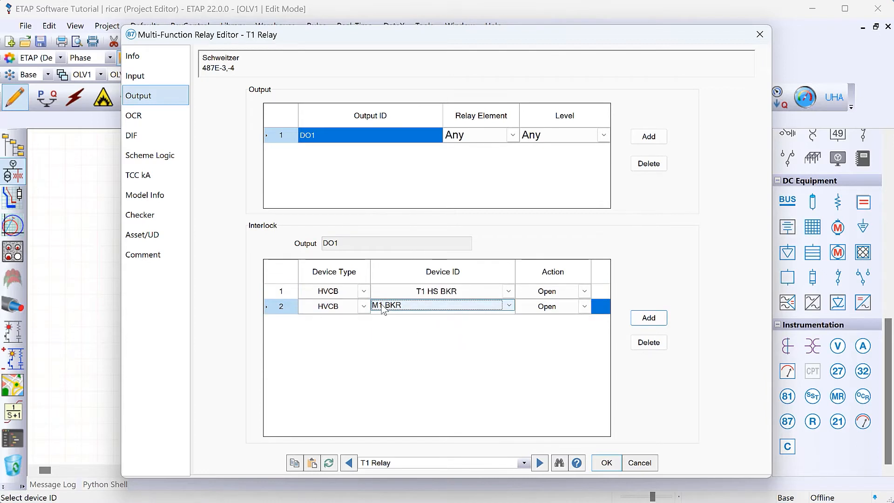
{"action": "left_click", "coordinate": [606, 462]}
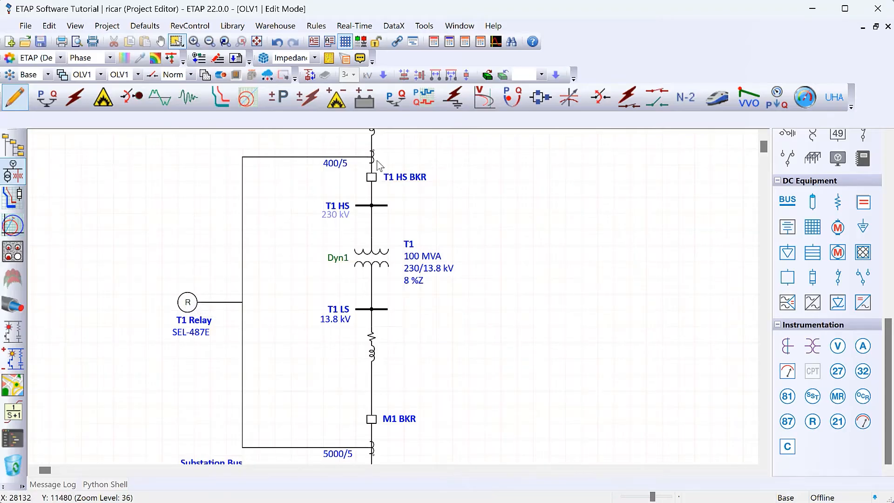
Step: Examine the T1 protection zone between its two current transformers, including breakers T1 HS BKR and M1 BKR
{"action": "scroll", "coordinate": [476, 333], "scroll_direction": "down", "scroll_amount": 1}
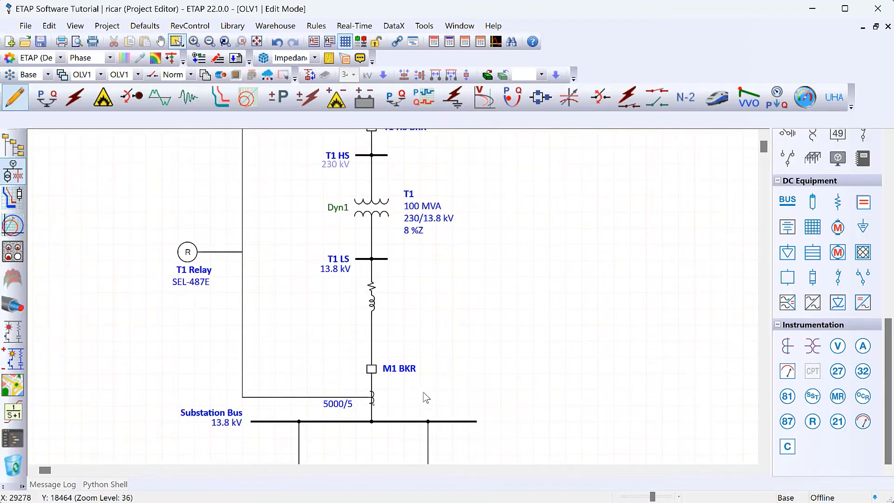
{"action": "scroll", "coordinate": [450, 352], "scroll_direction": "up", "scroll_amount": 1}
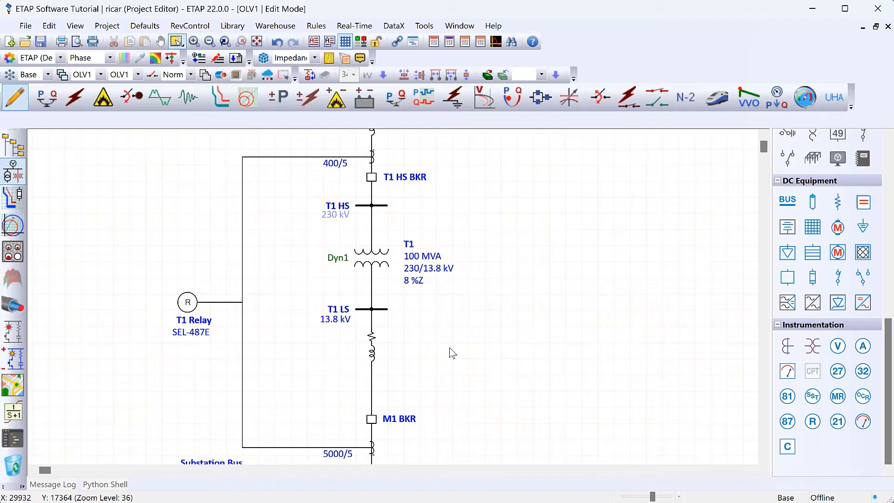
{"action": "left_click", "coordinate": [371, 178]}
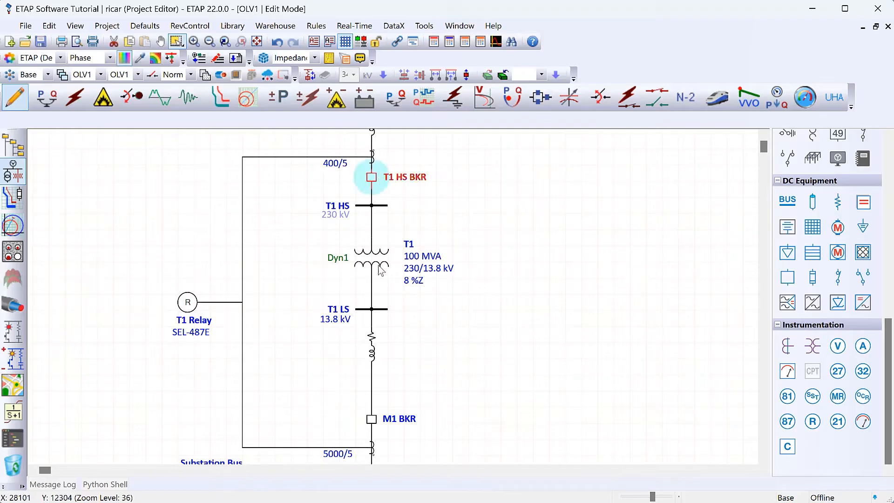
{"action": "left_click", "coordinate": [371, 418]}
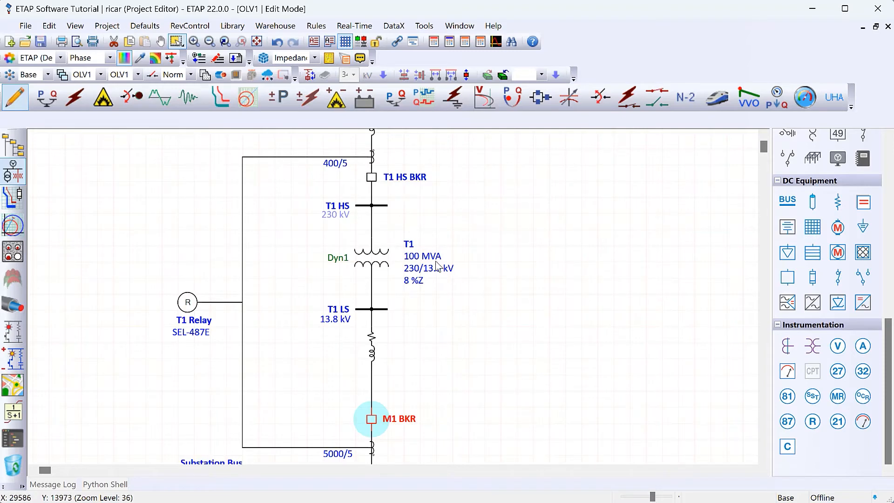
{"action": "left_click", "coordinate": [371, 177]}
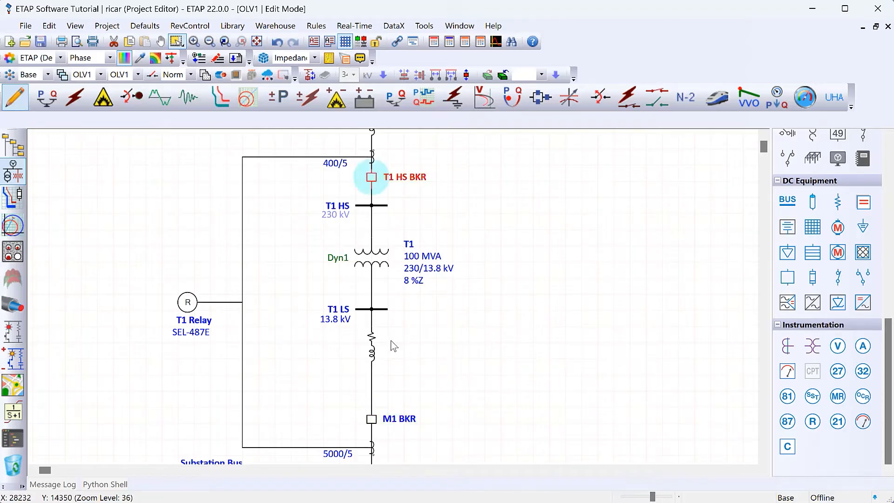
{"action": "left_click", "coordinate": [371, 418]}
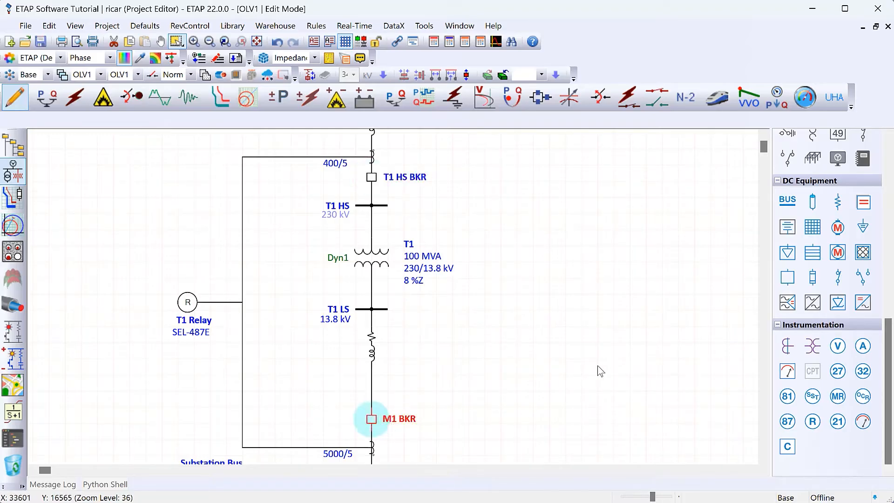
Step: Place three current transformers around Substation Bus: one above M1 BKR, one below F1 BKR and one below F2 BKR
{"action": "scroll", "coordinate": [597, 370], "scroll_direction": "down", "scroll_amount": 3}
{"action": "scroll", "coordinate": [598, 371], "scroll_direction": "down", "scroll_amount": 1}
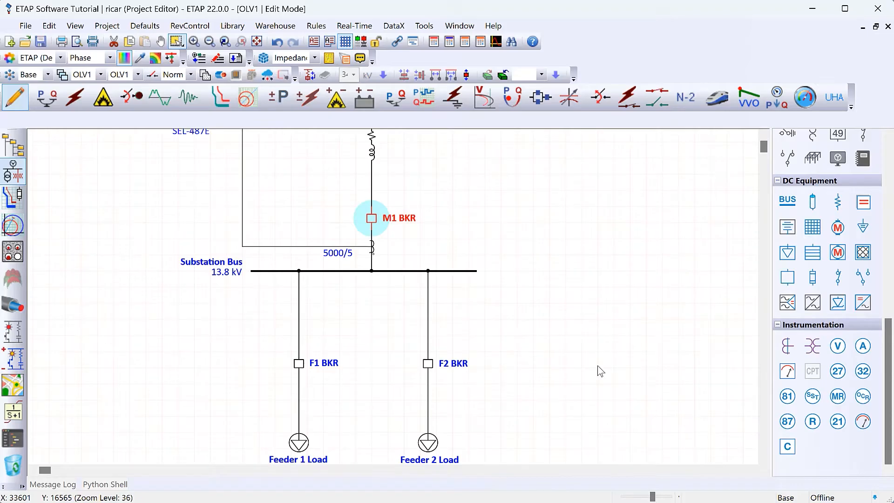
{"action": "left_click", "coordinate": [787, 346]}
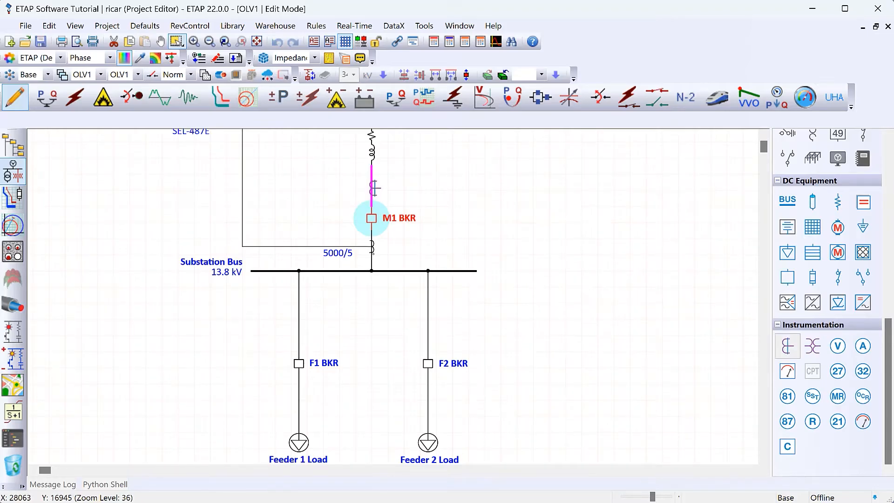
{"action": "left_click", "coordinate": [373, 188]}
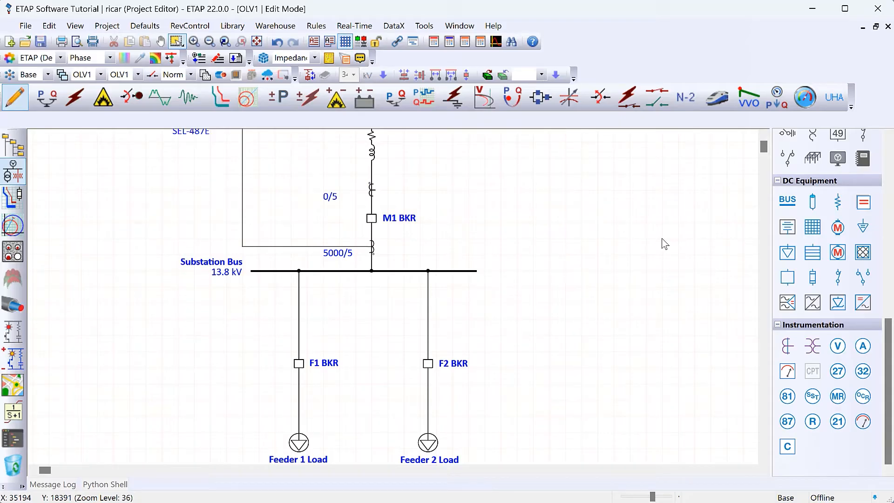
{"action": "left_click", "coordinate": [787, 346]}
{"action": "left_click", "coordinate": [299, 393]}
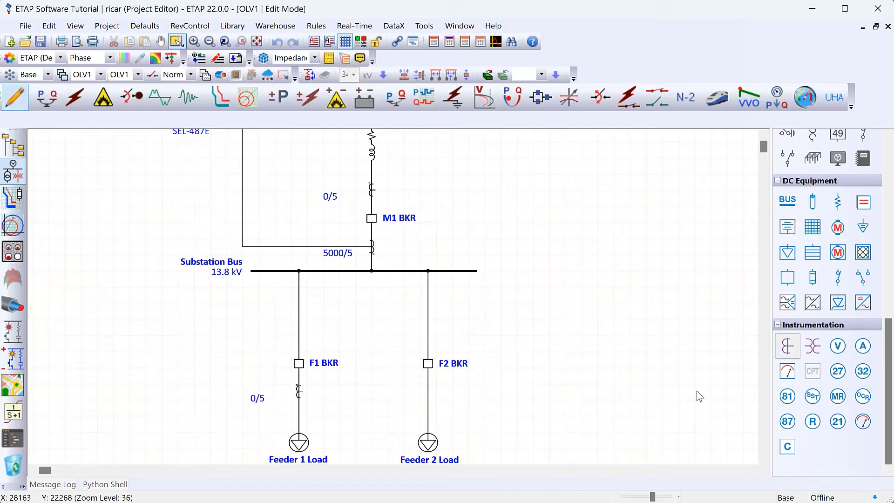
{"action": "left_click", "coordinate": [786, 356]}
{"action": "left_click", "coordinate": [428, 399]}
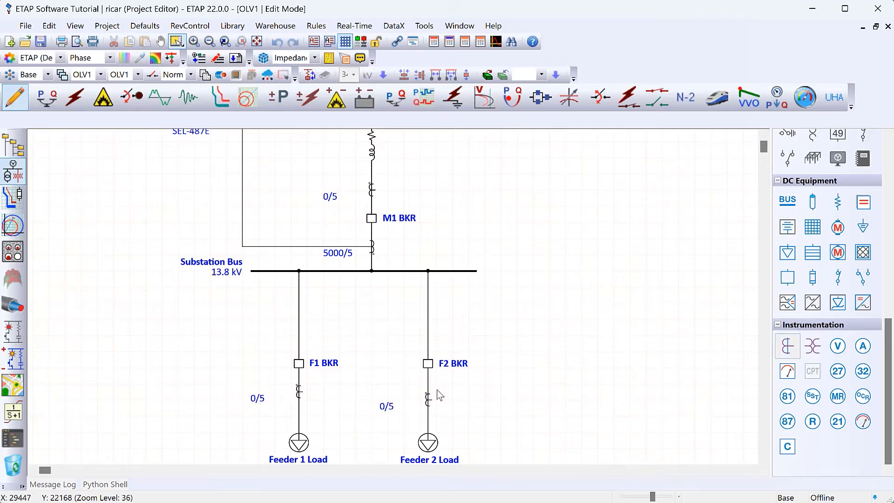
Step: Set the primary rating of the current transformer above M1 BKR to 5000 A
{"action": "double_click", "coordinate": [371, 190]}
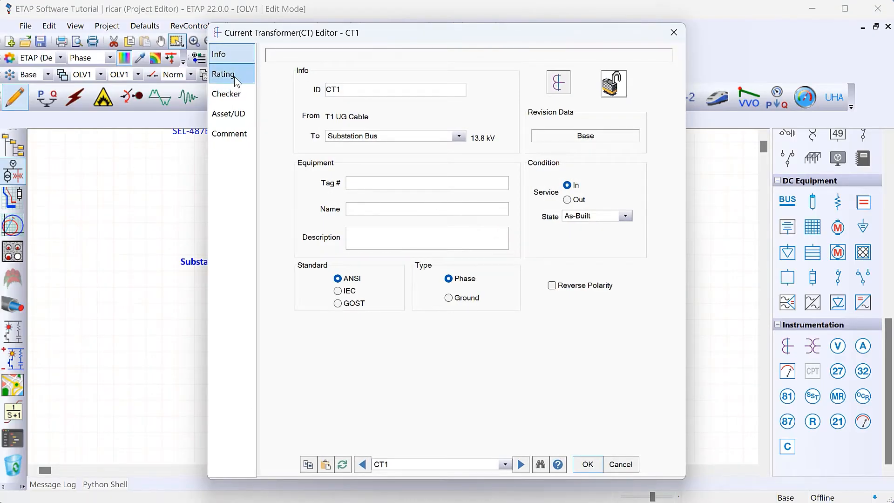
{"action": "left_click", "coordinate": [224, 74]}
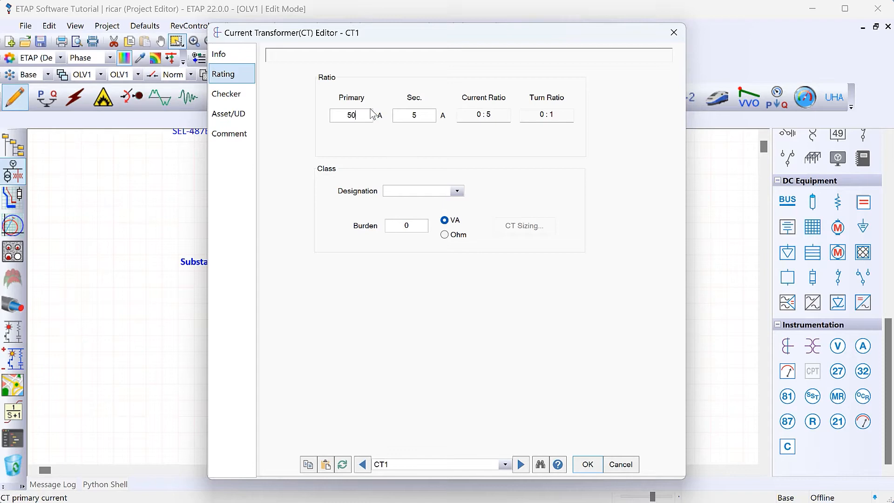
{"action": "type", "text": "5000"}
{"action": "left_click", "coordinate": [588, 464]}
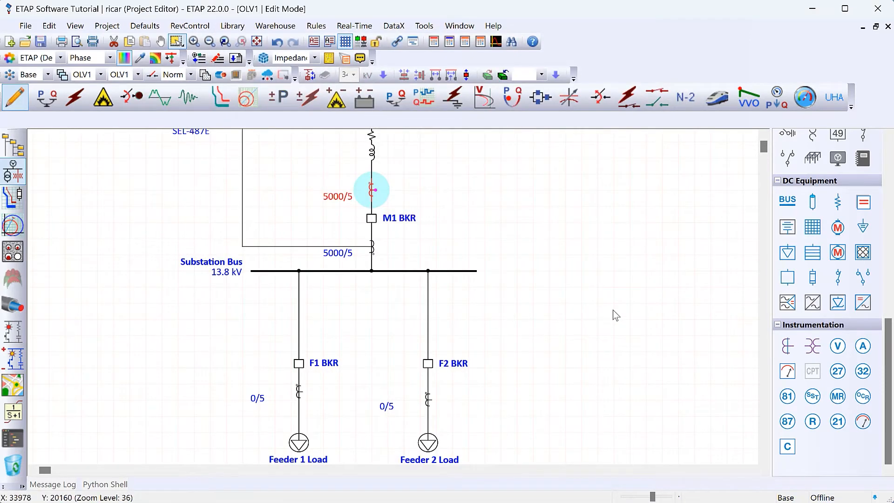
Step: Set the primary rating of the current transformer below F1 BKR to 2000 A
{"action": "left_click", "coordinate": [300, 393]}
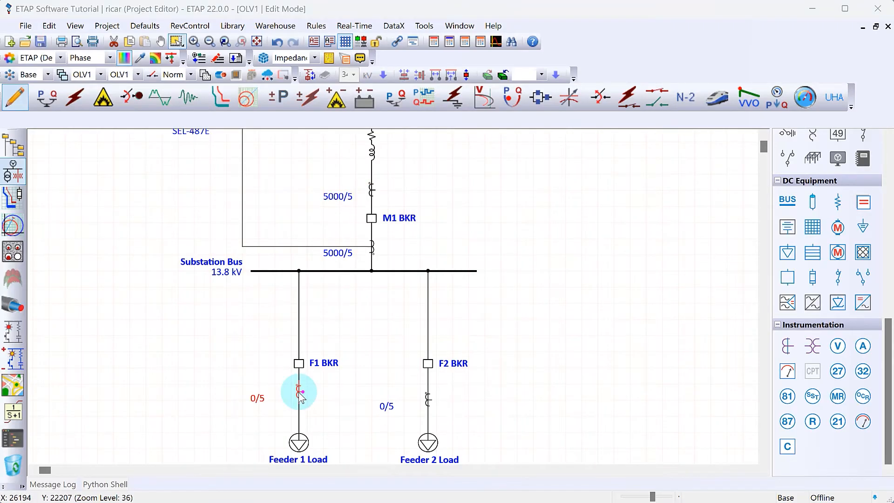
{"action": "double_click", "coordinate": [300, 394]}
{"action": "left_click", "coordinate": [224, 74]}
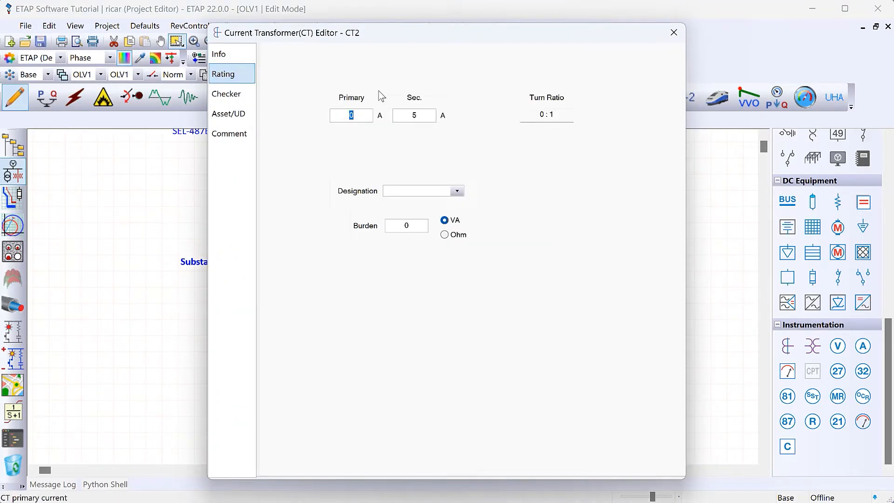
{"action": "type", "text": "2000"}
{"action": "key", "text": "Return"}
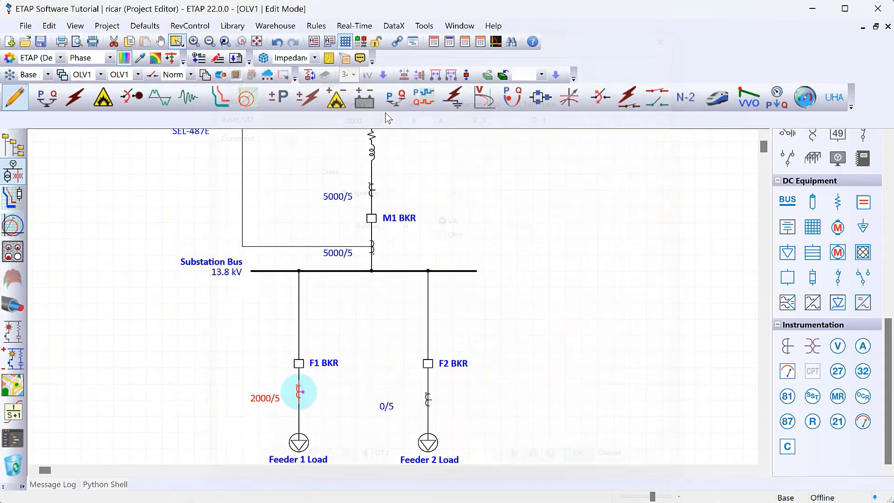
Step: Set the primary rating of the current transformer below F2 BKR to 2000 A
{"action": "left_click", "coordinate": [427, 399]}
{"action": "double_click", "coordinate": [429, 399]}
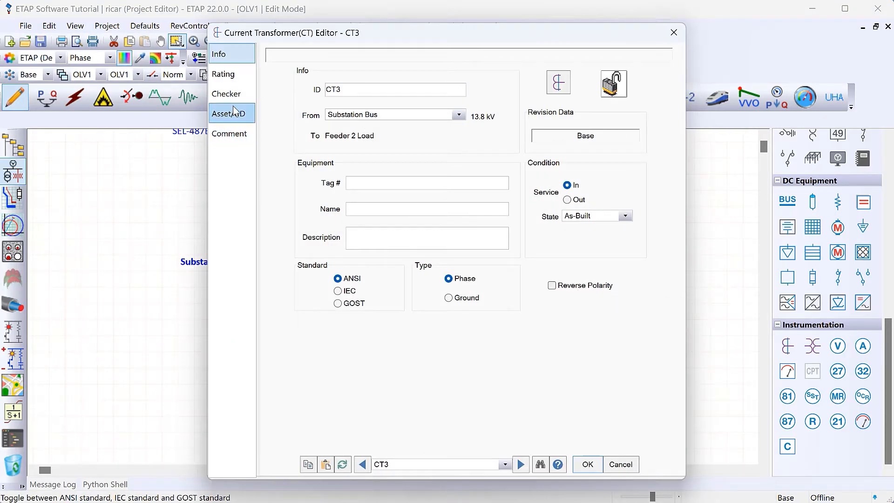
{"action": "left_click", "coordinate": [226, 74]}
{"action": "type", "text": "2000"}
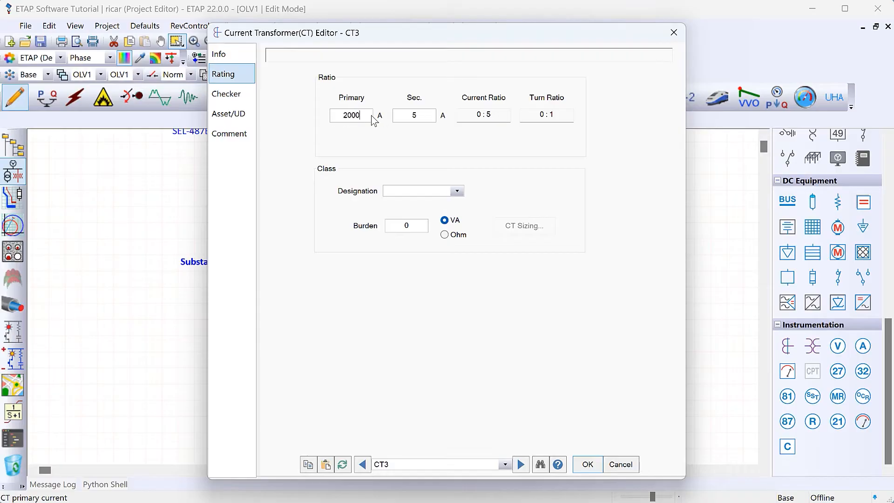
{"action": "key", "text": "Return"}
{"action": "left_click", "coordinate": [591, 362]}
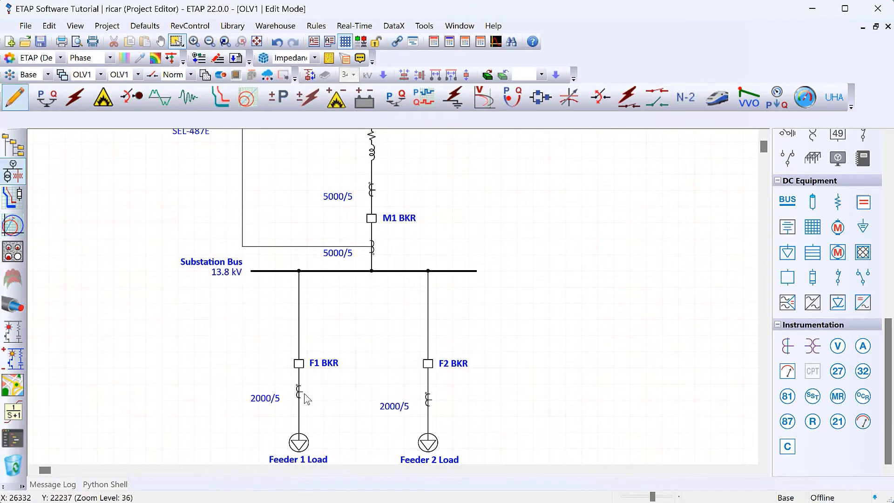
Step: Reverse the polarity of the current transformers below F1 BKR and F2 BKR
{"action": "scroll", "coordinate": [303, 392], "scroll_direction": "up", "scroll_amount": 3}
{"action": "scroll", "coordinate": [423, 338], "scroll_direction": "down", "scroll_amount": 1}
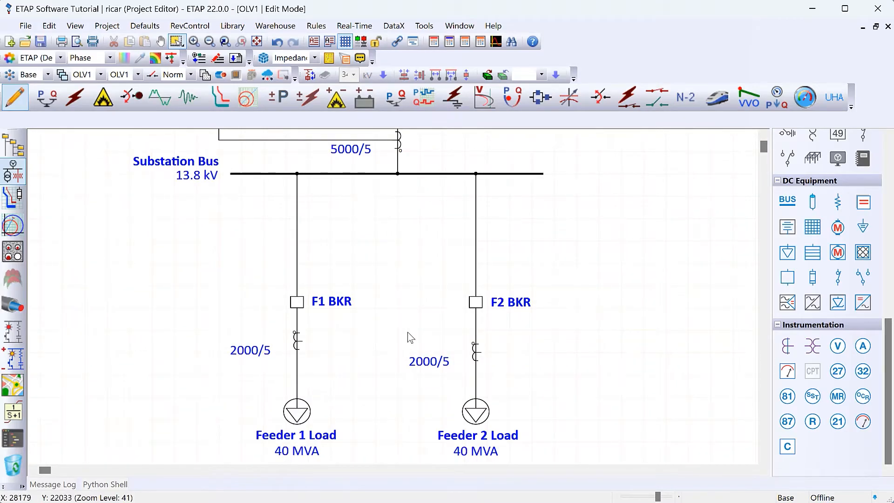
{"action": "scroll", "coordinate": [410, 337], "scroll_direction": "up", "scroll_amount": 2}
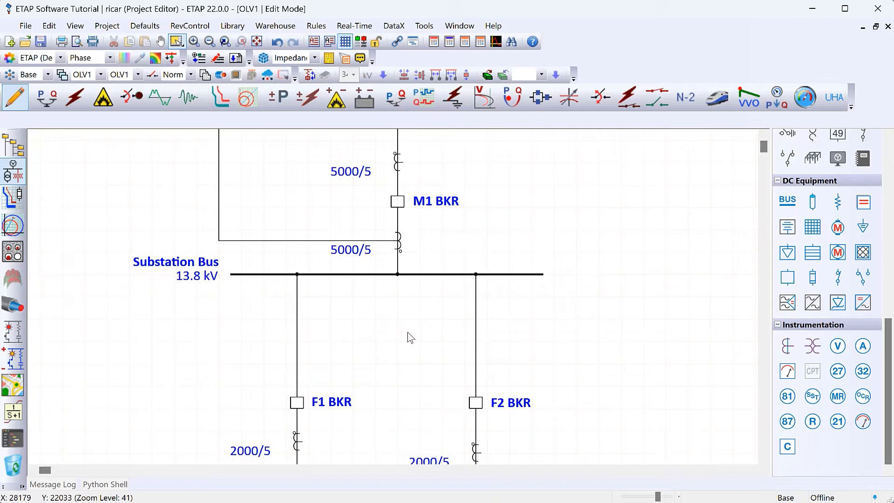
{"action": "scroll", "coordinate": [409, 338], "scroll_direction": "down", "scroll_amount": 2}
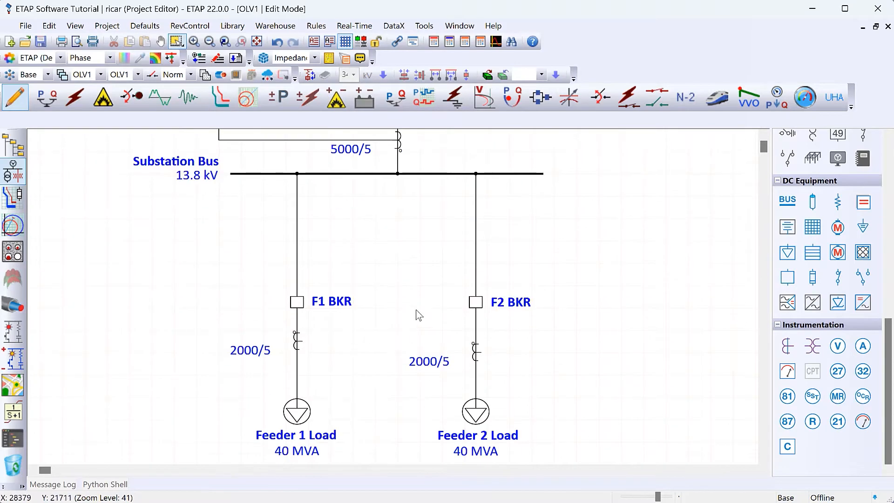
{"action": "right_click", "coordinate": [298, 345]}
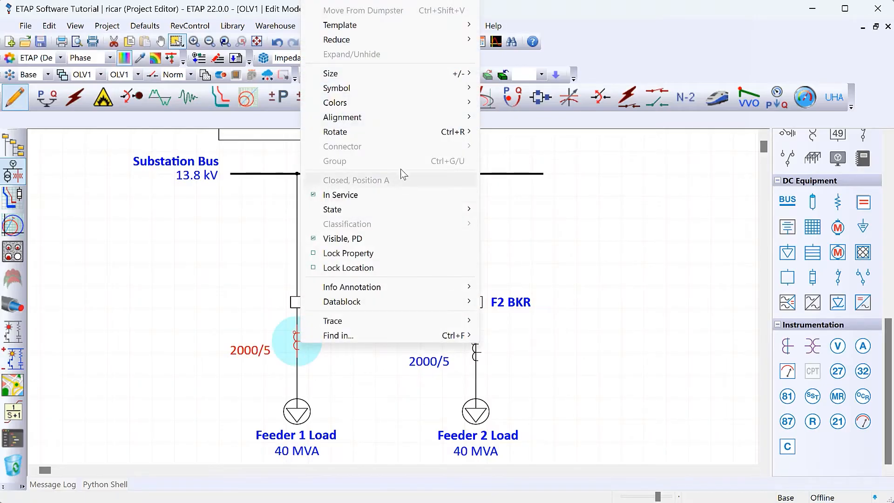
{"action": "mouse_move", "coordinate": [421, 136]}
{"action": "left_click", "coordinate": [554, 175]}
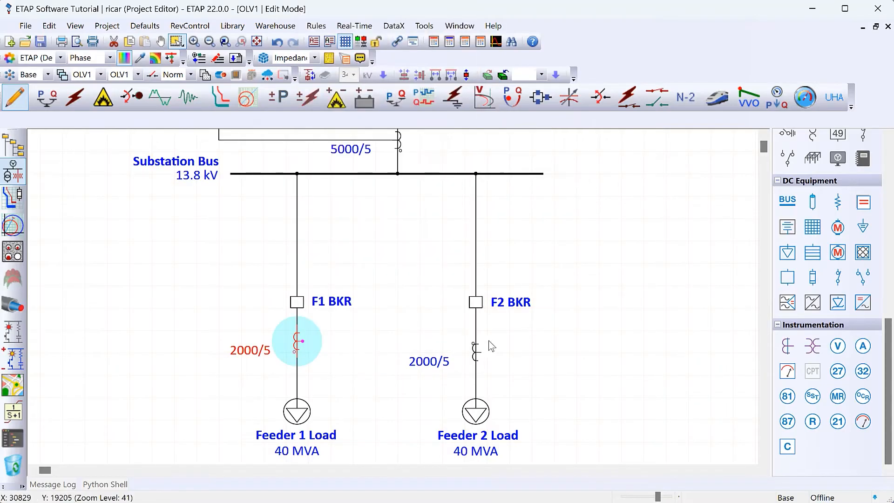
{"action": "right_click", "coordinate": [476, 353]}
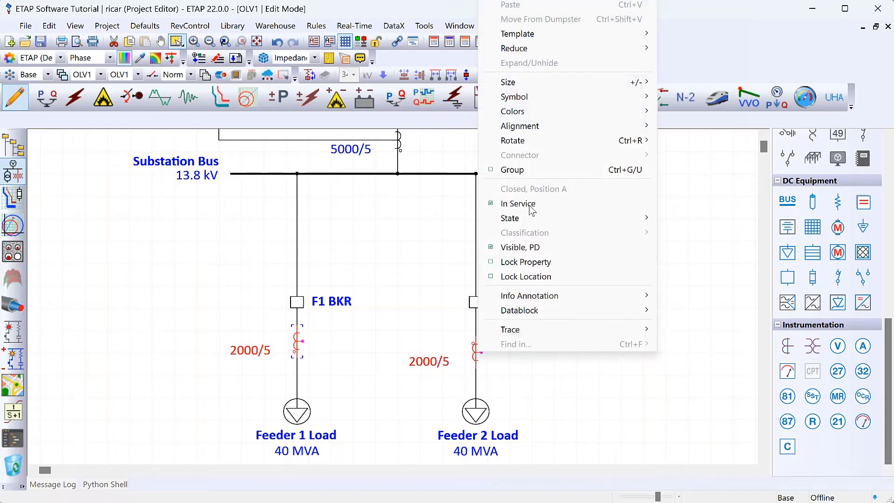
{"action": "mouse_move", "coordinate": [555, 142]}
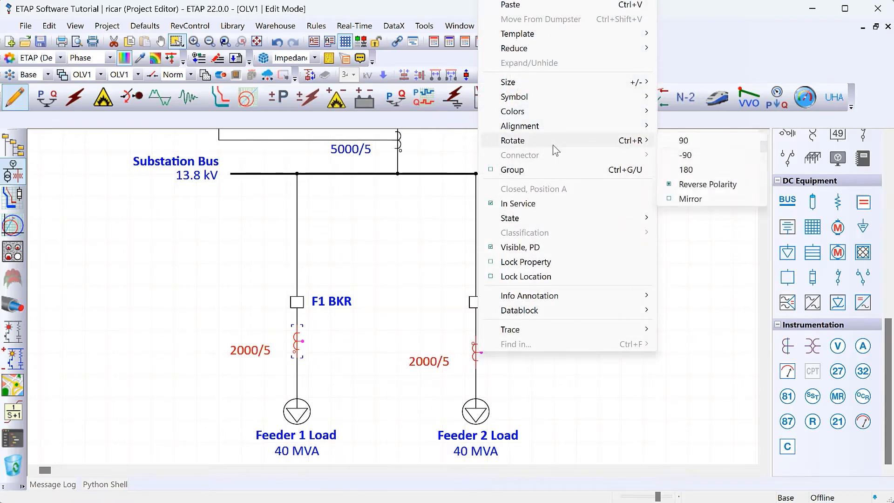
{"action": "left_click", "coordinate": [723, 187]}
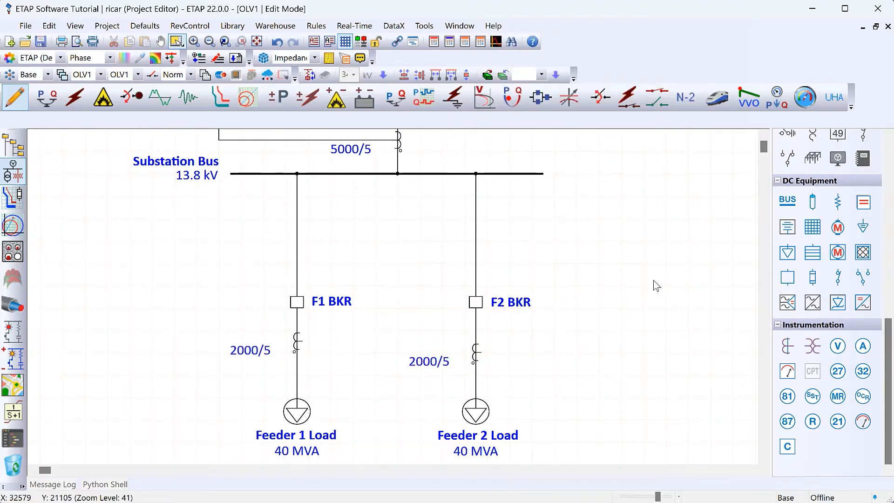
{"action": "scroll", "coordinate": [611, 358], "scroll_direction": "up", "scroll_amount": 5}
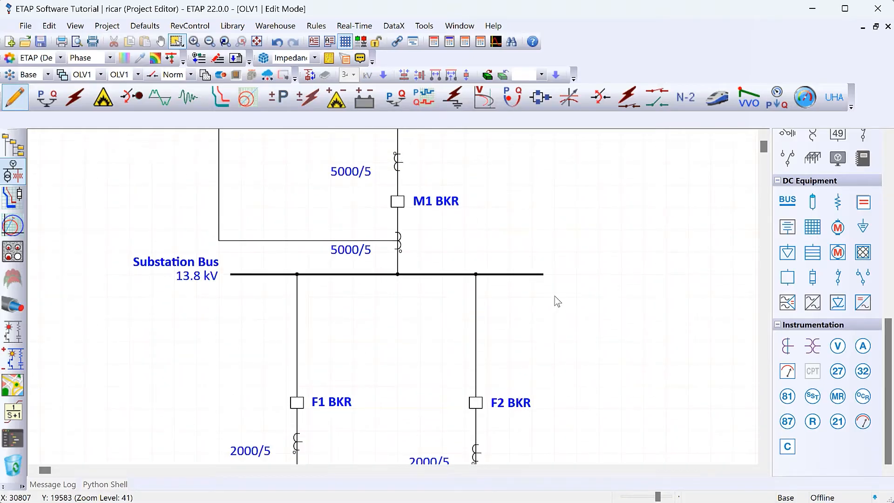
Step: Place a differential relay beside M1 BKR, above and beyond the far end of Substation Bus
{"action": "scroll", "coordinate": [554, 301], "scroll_direction": "down", "scroll_amount": 5}
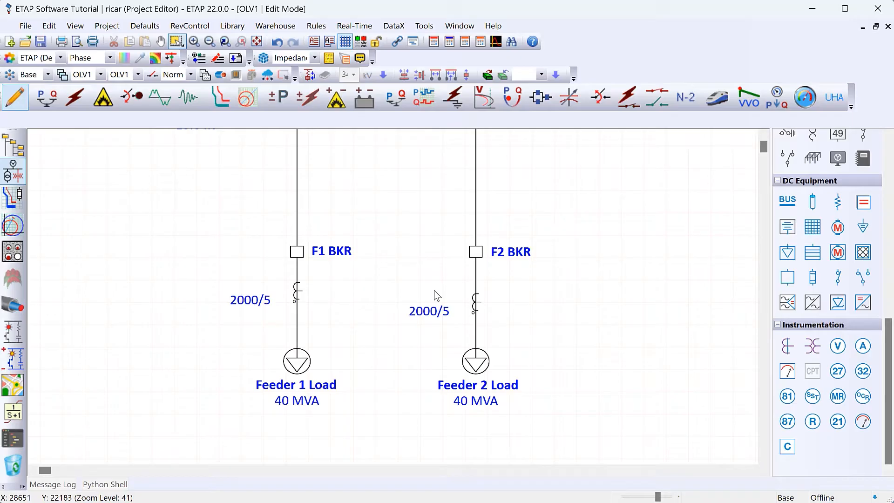
{"action": "scroll", "coordinate": [434, 289], "scroll_direction": "up", "scroll_amount": 5}
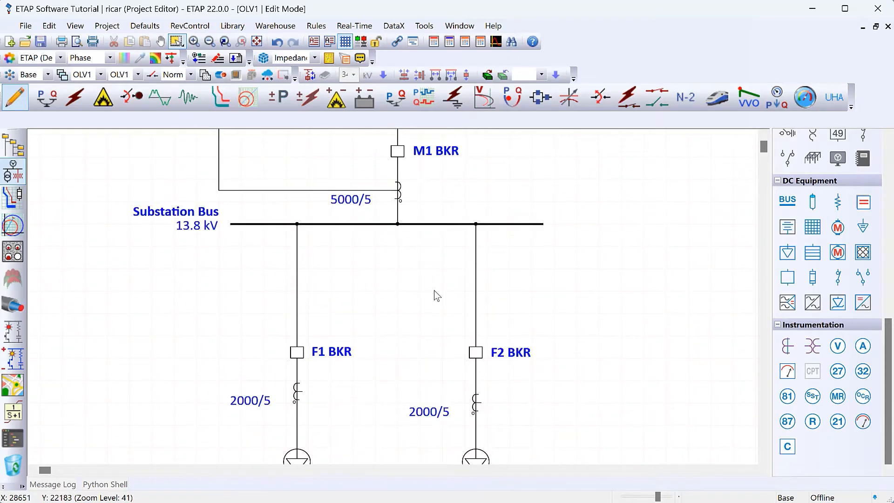
{"action": "scroll", "coordinate": [434, 290], "scroll_direction": "down", "scroll_amount": 2, "text": "ctrl"}
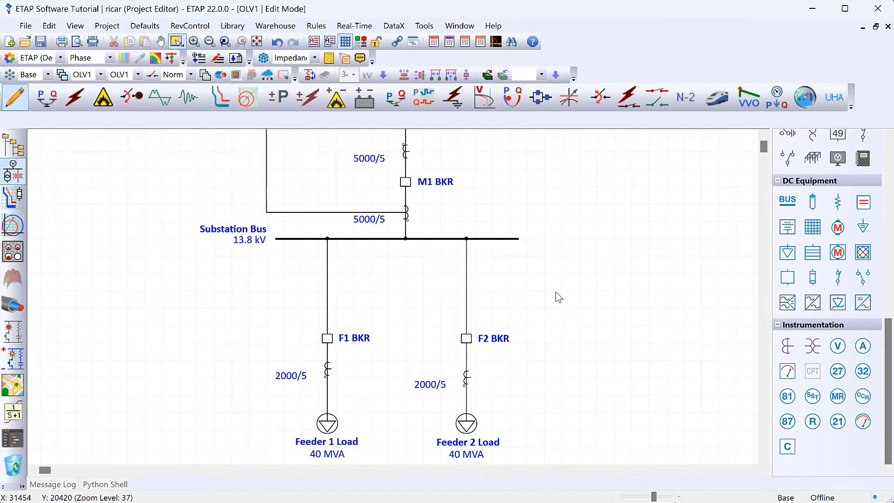
{"action": "left_click", "coordinate": [787, 421]}
{"action": "left_click", "coordinate": [594, 212]}
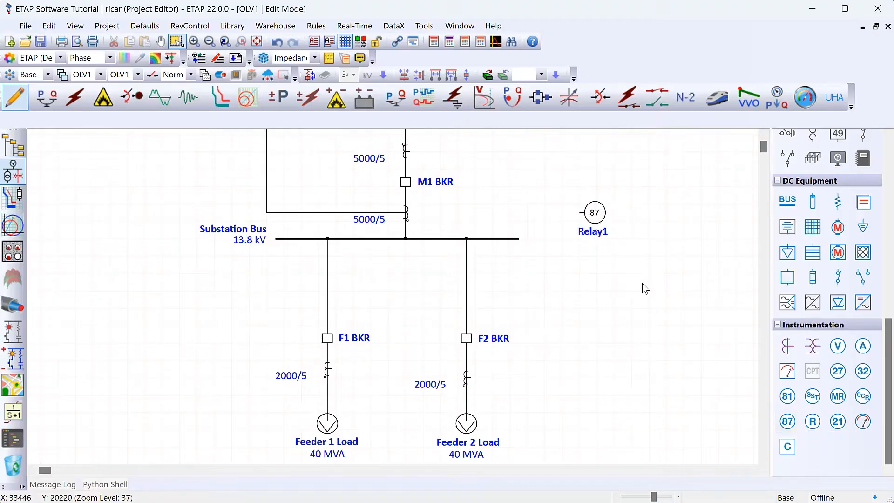
Step: Name the new differential relay Bus Relay and give it the display tag SEL-487B
{"action": "double_click", "coordinate": [593, 214]}
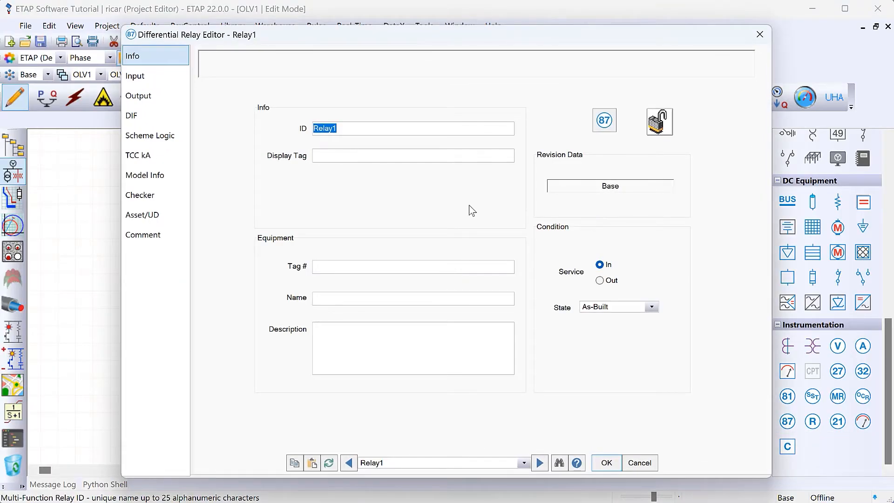
{"action": "type", "text": "DU"}
{"action": "key", "text": "BackSpace"}
{"action": "key", "text": "BackSpace"}
{"action": "type", "text": "Bus Relay"}
{"action": "key", "text": "Tab"}
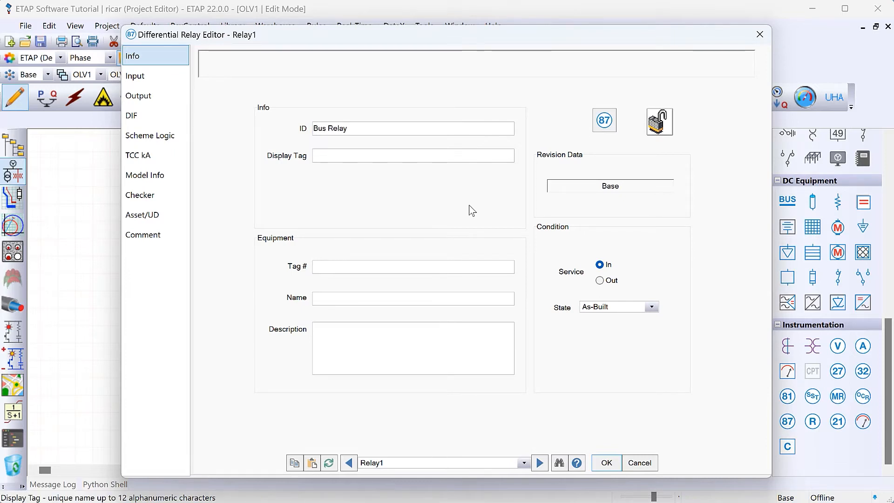
{"action": "type", "text": "SEL-"}
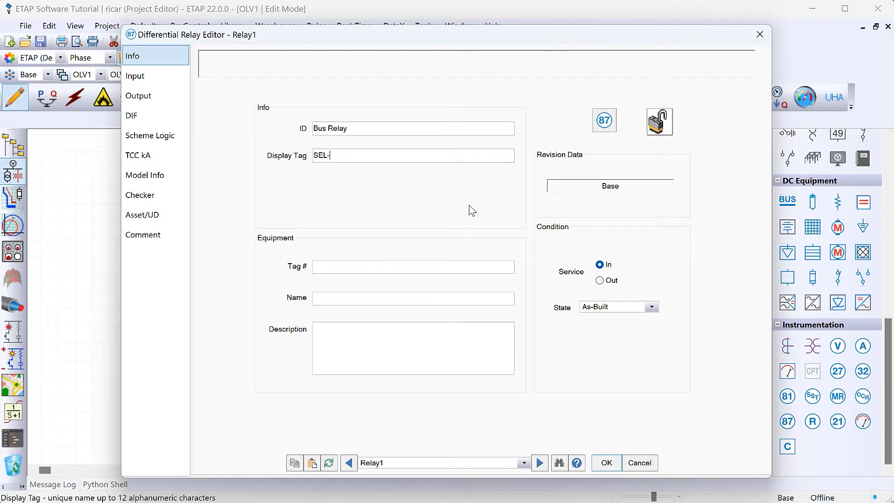
{"action": "type", "text": "487B"}
{"action": "left_click", "coordinate": [606, 462]}
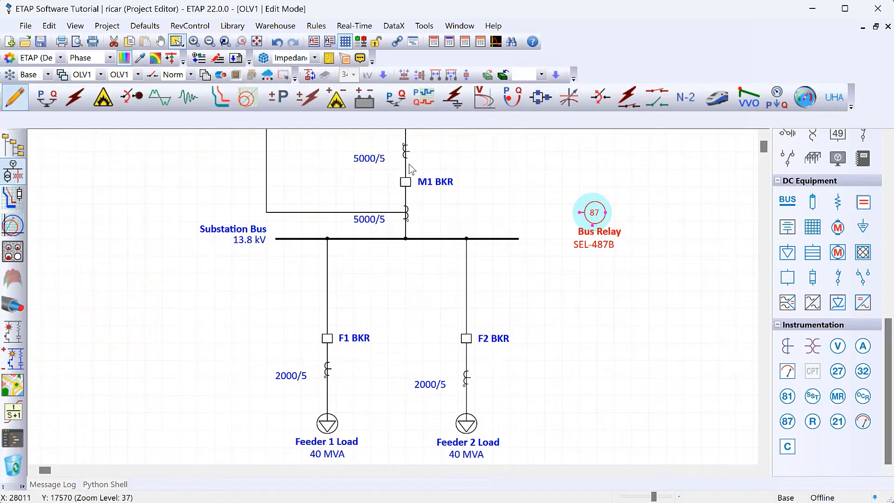
Step: Connect the current transformers above M1 BKR and below F1 BKR and F2 BKR to Bus Relay, and tidy the relay's position and wiring
{"action": "left_click_drag", "start_coordinate": [409, 151], "coordinate": [580, 213]}
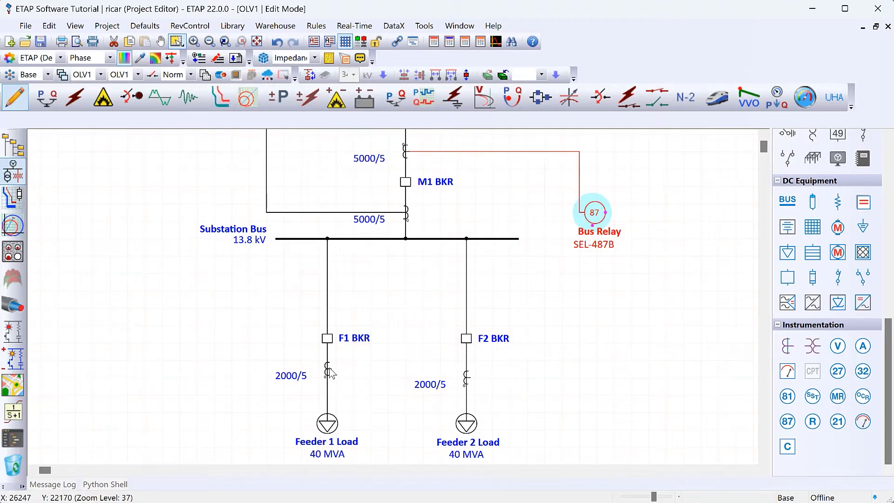
{"action": "left_click_drag", "start_coordinate": [331, 369], "coordinate": [584, 213]}
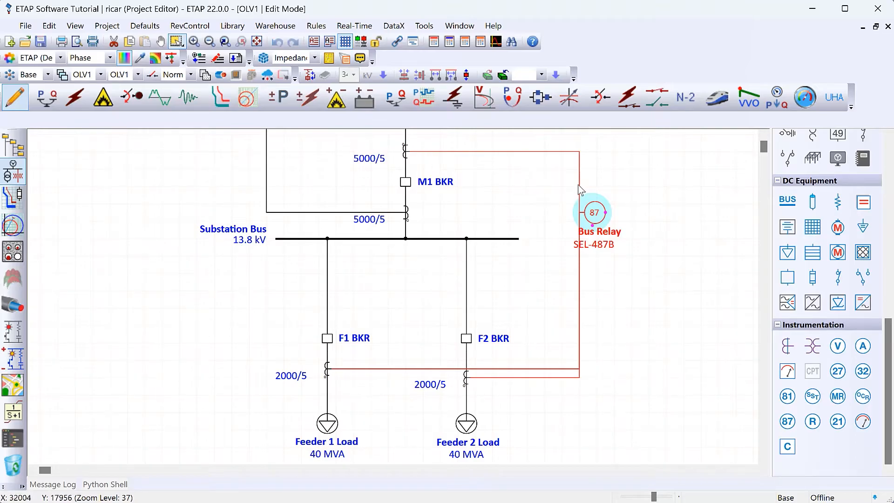
{"action": "left_click_drag", "start_coordinate": [578, 184], "coordinate": [596, 168]}
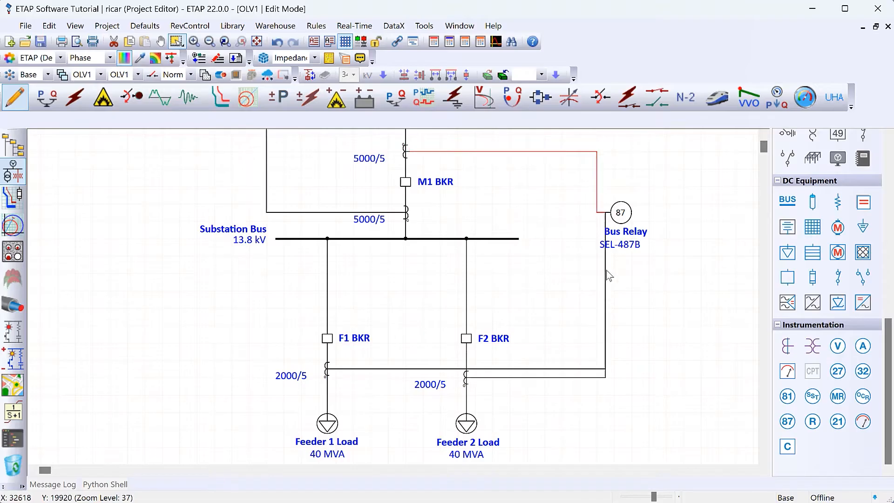
{"action": "left_click_drag", "start_coordinate": [605, 269], "coordinate": [598, 263]}
{"action": "left_click", "coordinate": [605, 272]}
{"action": "left_click", "coordinate": [712, 297]}
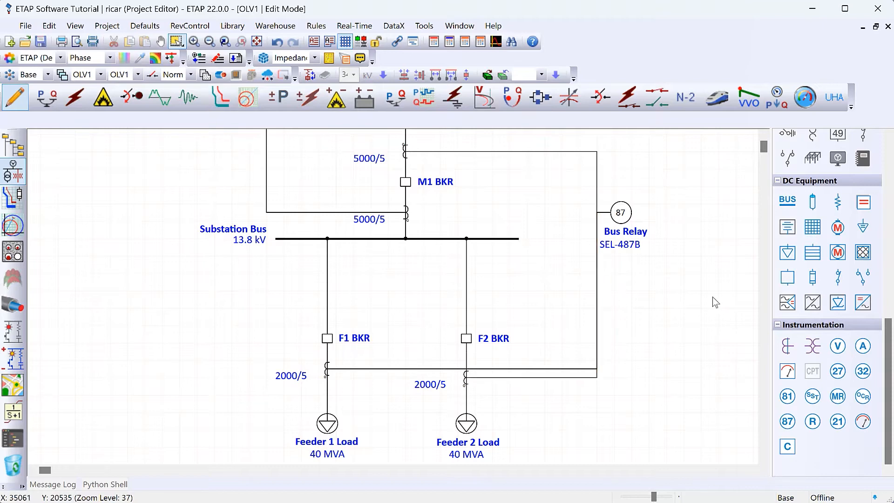
Step: Set the number of differential CT terminals of Bus Relay to 3
{"action": "left_click", "coordinate": [624, 220]}
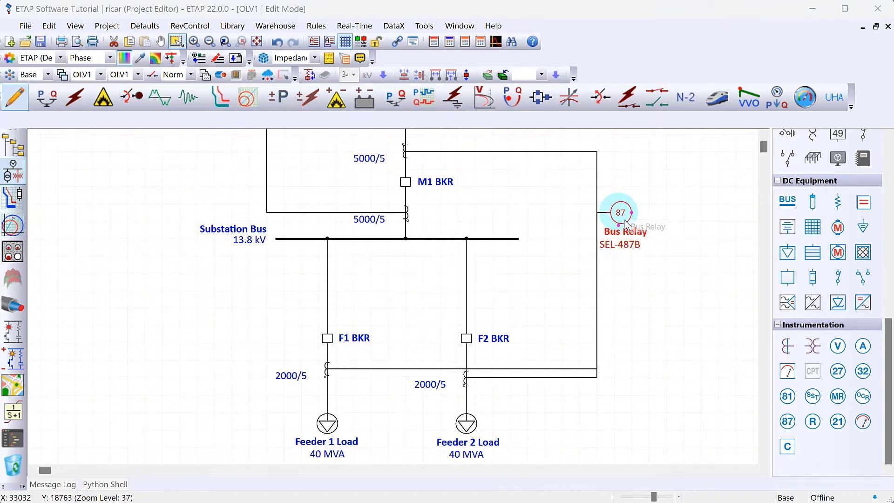
{"action": "double_click", "coordinate": [625, 223]}
{"action": "left_click", "coordinate": [139, 75]}
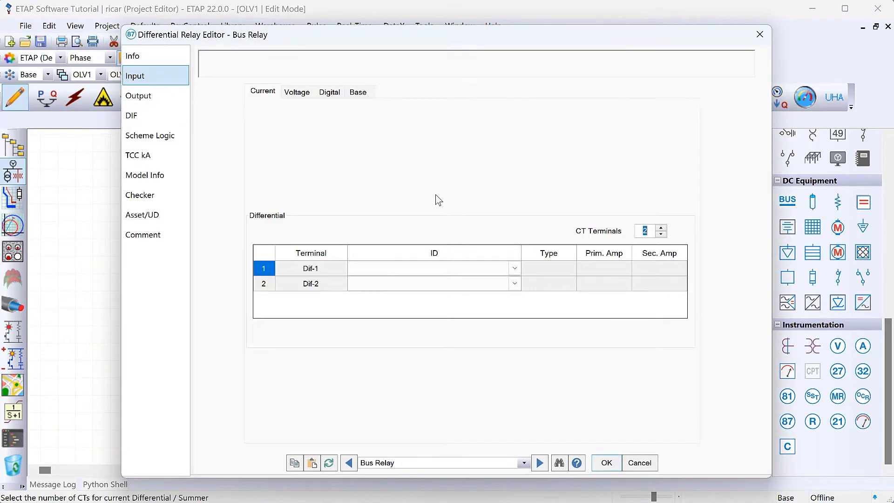
{"action": "left_click", "coordinate": [659, 226]}
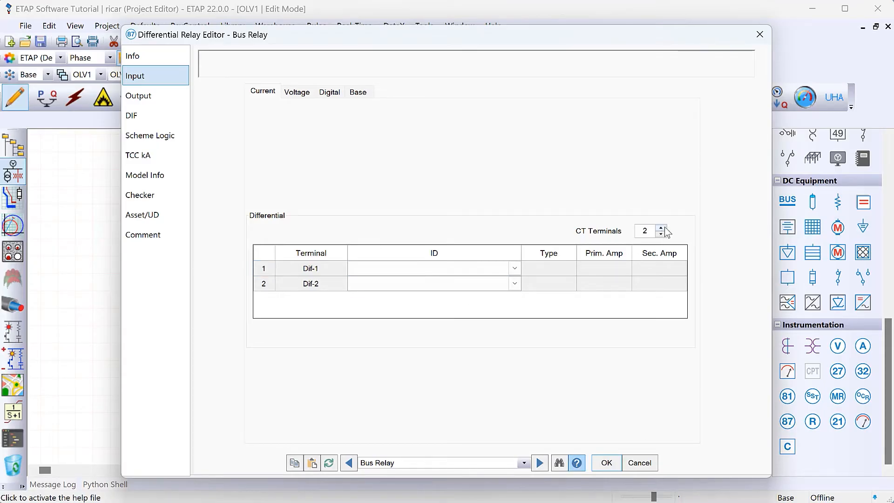
{"action": "left_click", "coordinate": [661, 227]}
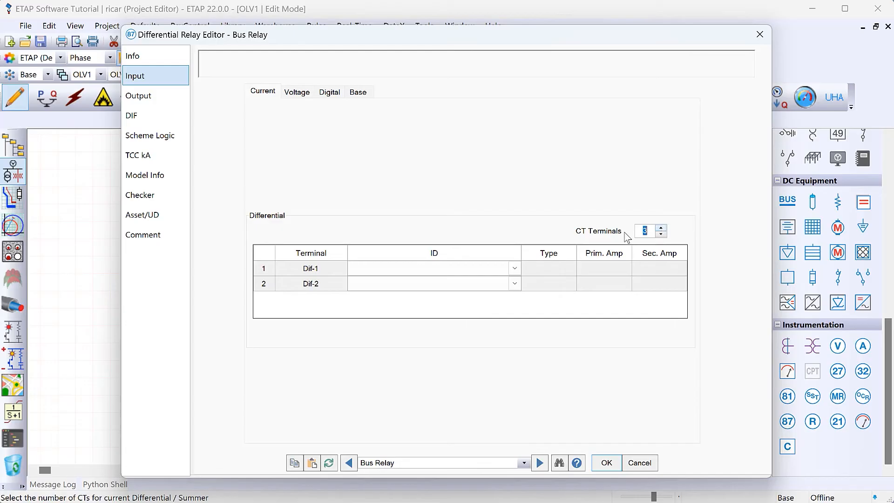
Step: Assign CT1, CT2 and CT3 to the differential terminals Dif-1, Dif-2 and Dif-3 of Bus Relay
{"action": "left_click", "coordinate": [518, 269]}
{"action": "left_click", "coordinate": [516, 268]}
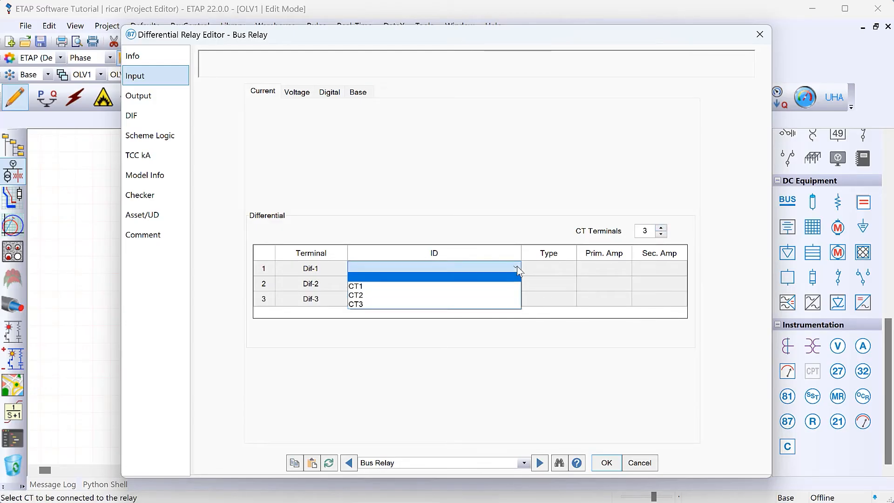
{"action": "left_click", "coordinate": [500, 284]}
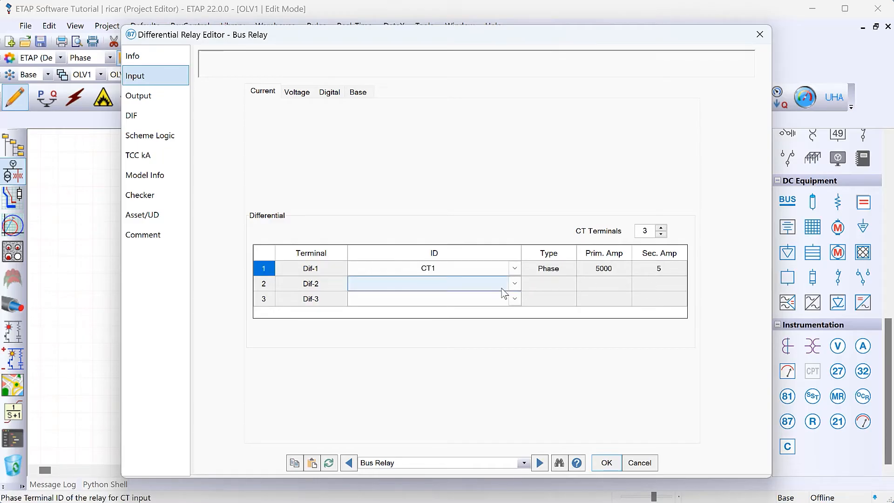
{"action": "left_click", "coordinate": [501, 288]}
{"action": "left_click", "coordinate": [511, 285]}
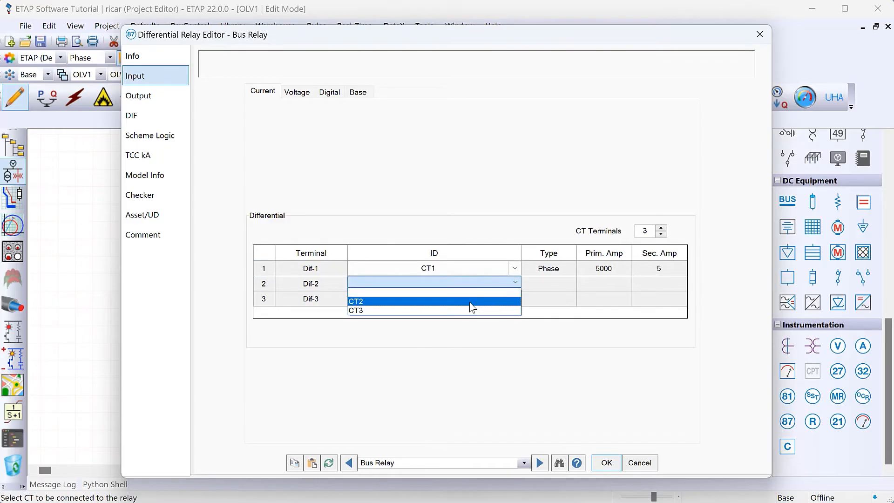
{"action": "left_click", "coordinate": [470, 301]}
{"action": "left_click", "coordinate": [508, 300]}
{"action": "left_click", "coordinate": [516, 297]}
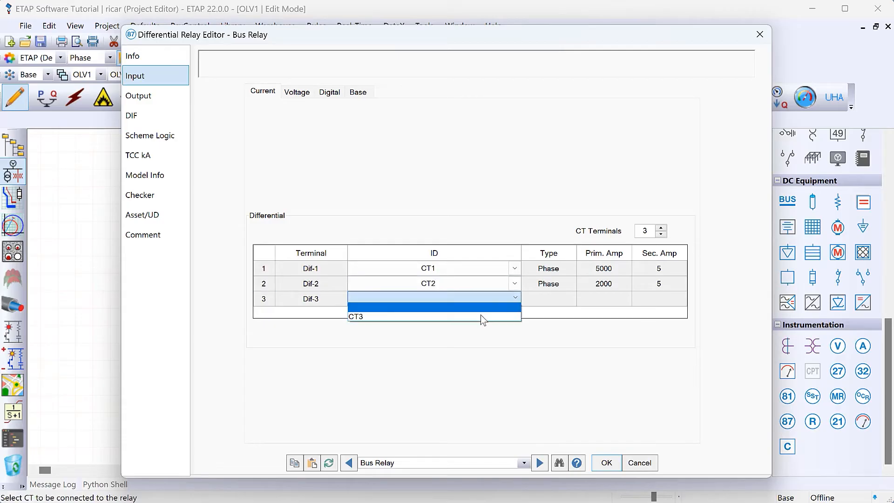
{"action": "left_click", "coordinate": [480, 316]}
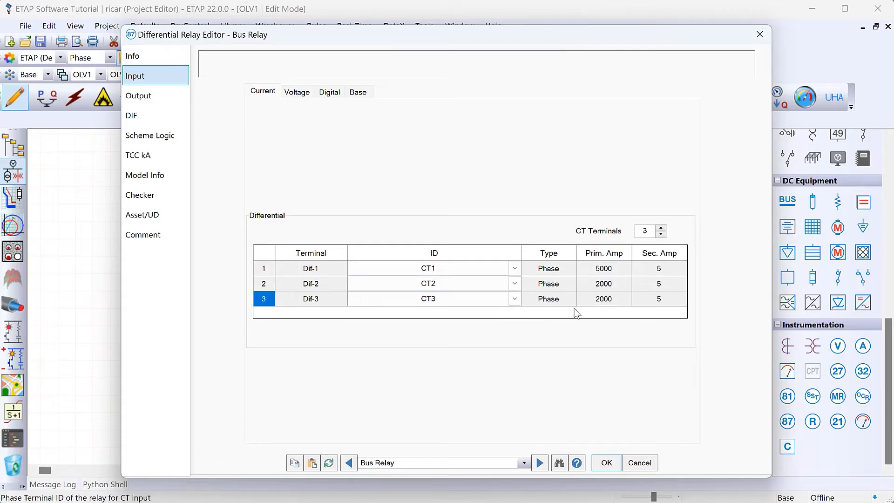
Step: Load the Schweitzer 487B relay model from the library for Bus Relay's differential protection
{"action": "left_click", "coordinate": [167, 123]}
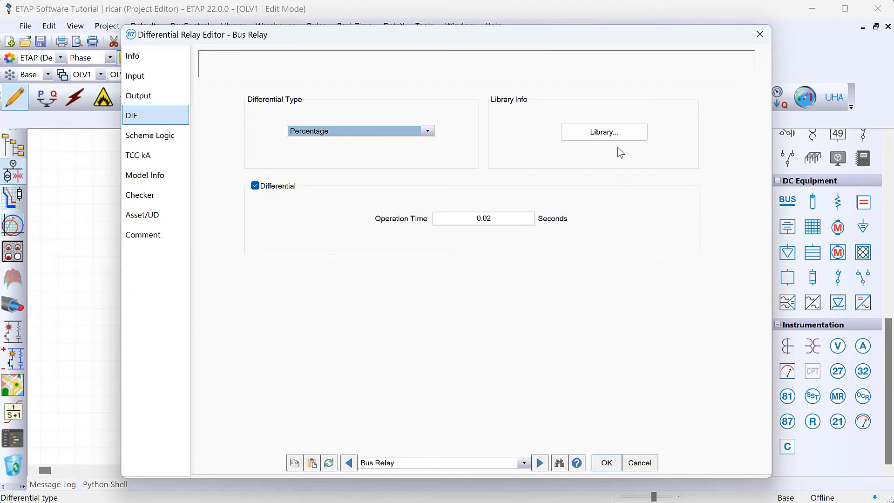
{"action": "left_click", "coordinate": [622, 135]}
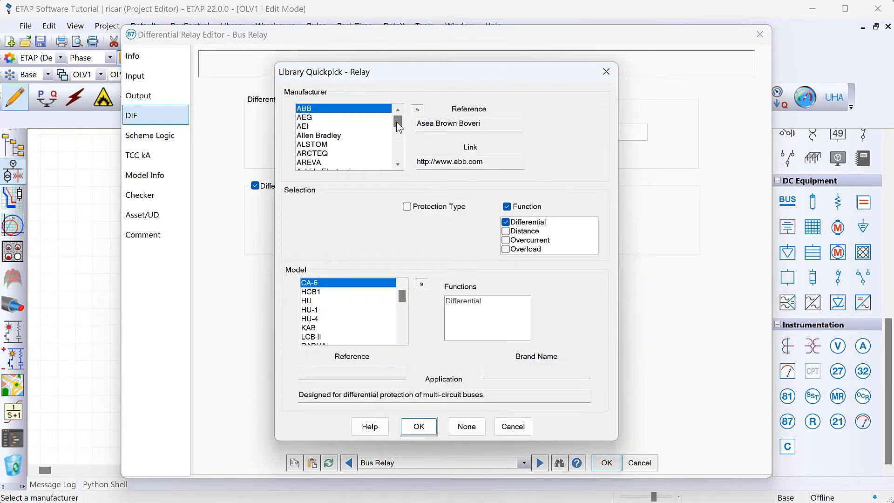
{"action": "left_click_drag", "start_coordinate": [397, 122], "coordinate": [399, 146]}
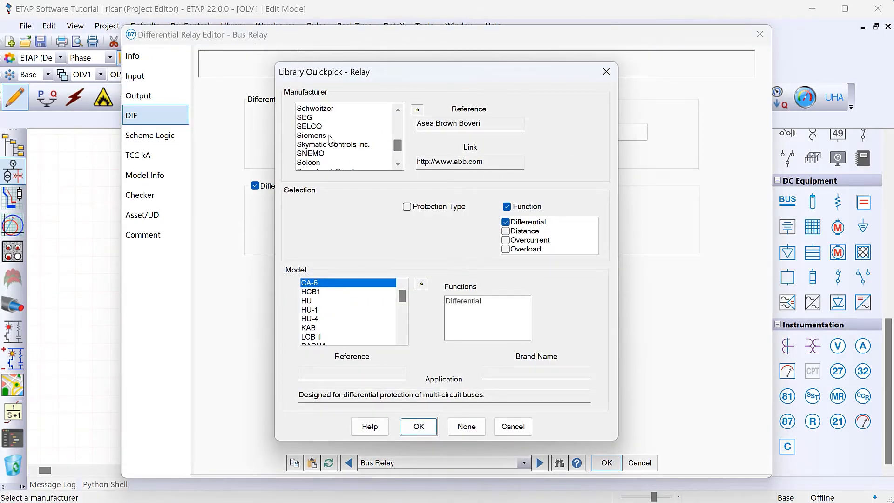
{"action": "left_click", "coordinate": [318, 108]}
{"action": "left_click_drag", "start_coordinate": [403, 302], "coordinate": [401, 317]}
{"action": "left_click", "coordinate": [316, 302]}
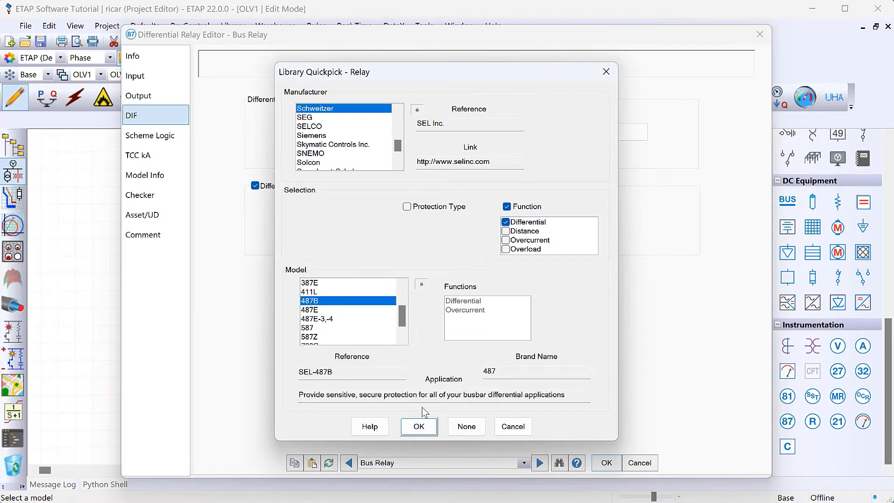
{"action": "left_click", "coordinate": [419, 427]}
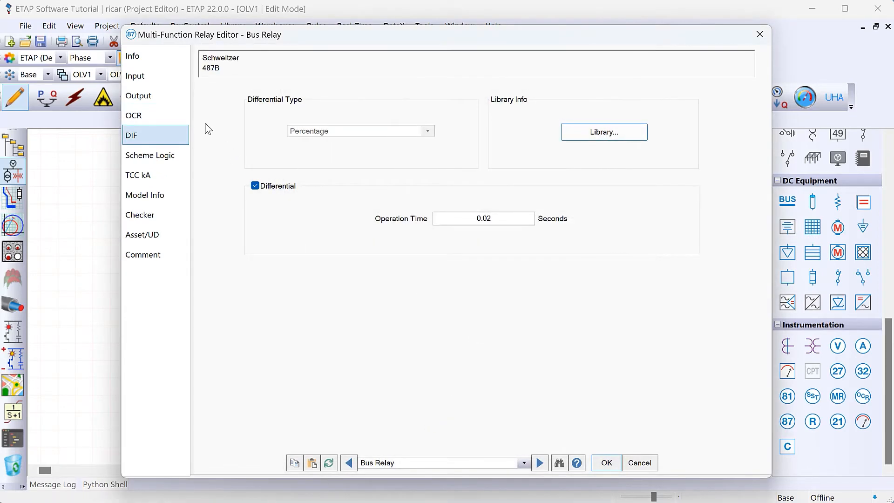
Step: Reassign the differential CT inputs of the 487B relay: CT1 to Dif-1, CT2 to Dif-2 and CT3 to Dif-3
{"action": "left_click", "coordinate": [158, 76]}
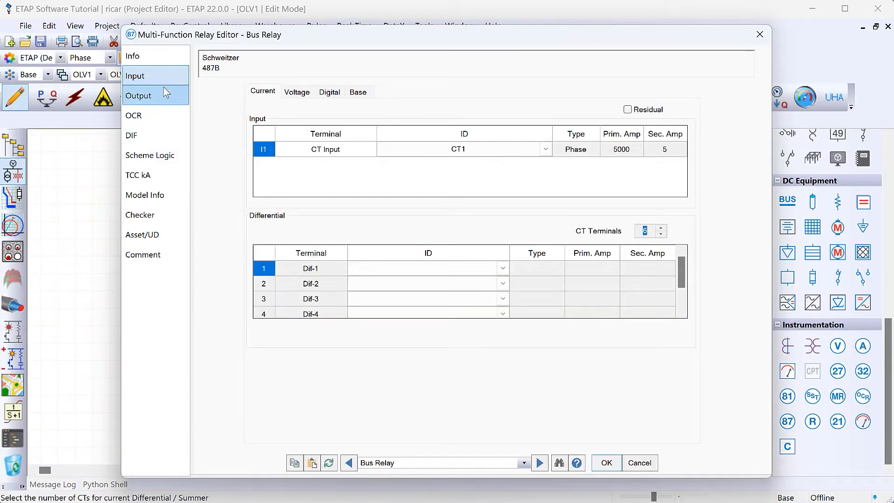
{"action": "left_click", "coordinate": [172, 132]}
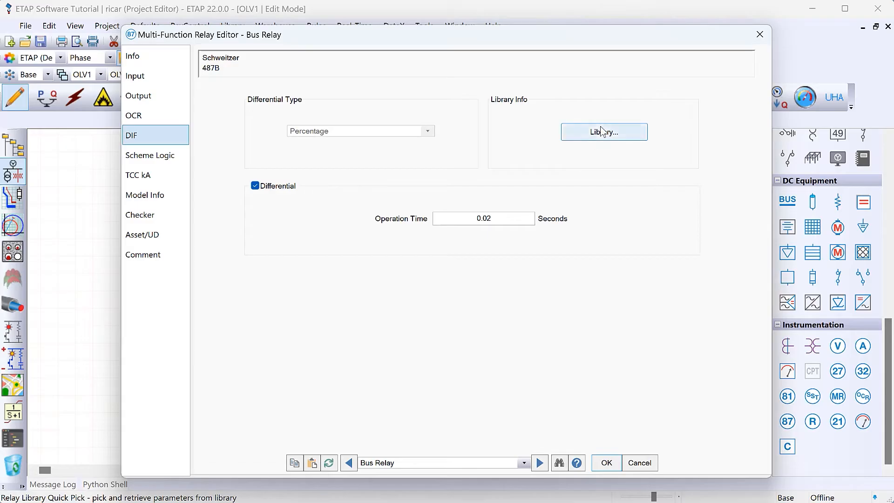
{"action": "left_click", "coordinate": [161, 74]}
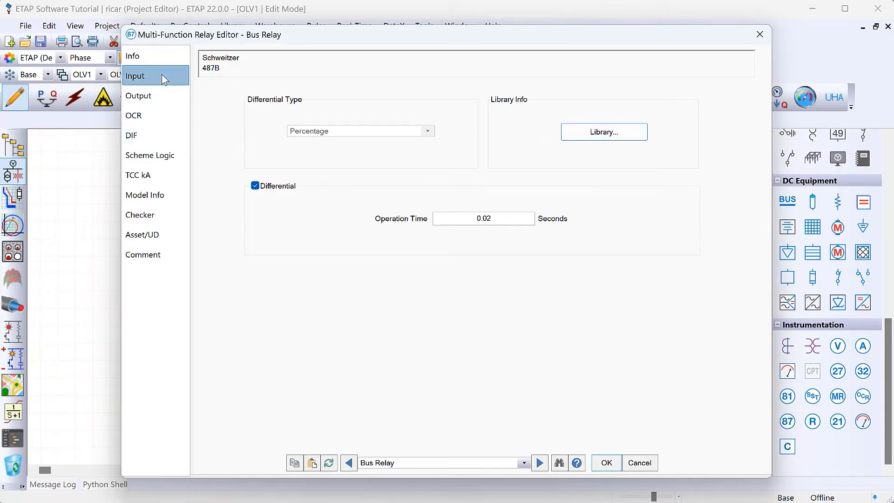
{"action": "left_click", "coordinate": [504, 268]}
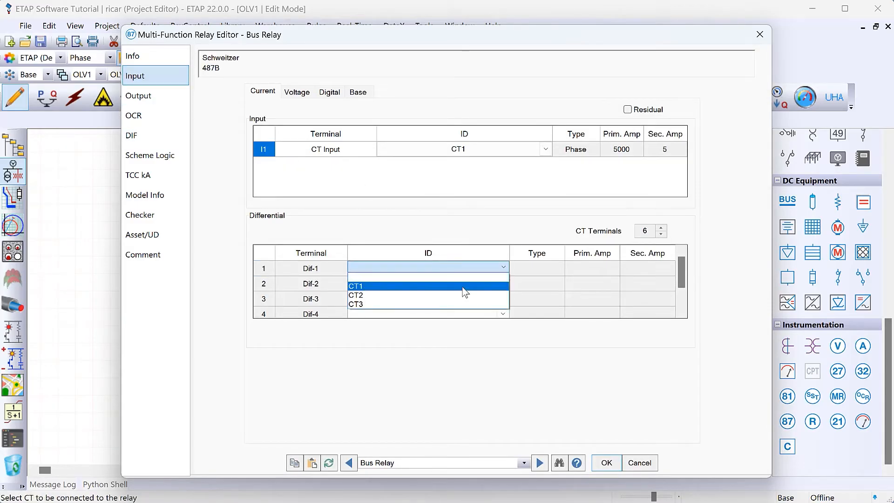
{"action": "left_click", "coordinate": [463, 286]}
{"action": "left_click", "coordinate": [502, 284]}
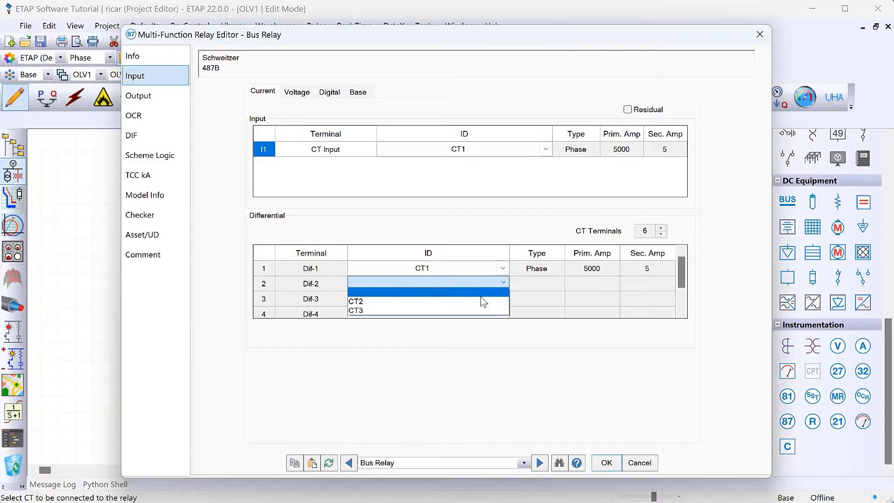
{"action": "left_click", "coordinate": [483, 302]}
{"action": "left_click", "coordinate": [507, 300]}
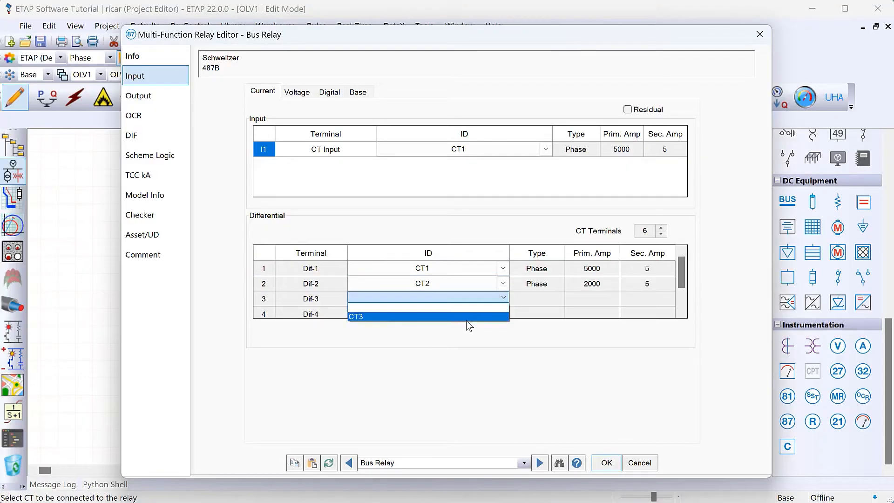
{"action": "left_click", "coordinate": [465, 316]}
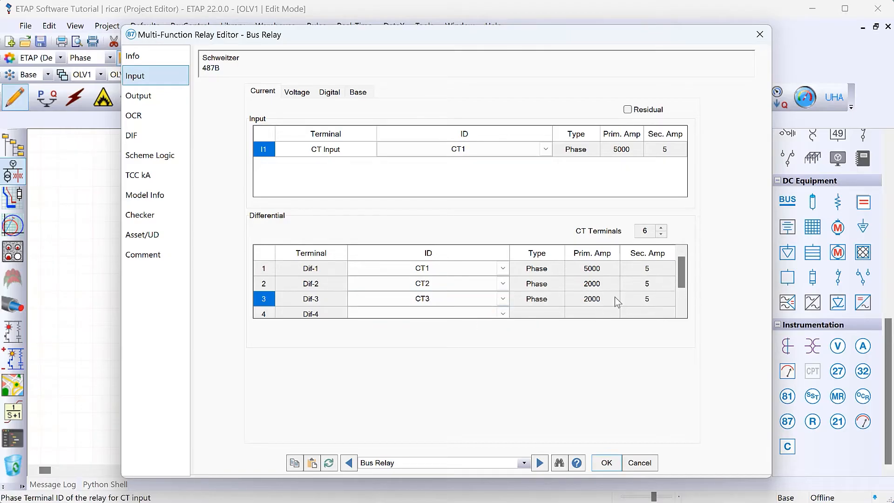
Step: Add digital output DO1 to Bus Relay for any element and level, with interlocks opening F1 BKR, F2 BKR and M1 BKR
{"action": "left_click", "coordinate": [162, 96]}
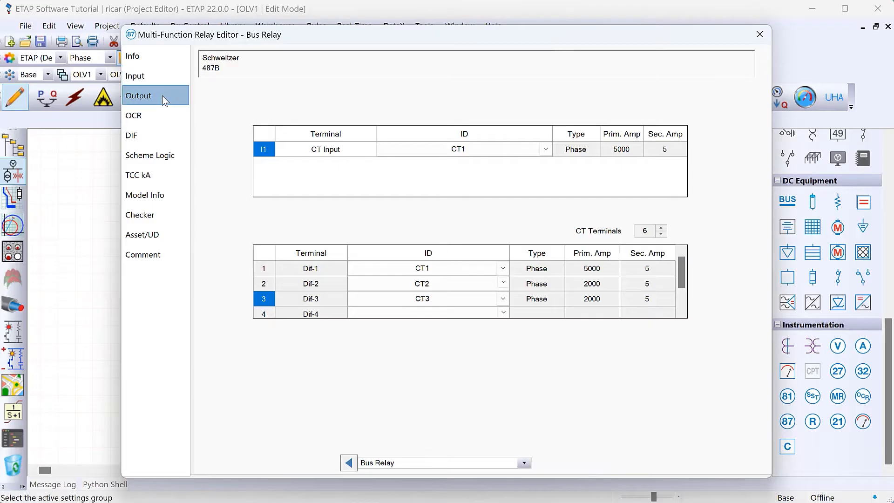
{"action": "left_click", "coordinate": [647, 136]}
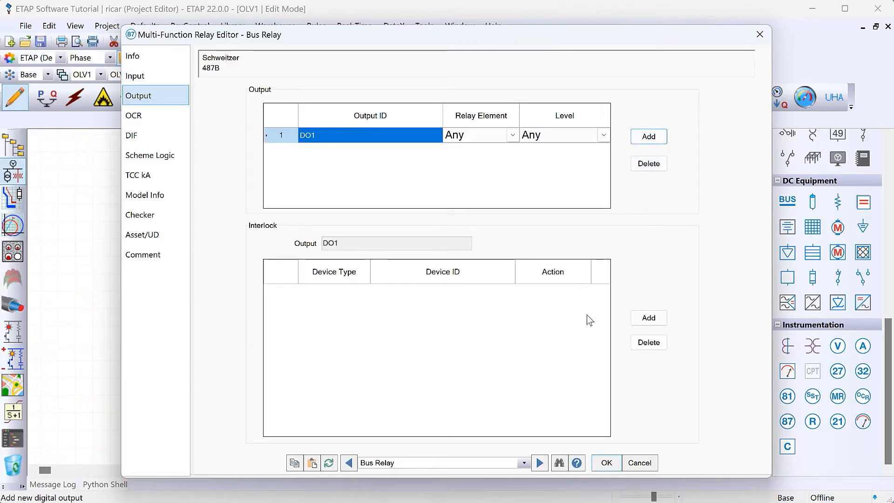
{"action": "left_click", "coordinate": [650, 321]}
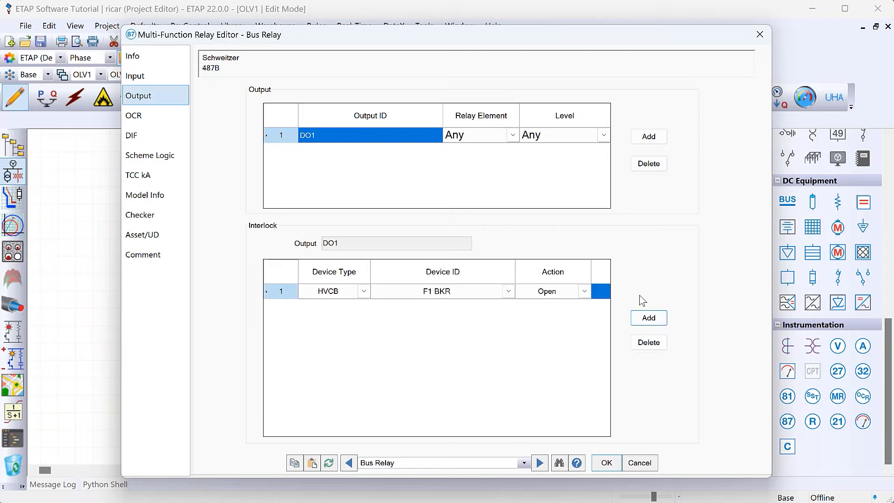
{"action": "left_click", "coordinate": [648, 318]}
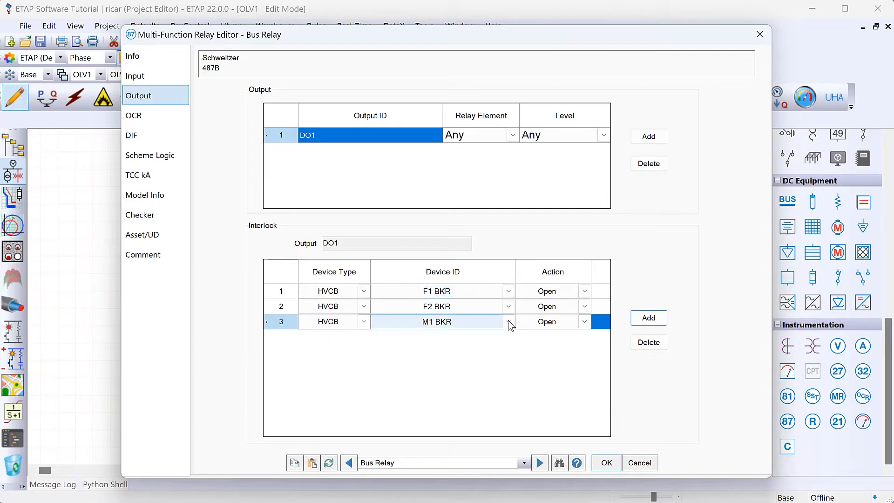
{"action": "left_click", "coordinate": [509, 290]}
{"action": "left_click", "coordinate": [510, 289]}
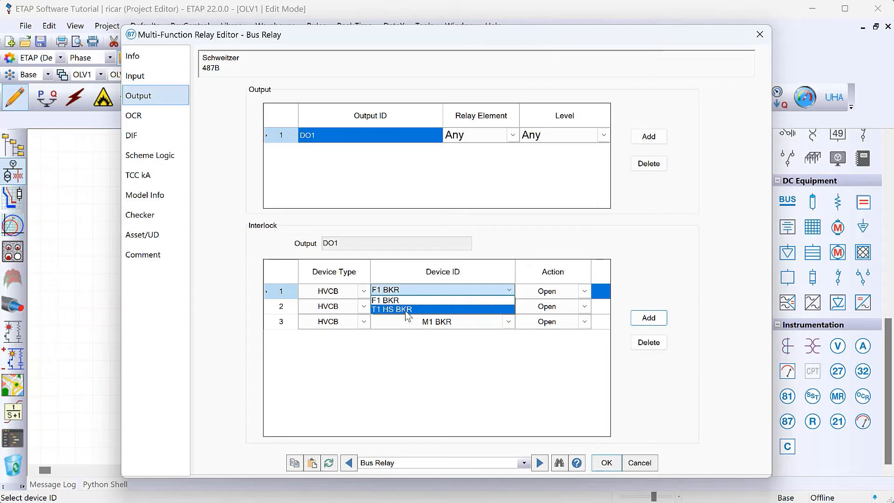
{"action": "left_click", "coordinate": [633, 245]}
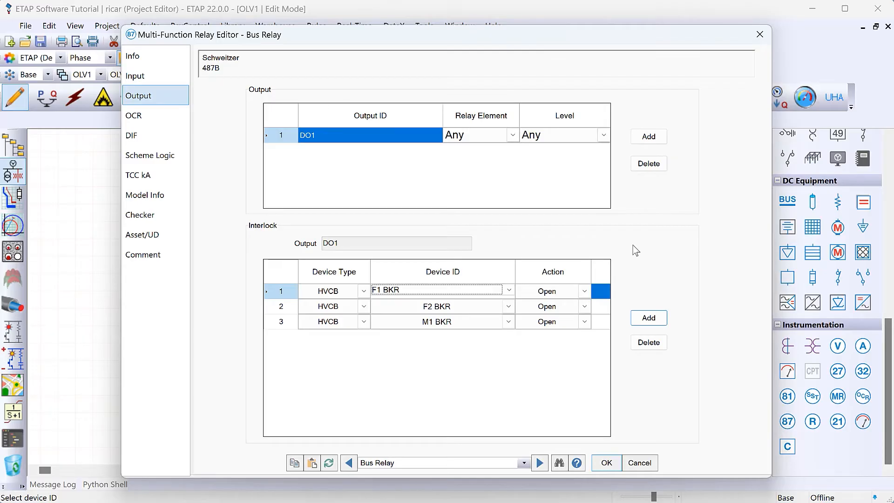
{"action": "left_click", "coordinate": [606, 462]}
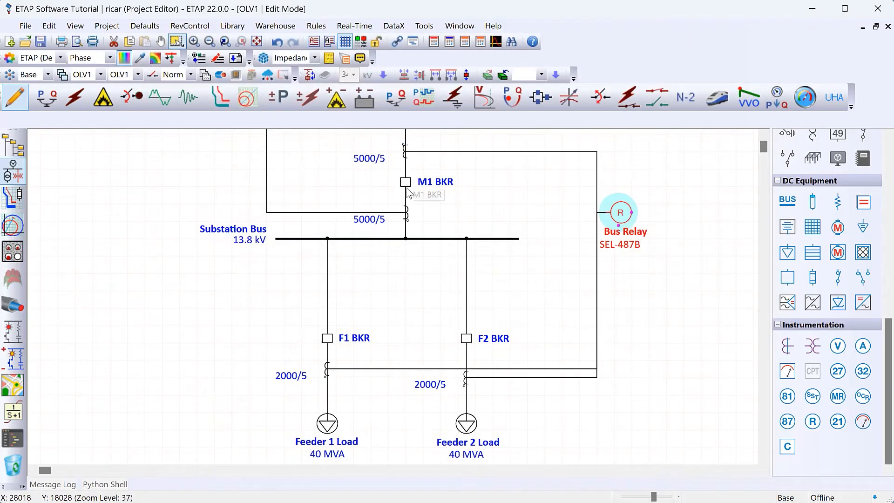
Step: Examine the breakers M1 BKR, F1 BKR and F2 BKR around Substation Bus that Bus Relay trips
{"action": "left_click", "coordinate": [406, 182]}
{"action": "left_click", "coordinate": [327, 337]}
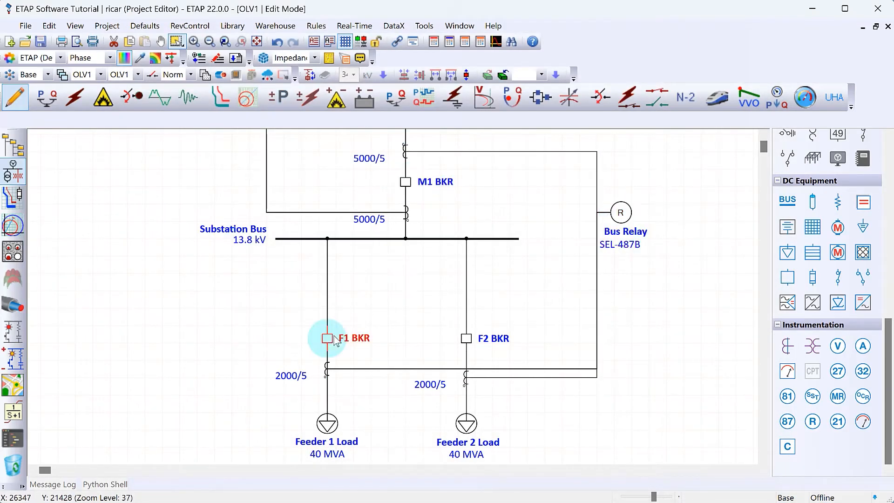
{"action": "left_click", "coordinate": [466, 339]}
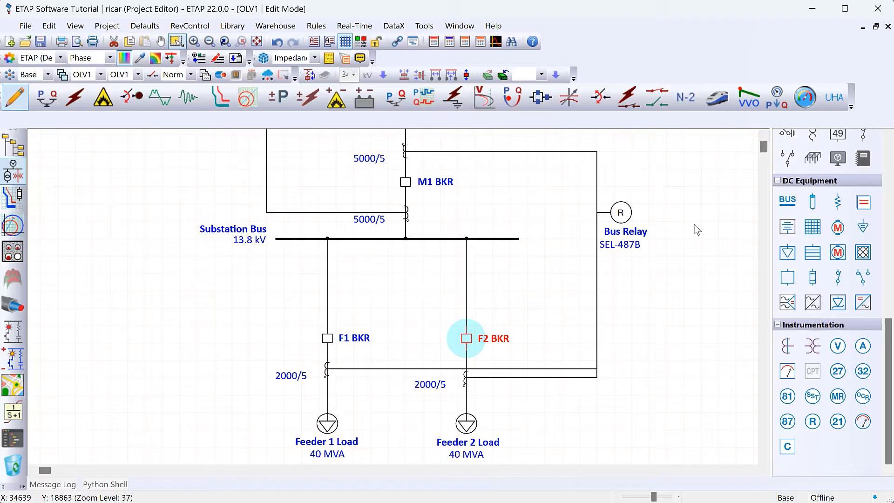
{"action": "left_click", "coordinate": [627, 213]}
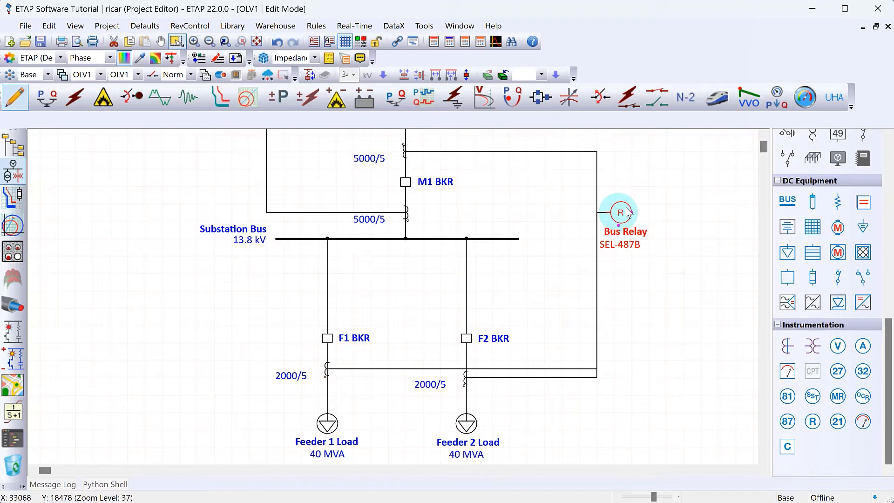
{"action": "left_click", "coordinate": [405, 181]}
{"action": "left_click", "coordinate": [328, 338]}
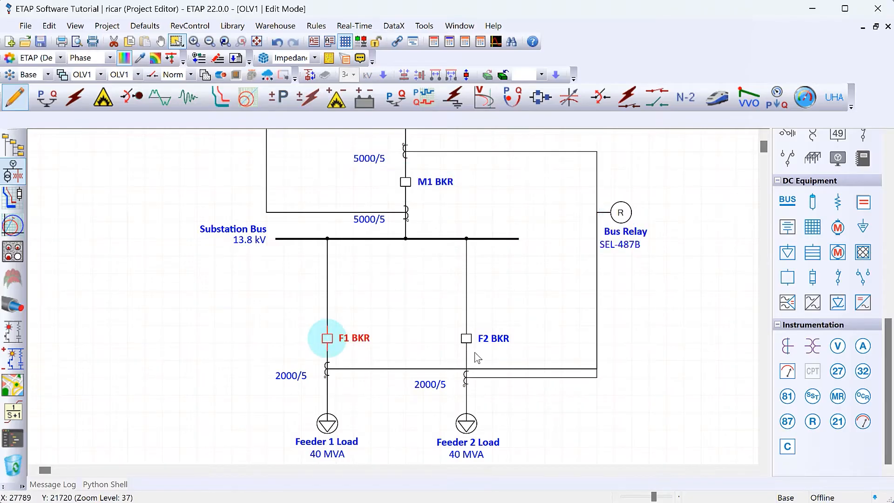
{"action": "left_click", "coordinate": [466, 338]}
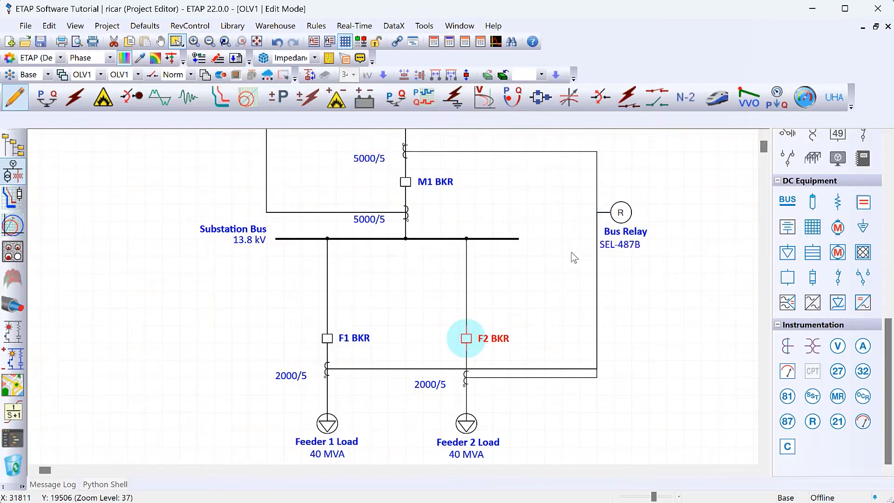
{"action": "left_click", "coordinate": [664, 285]}
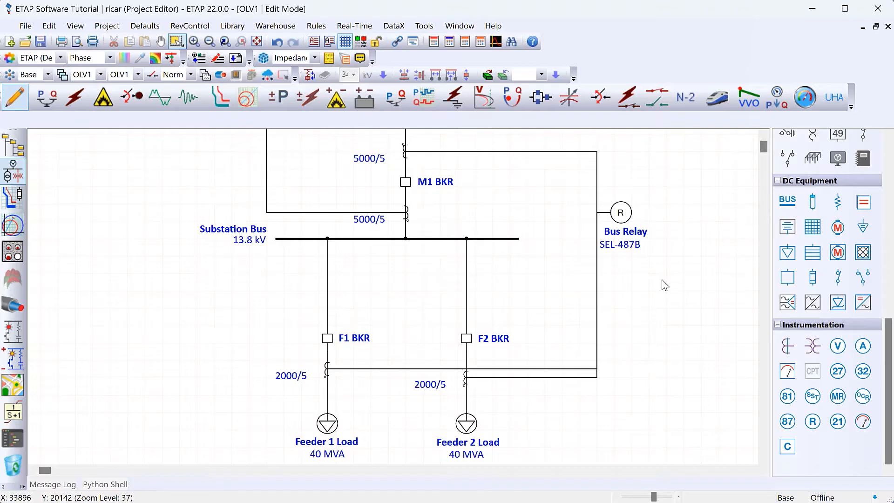
Step: Place a current transformer between Substation Bus and F1 BKR and another between Substation Bus and F2 BKR
{"action": "scroll", "coordinate": [664, 285], "scroll_direction": "down", "scroll_amount": 1}
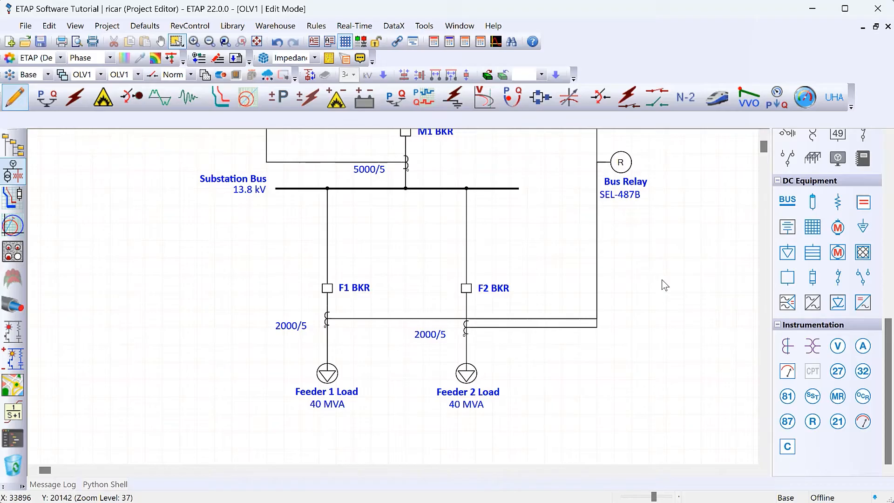
{"action": "left_click", "coordinate": [787, 346]}
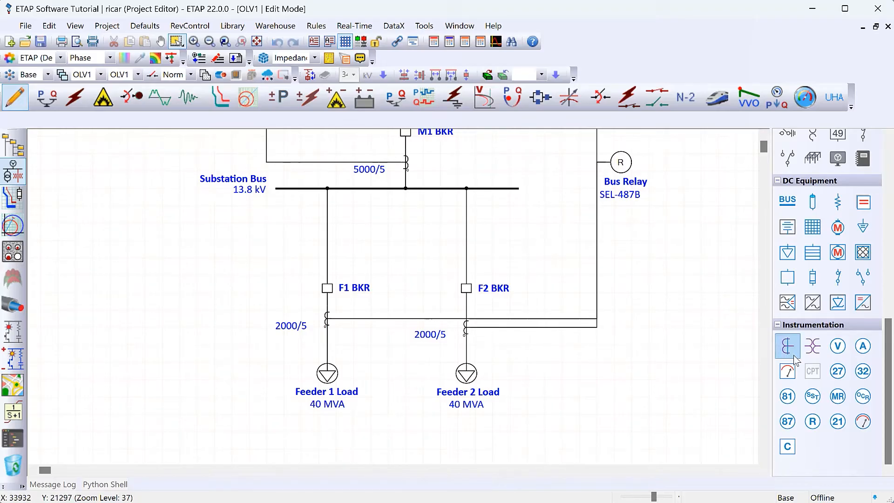
{"action": "left_click", "coordinate": [325, 240]}
{"action": "left_click", "coordinate": [328, 230]}
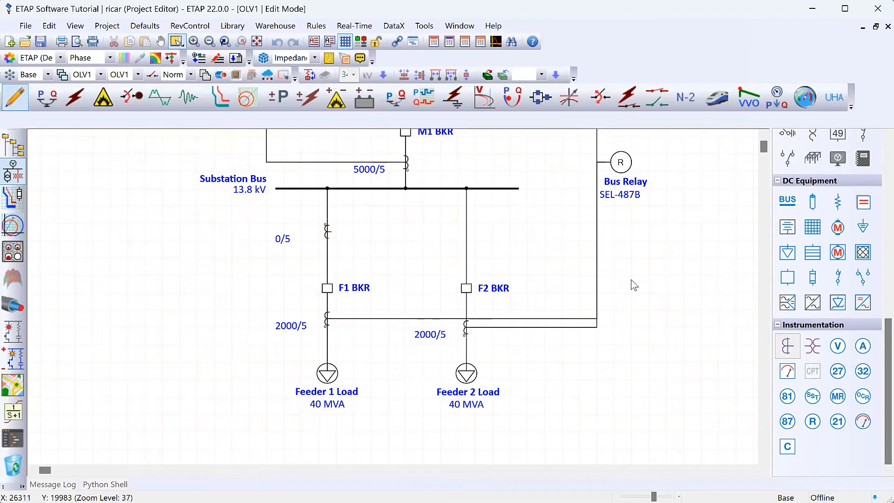
{"action": "left_click", "coordinate": [786, 346]}
{"action": "left_click", "coordinate": [466, 235]}
{"action": "left_click_drag", "start_coordinate": [466, 239], "coordinate": [465, 231]}
Step: Set the primary rating of the new CTs above F1 BKR and F2 BKR to 2000 A each
{"action": "double_click", "coordinate": [327, 230]}
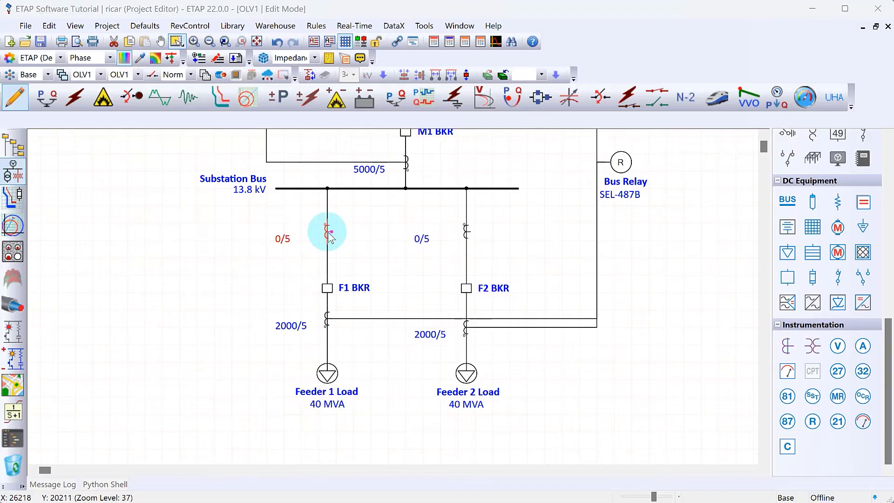
{"action": "left_click", "coordinate": [224, 74]}
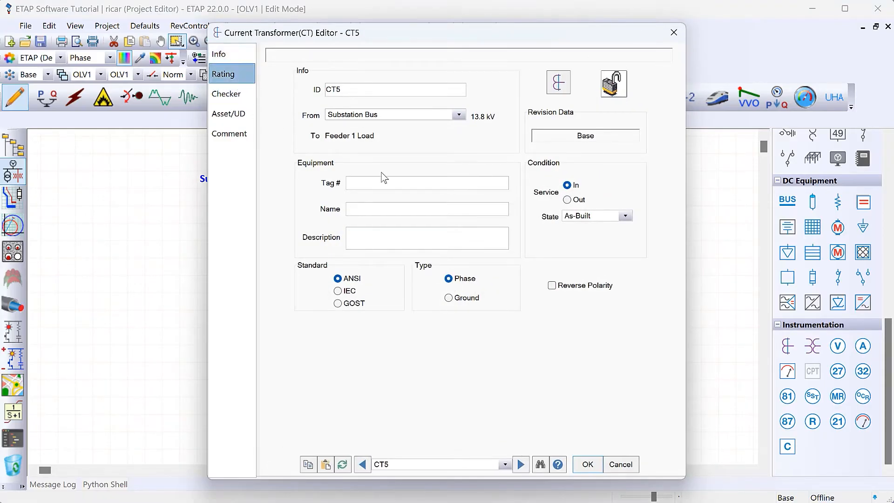
{"action": "type", "text": "2000"}
{"action": "key", "text": "Return"}
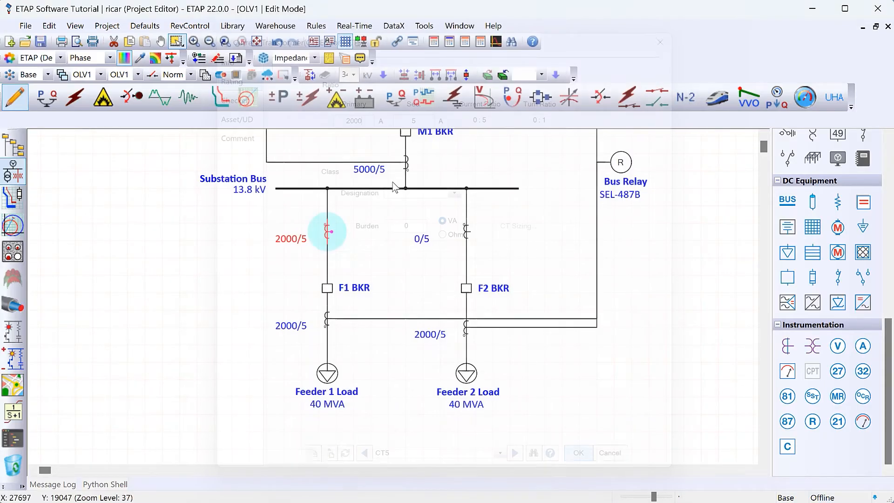
{"action": "double_click", "coordinate": [465, 230]}
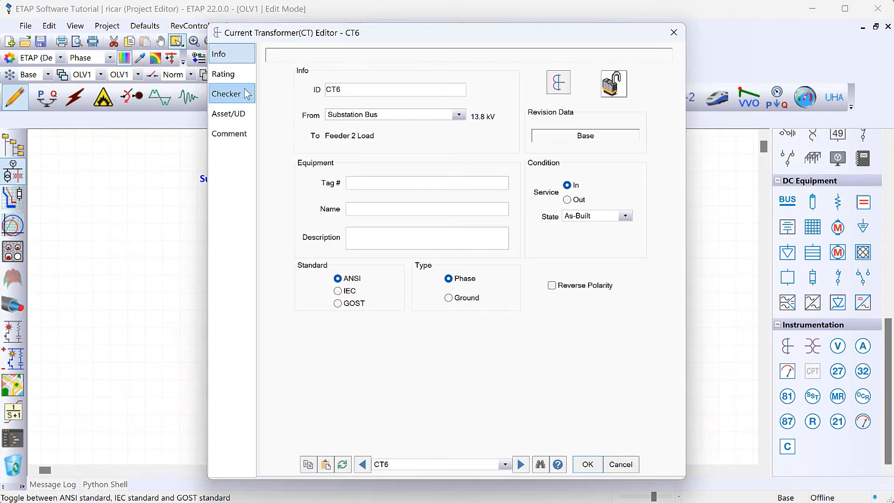
{"action": "left_click", "coordinate": [224, 74]}
{"action": "type", "text": "2000"}
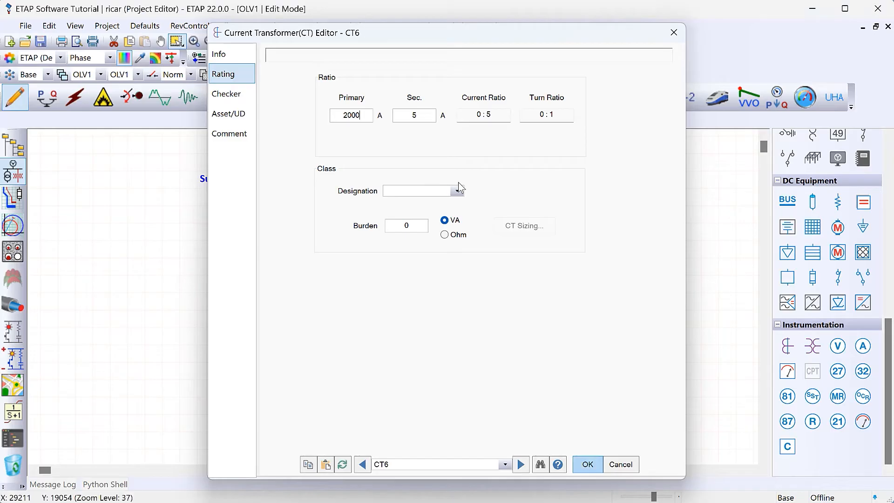
{"action": "key", "text": "Return"}
Step: Place a multi-function relay beside the Feeder 1 branch and connect it to the CT above F1 BKR
{"action": "left_click", "coordinate": [812, 421]}
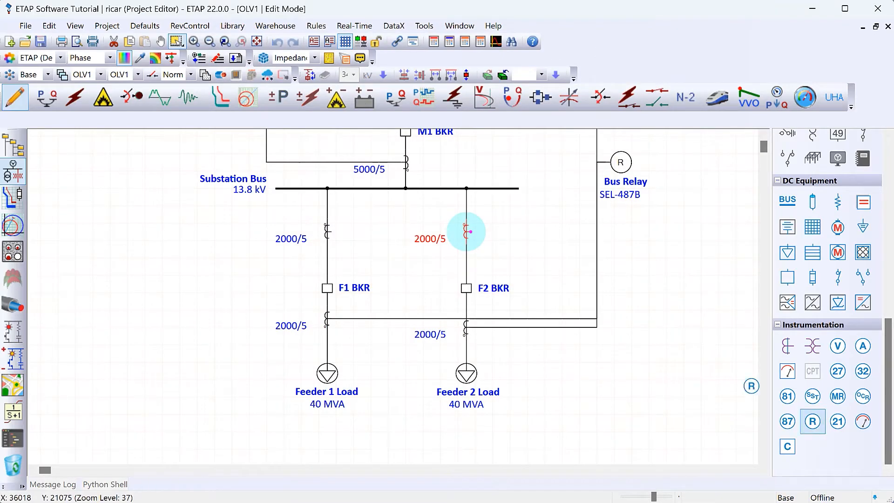
{"action": "left_click", "coordinate": [375, 239]}
{"action": "mouse_move", "coordinate": [331, 231]}
{"action": "left_mouse_down"}
{"action": "mouse_move", "coordinate": [362, 245]}
{"action": "mouse_move", "coordinate": [369, 231]}
{"action": "left_mouse_up"}
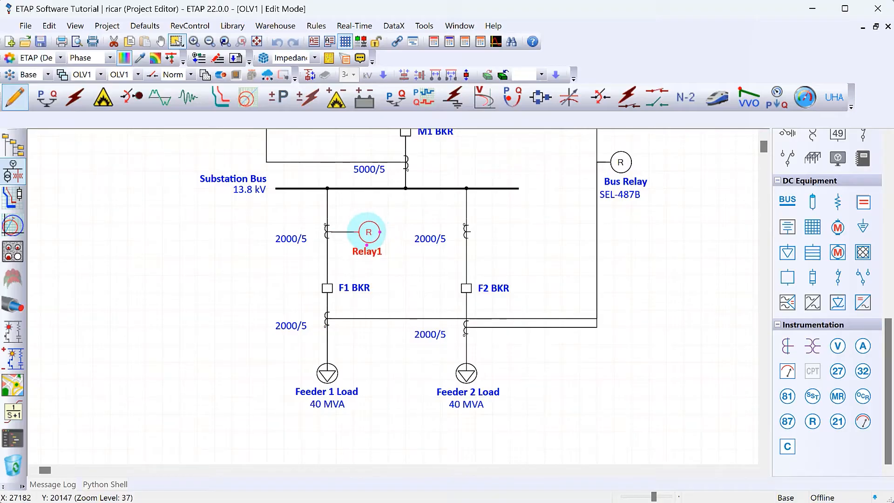
Step: Set the new relay's ID to Feeder 1 Relay and its display tag to SEL-751
{"action": "double_click", "coordinate": [369, 231]}
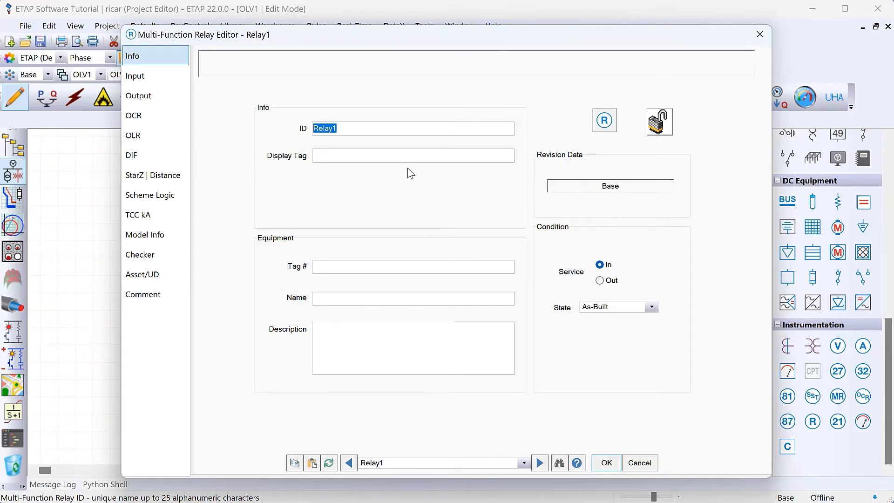
{"action": "type", "text": "Feeder 1 Relay"}
{"action": "key", "text": "Tab"}
{"action": "type", "text": "S"}
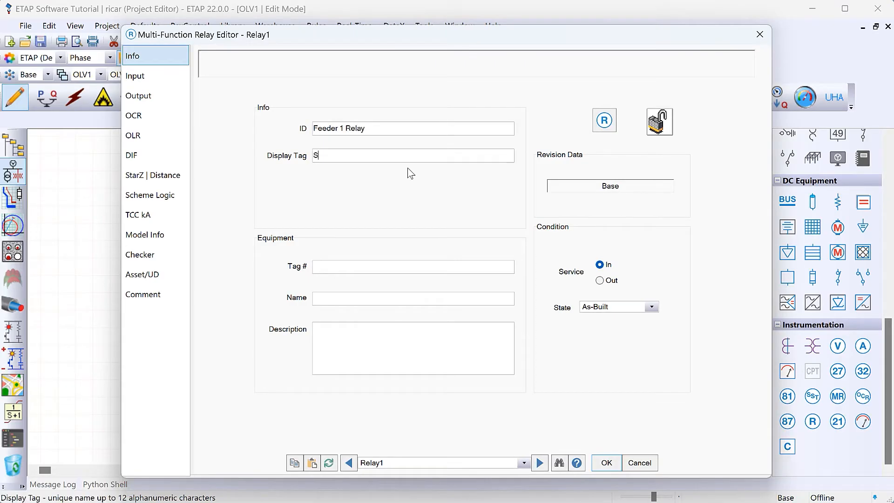
{"action": "type", "text": "EL-751"}
Step: Load the Schweitzer 751 model from the library for the Feeder 1 relay's overcurrent protection
{"action": "left_click", "coordinate": [155, 120]}
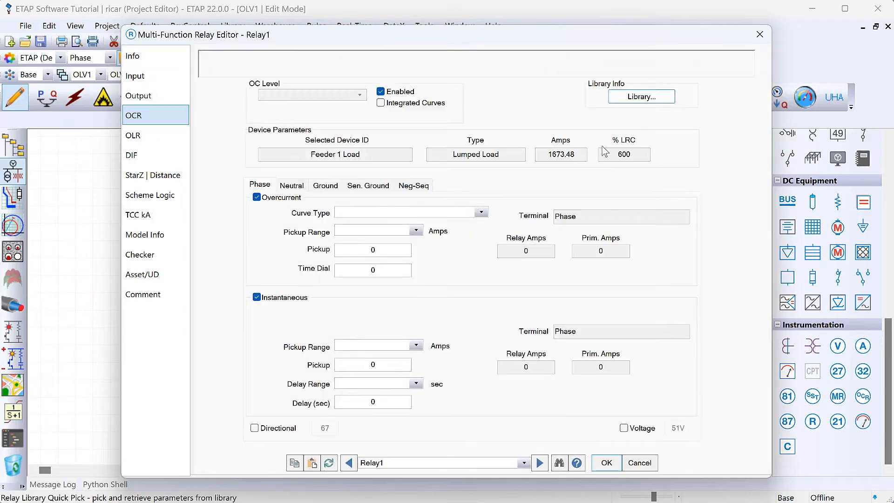
{"action": "left_click", "coordinate": [652, 99]}
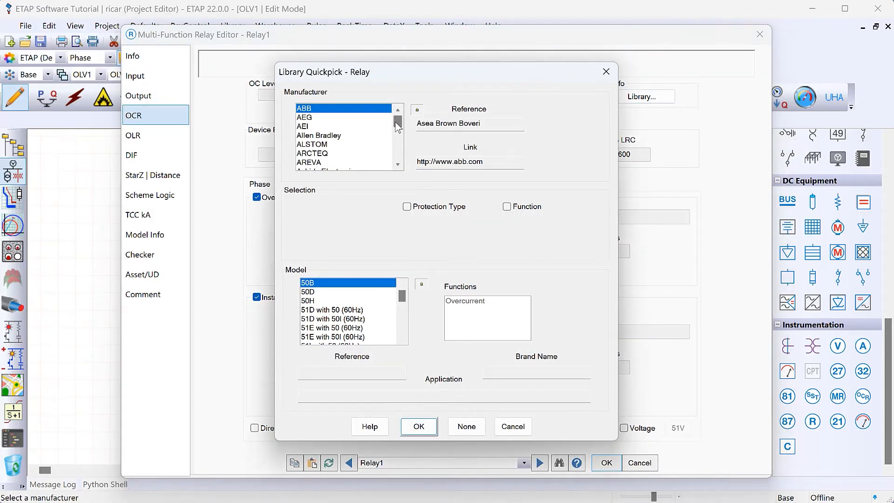
{"action": "scroll", "coordinate": [403, 139], "scroll_direction": "down", "scroll_amount": 2}
{"action": "scroll", "coordinate": [402, 137], "scroll_direction": "down", "scroll_amount": 10}
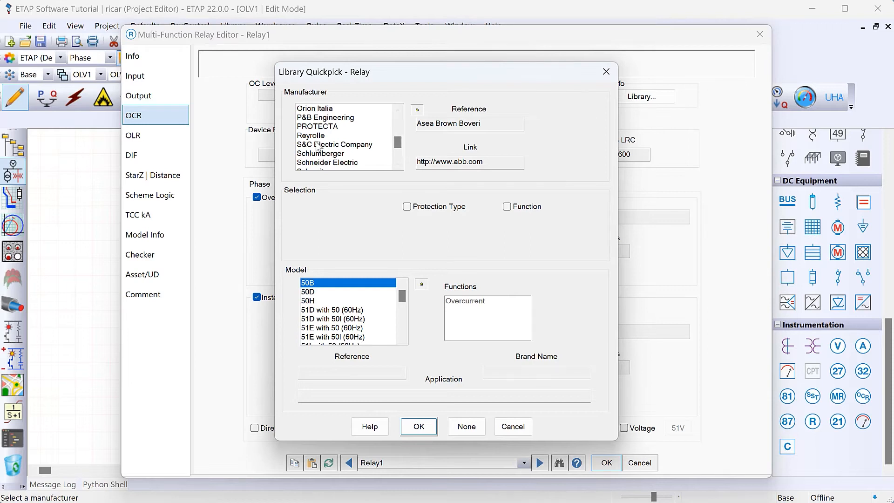
{"action": "scroll", "coordinate": [391, 165], "scroll_direction": "down", "scroll_amount": 1}
{"action": "left_click", "coordinate": [344, 154]}
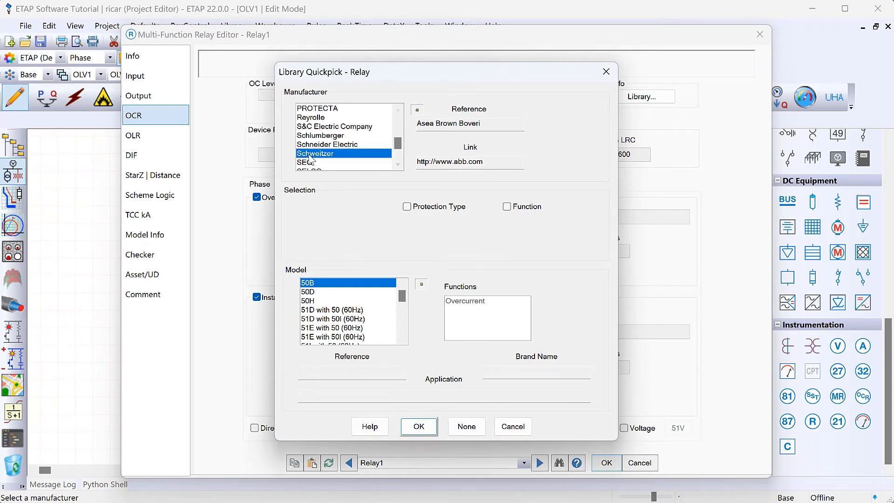
{"action": "left_click_drag", "start_coordinate": [402, 297], "coordinate": [406, 327]}
{"action": "left_click", "coordinate": [326, 282]}
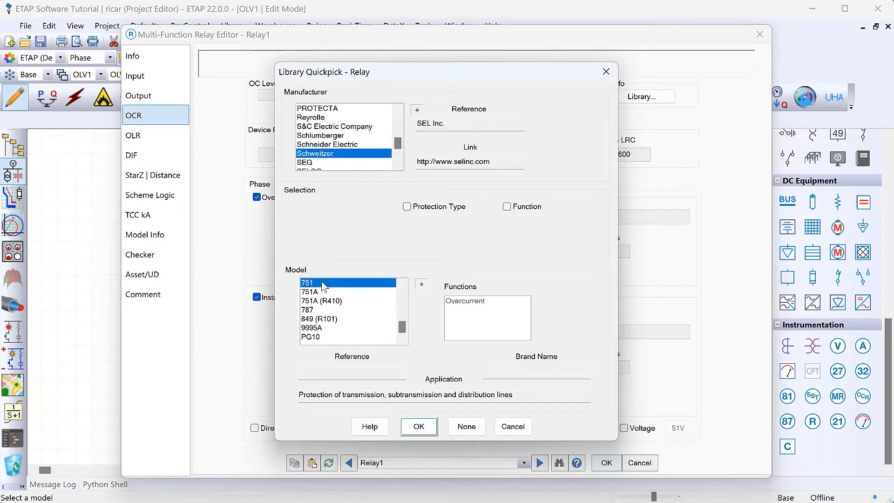
{"action": "left_click", "coordinate": [418, 425]}
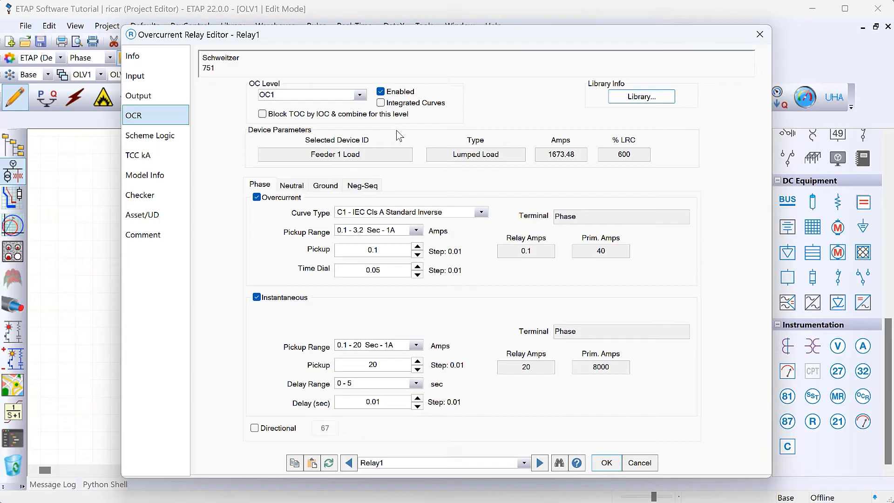
Step: Check the phase and ground CT inputs and the overcurrent settings of the Feeder 1 relay
{"action": "left_click", "coordinate": [135, 76]}
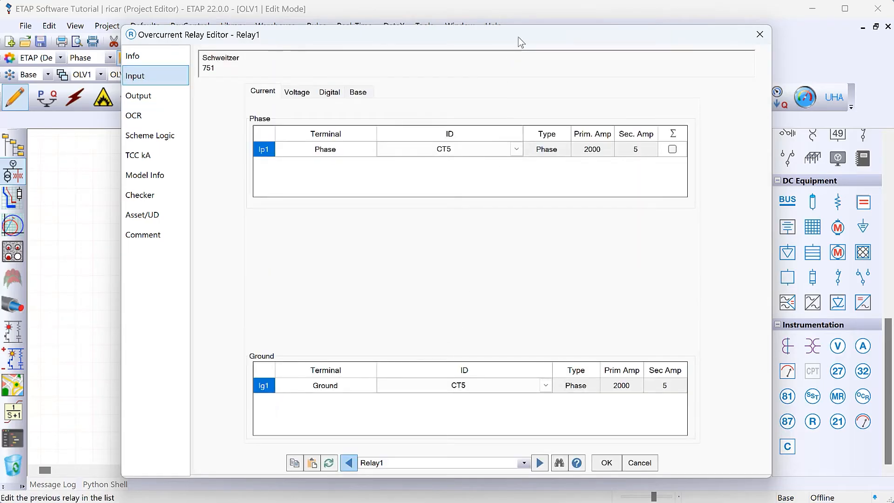
{"action": "left_click_drag", "start_coordinate": [523, 39], "coordinate": [513, 34]}
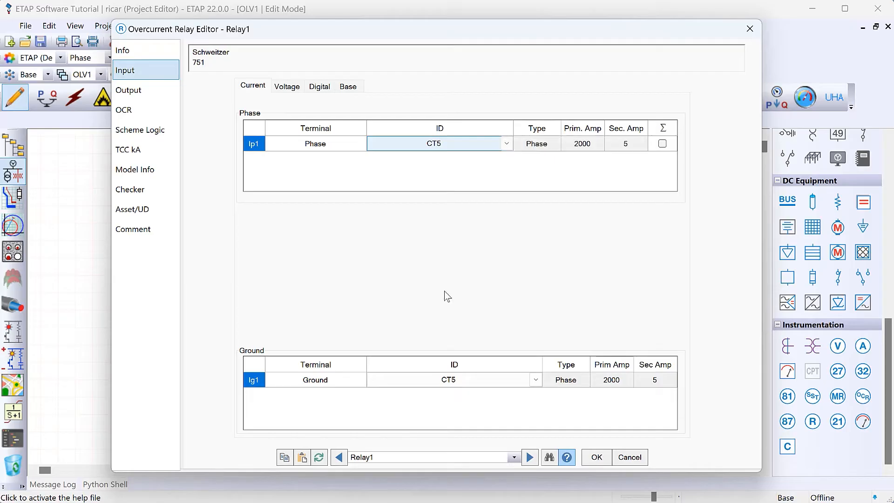
{"action": "left_click", "coordinate": [158, 106]}
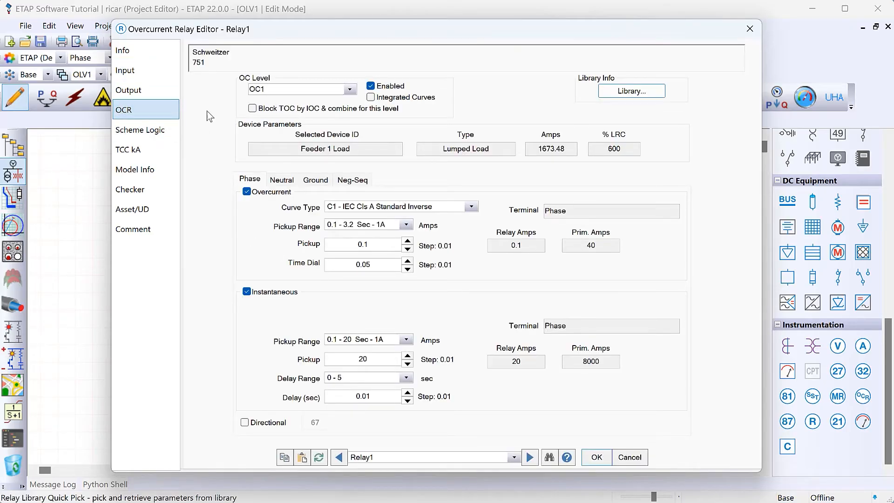
Step: Add output DO1 to the Feeder 1 relay with an interlock that opens the HVCB F1 BKR, and accept the settings
{"action": "left_click", "coordinate": [142, 92]}
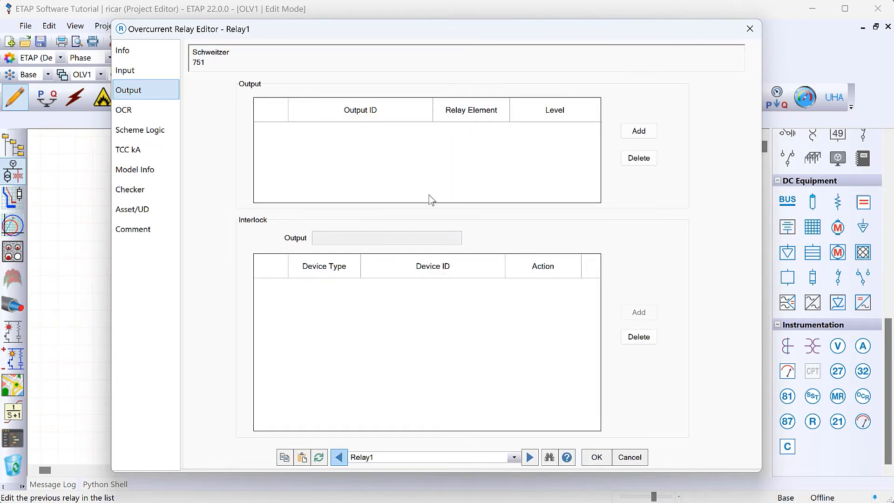
{"action": "left_click", "coordinate": [638, 131]}
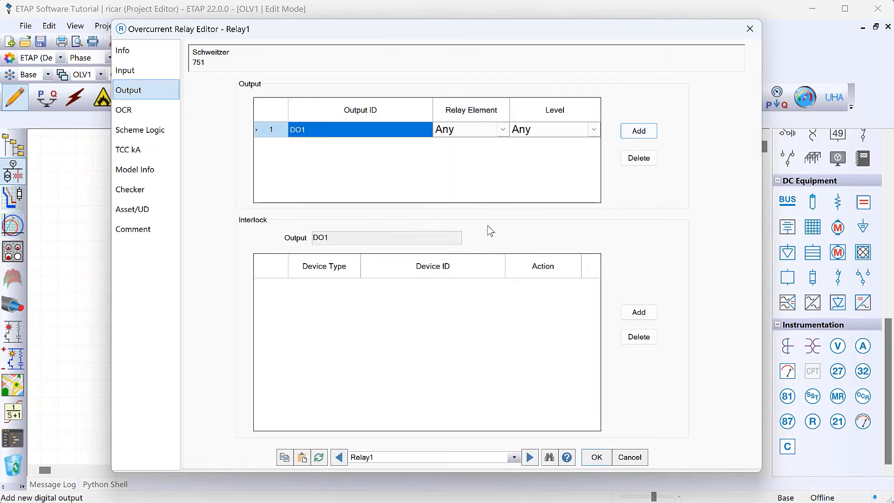
{"action": "left_click", "coordinate": [638, 312]}
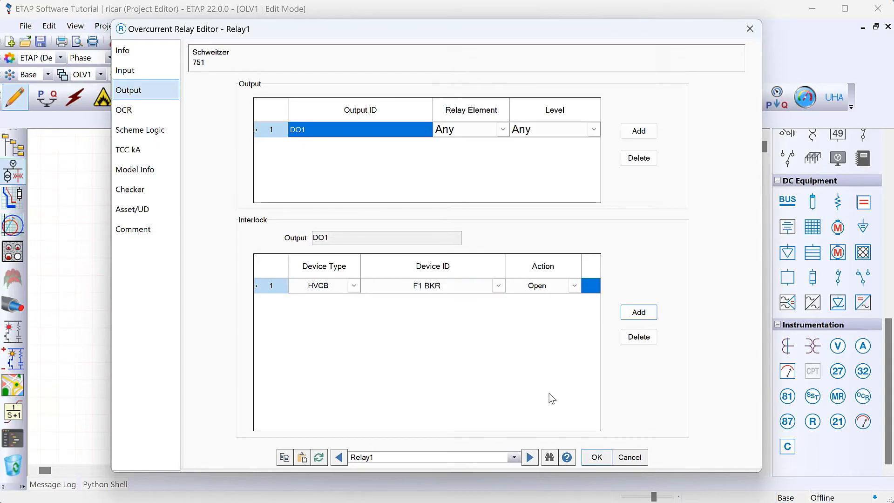
{"action": "left_click", "coordinate": [598, 459]}
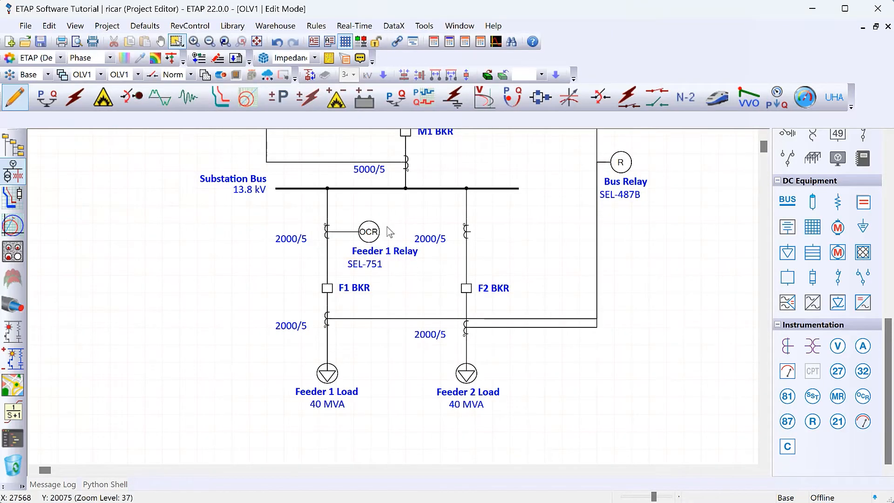
Step: Duplicate the Feeder 1 relay beside the Feeder 2 branch and connect the copy to the CT above F2 BKR
{"action": "key", "text": "ctrl+c"}
{"action": "key", "text": "ctrl+v"}
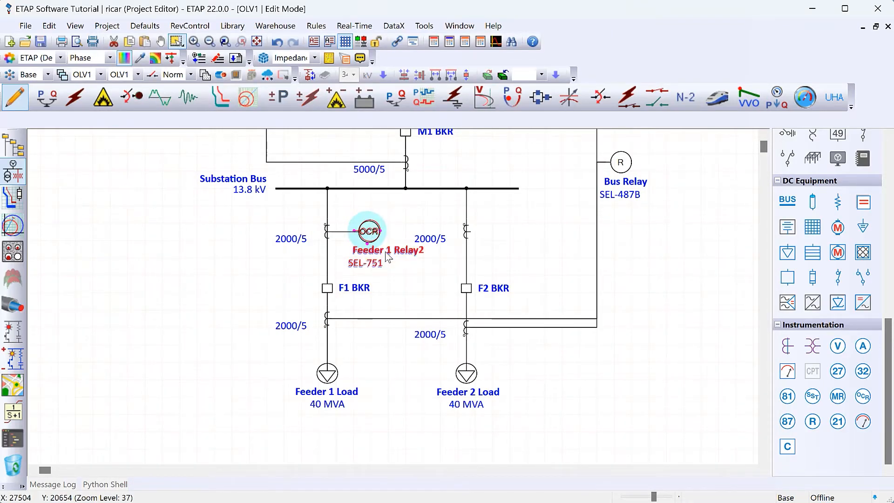
{"action": "left_click_drag", "start_coordinate": [367, 231], "coordinate": [515, 231]}
{"action": "left_click_drag", "start_coordinate": [401, 212], "coordinate": [369, 231]}
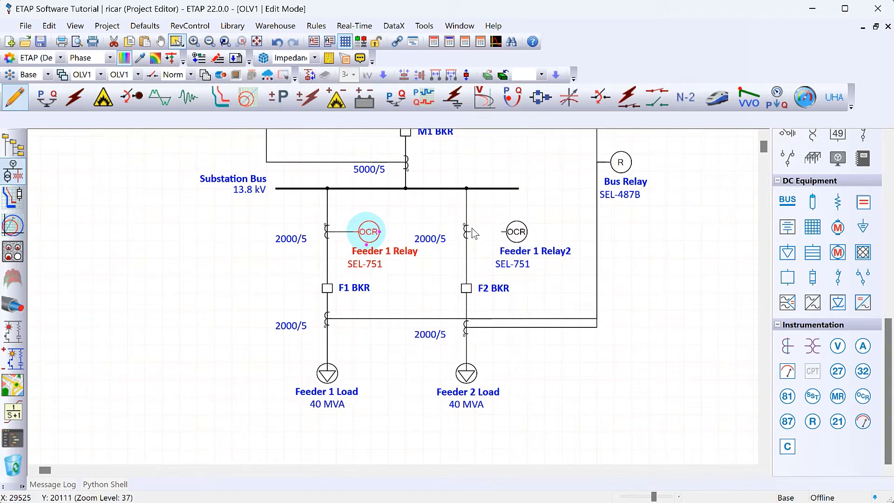
{"action": "left_click_drag", "start_coordinate": [469, 230], "coordinate": [516, 235]}
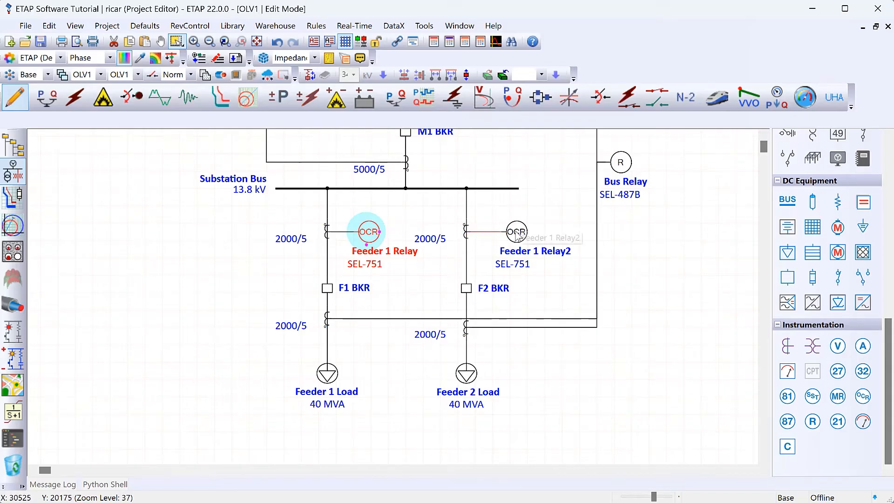
Step: Change the copied relay's ID to Feeder 2 Relay
{"action": "double_click", "coordinate": [517, 233]}
{"action": "left_click", "coordinate": [412, 128]}
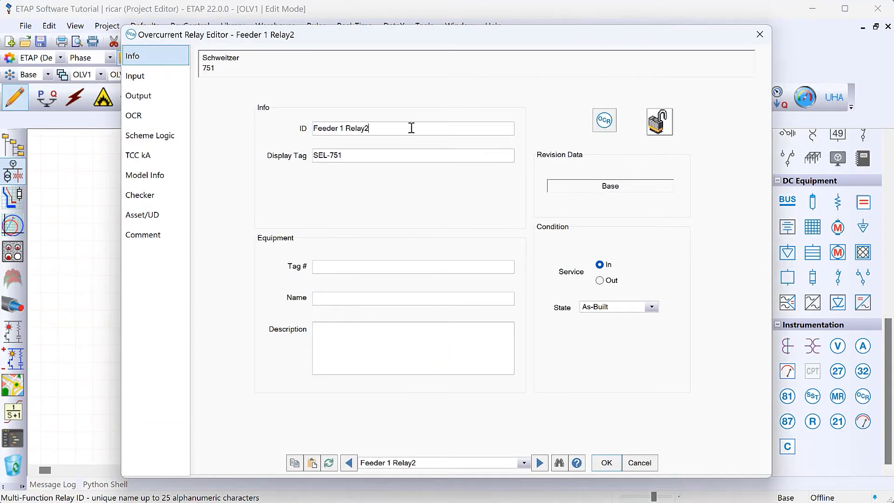
{"action": "key", "text": "BackSpace"}
{"action": "key", "text": "Left"}
{"action": "key", "text": "Left"}
{"action": "key", "text": "Left"}
{"action": "key", "text": "Left"}
{"action": "key", "text": "Left"}
{"action": "key", "text": "Left"}
Step: Check the Feeder 2 relay's CT inputs and overcurrent settings, and add a DO1 interlock that opens the HVCB F2 BKR
{"action": "left_click", "coordinate": [158, 77]}
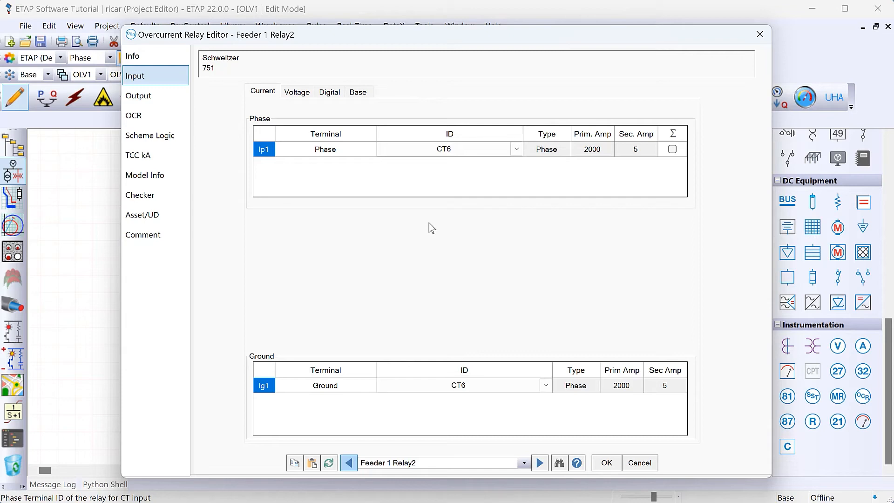
{"action": "left_click", "coordinate": [512, 148]}
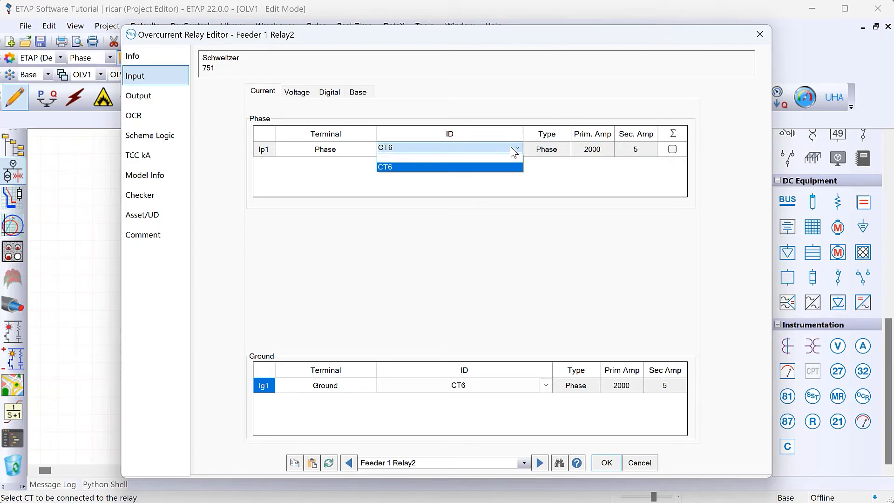
{"action": "left_click", "coordinate": [179, 100]}
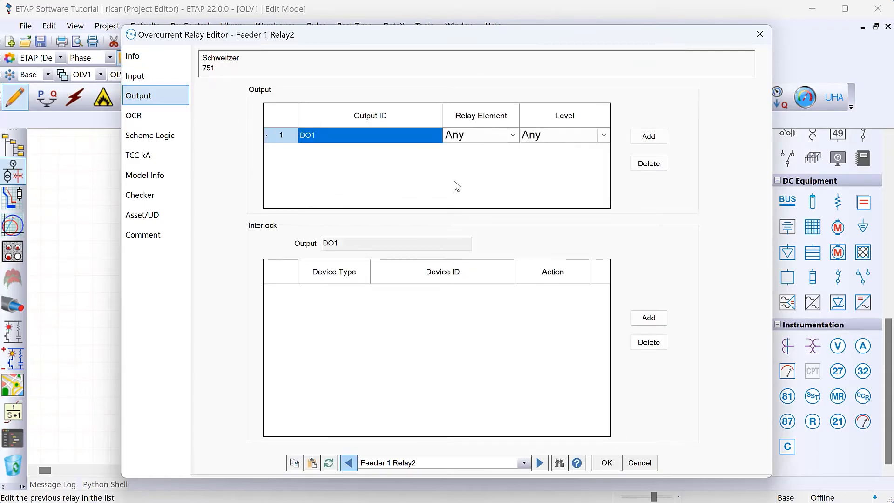
{"action": "left_click", "coordinate": [648, 317]}
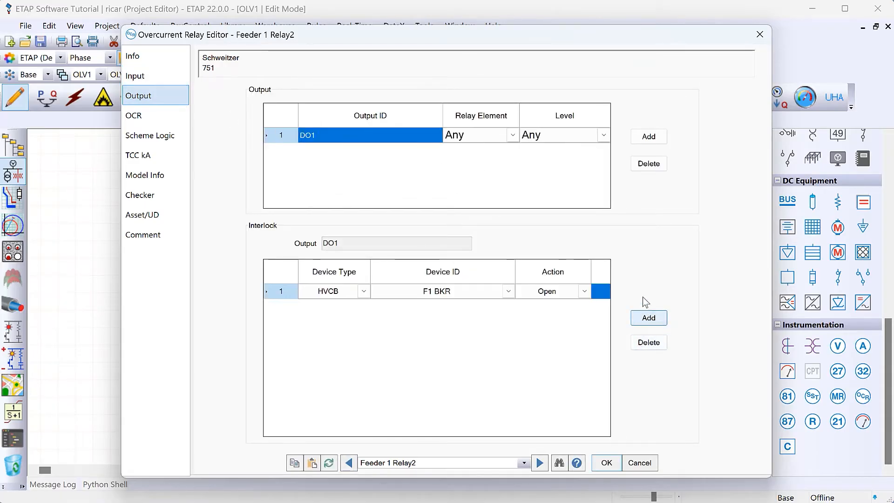
{"action": "left_click", "coordinate": [511, 292]}
{"action": "left_click", "coordinate": [510, 292]}
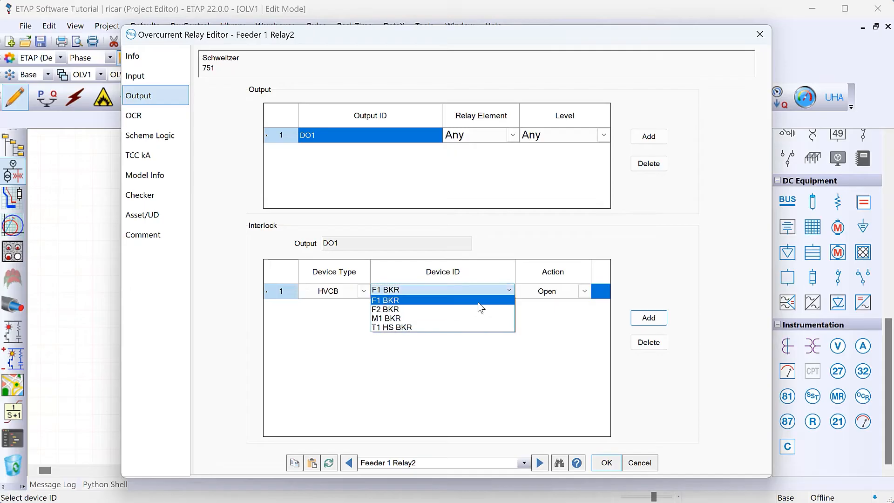
{"action": "left_click", "coordinate": [479, 311]}
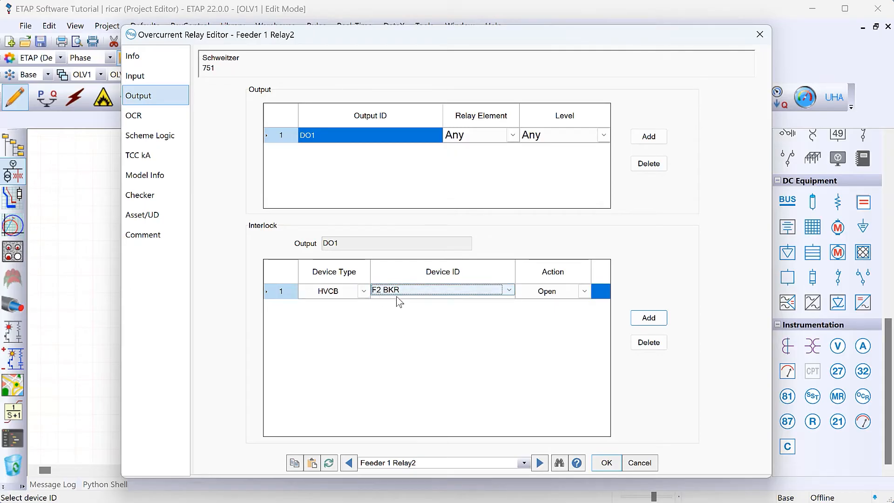
{"action": "left_click", "coordinate": [160, 124]}
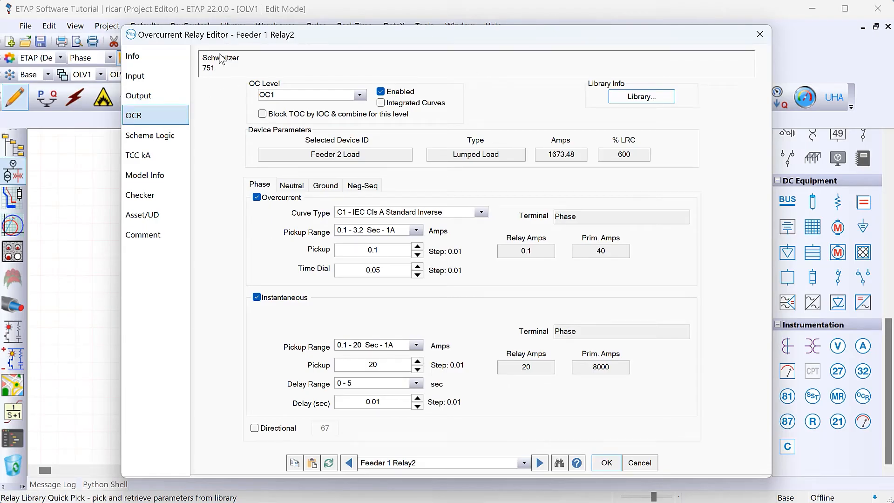
{"action": "left_click", "coordinate": [606, 462]}
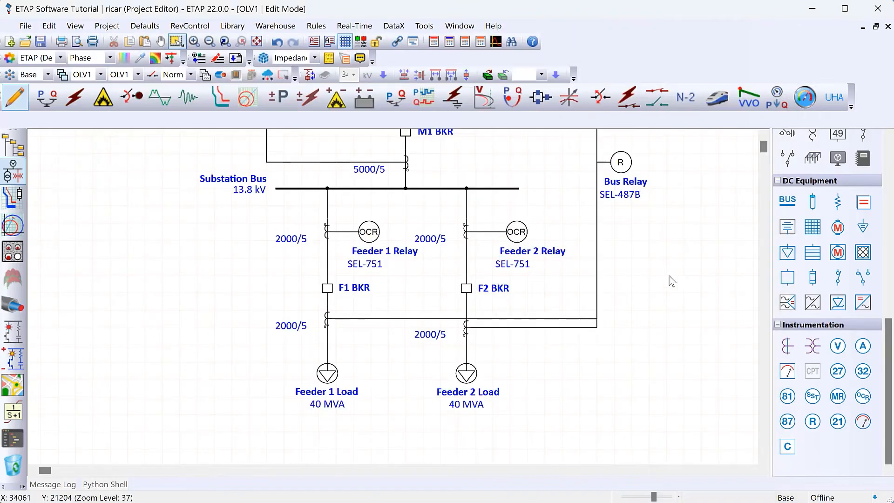
Step: Look over the relays on the one-line diagram and switch it to Star - Protection & Coordination mode
{"action": "scroll", "coordinate": [671, 280], "scroll_direction": "down", "scroll_amount": 1}
{"action": "scroll", "coordinate": [671, 280], "scroll_direction": "down", "scroll_amount": 1}
{"action": "scroll", "coordinate": [672, 280], "scroll_direction": "up", "scroll_amount": 5}
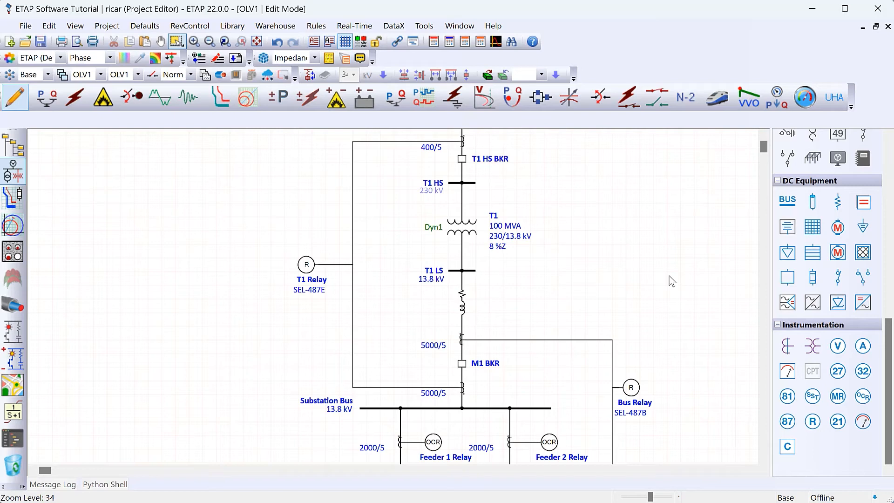
{"action": "scroll", "coordinate": [671, 280], "scroll_direction": "down", "scroll_amount": 2}
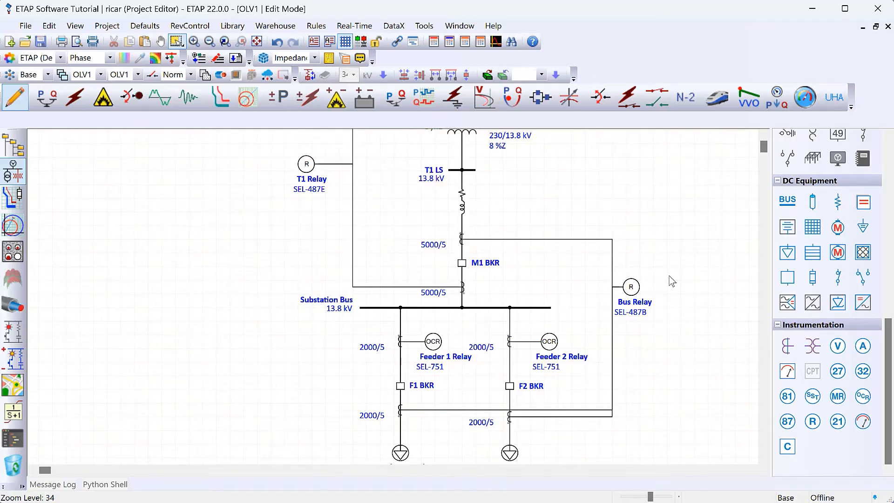
{"action": "scroll", "coordinate": [671, 281], "scroll_direction": "up", "scroll_amount": 3}
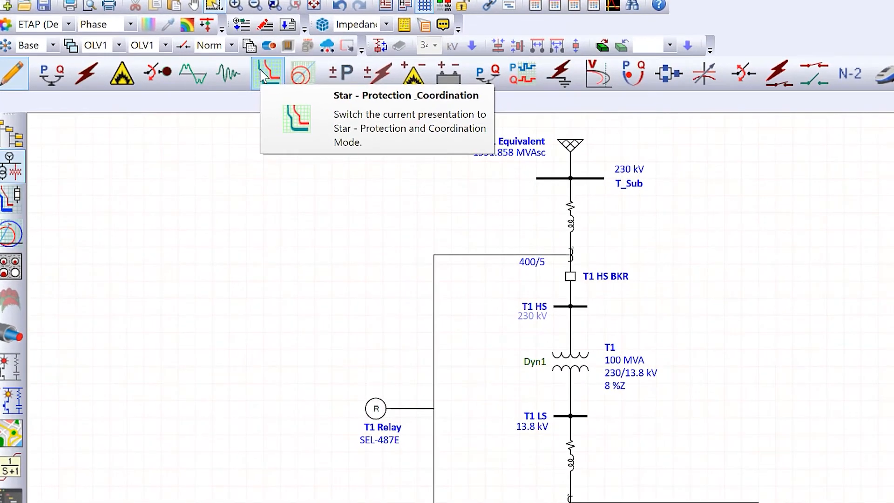
{"action": "left_click", "coordinate": [263, 75]}
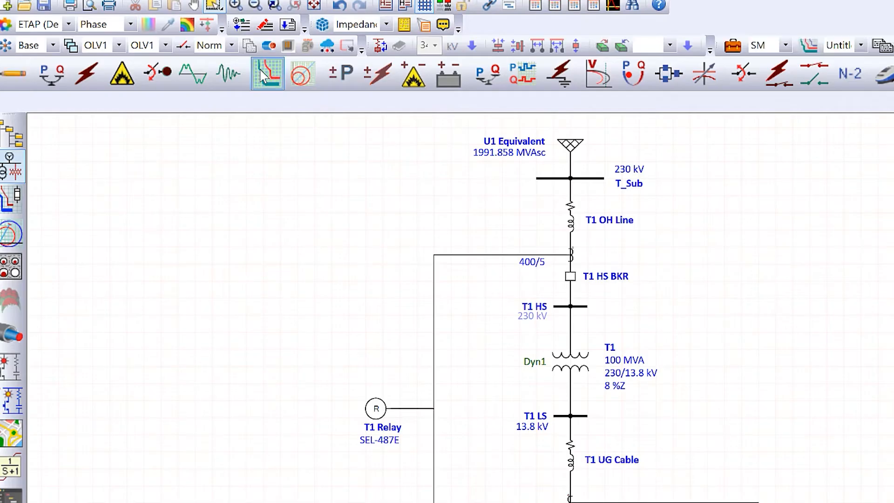
{"action": "left_click_drag", "start_coordinate": [484, 135], "coordinate": [596, 467]}
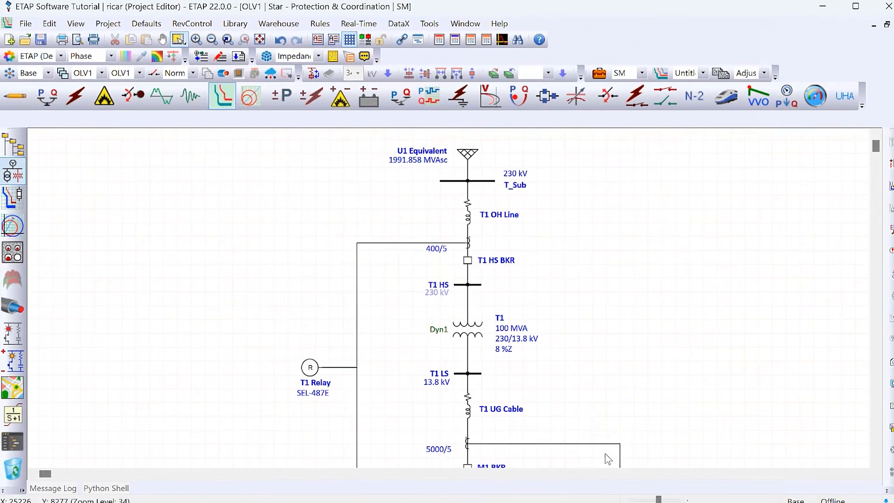
{"action": "scroll", "coordinate": [605, 442], "scroll_direction": "down", "scroll_amount": 5}
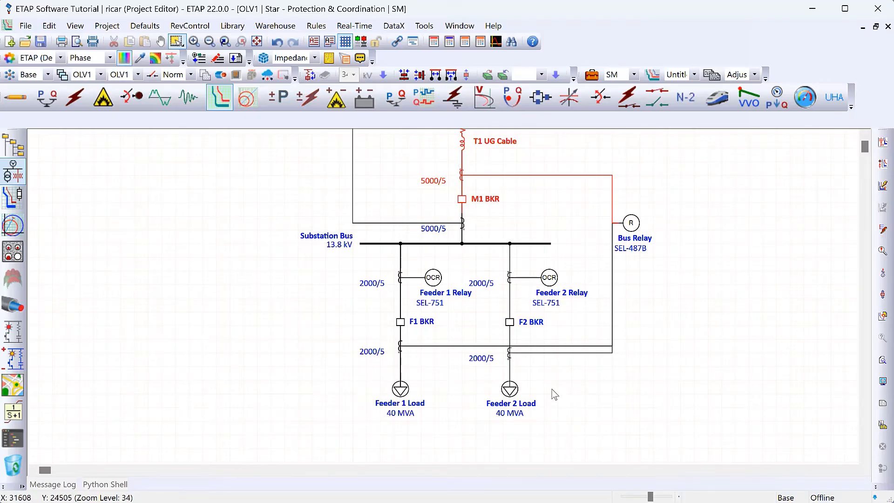
{"action": "left_click_drag", "start_coordinate": [343, 216], "coordinate": [586, 423]}
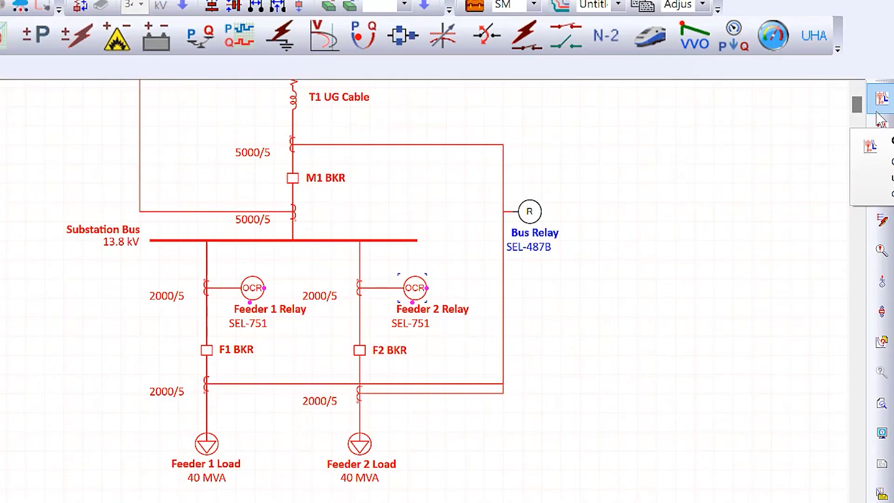
{"action": "left_click", "coordinate": [634, 181]}
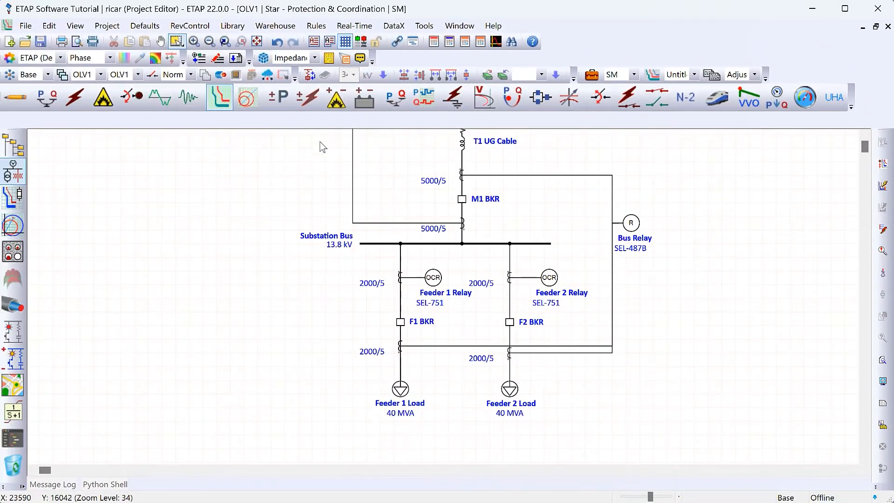
Step: Open the High Side TCC view and examine its T1 and cable curves and the one-line path down to the Feeder 1 load
{"action": "left_click", "coordinate": [459, 25]}
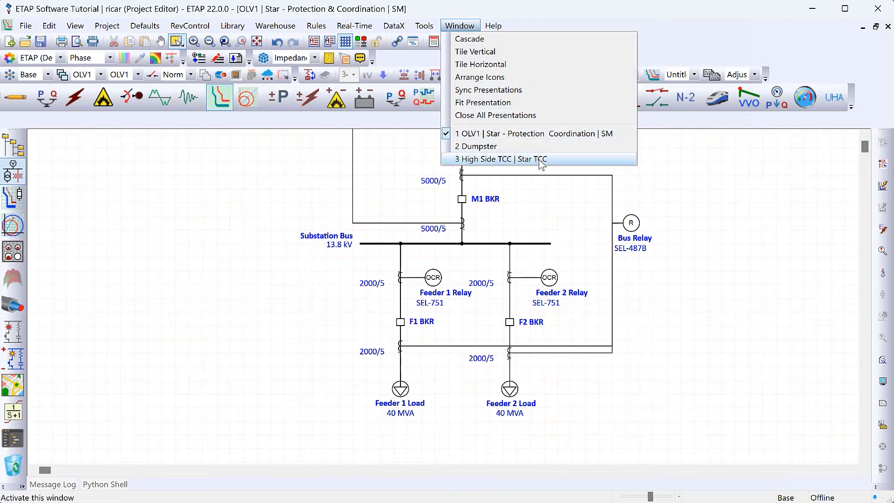
{"action": "left_click", "coordinate": [556, 160]}
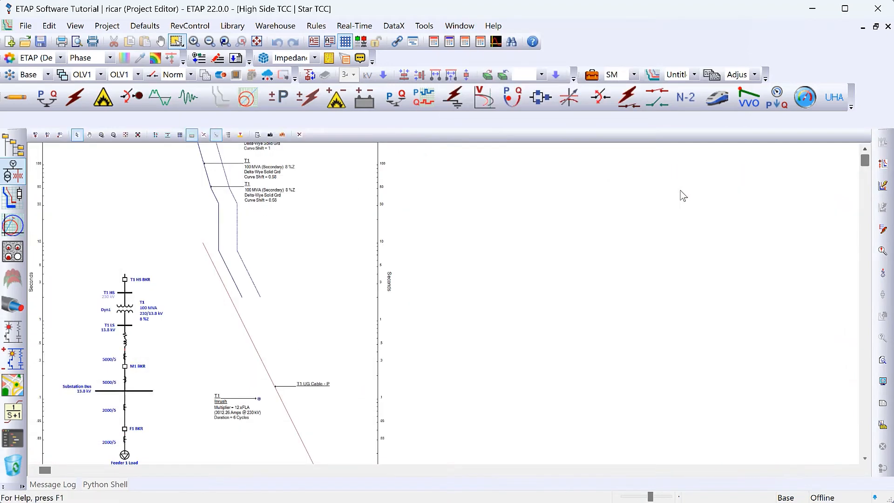
{"action": "scroll", "coordinate": [329, 299], "scroll_direction": "down", "scroll_amount": 2}
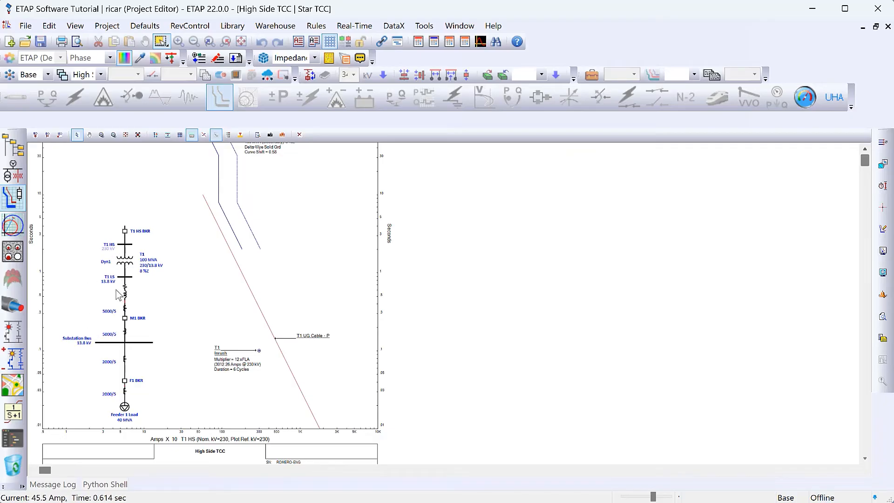
{"action": "scroll", "coordinate": [118, 294], "scroll_direction": "up", "scroll_amount": 2}
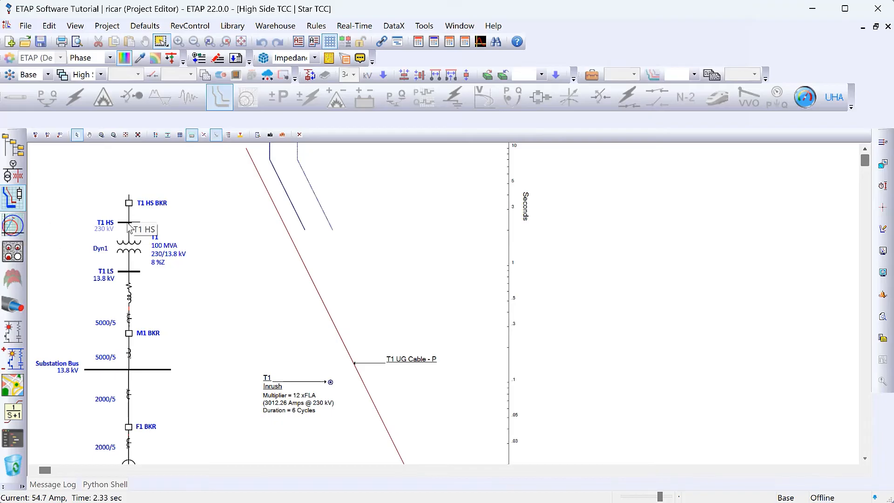
{"action": "scroll", "coordinate": [129, 226], "scroll_direction": "down", "scroll_amount": 3}
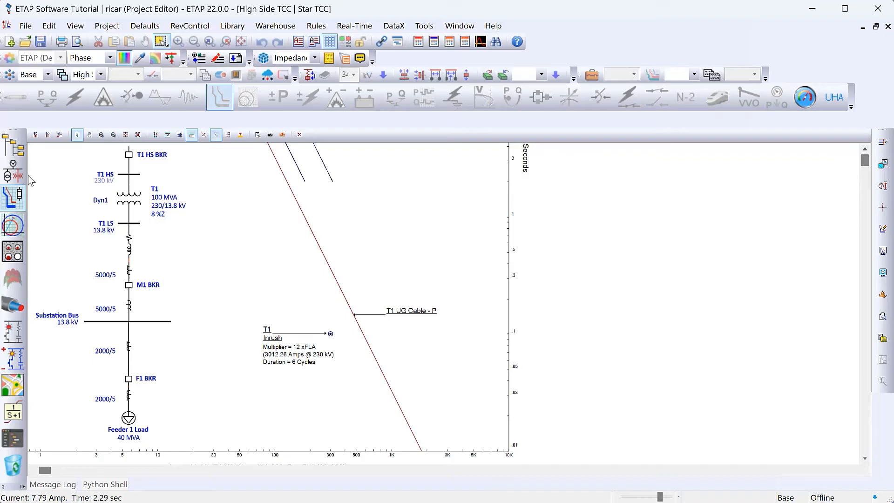
Step: Return to the OLV1 one-line diagram and review the T1 relay, bus relay and feeder relays along the protection path
{"action": "left_click", "coordinate": [13, 173]}
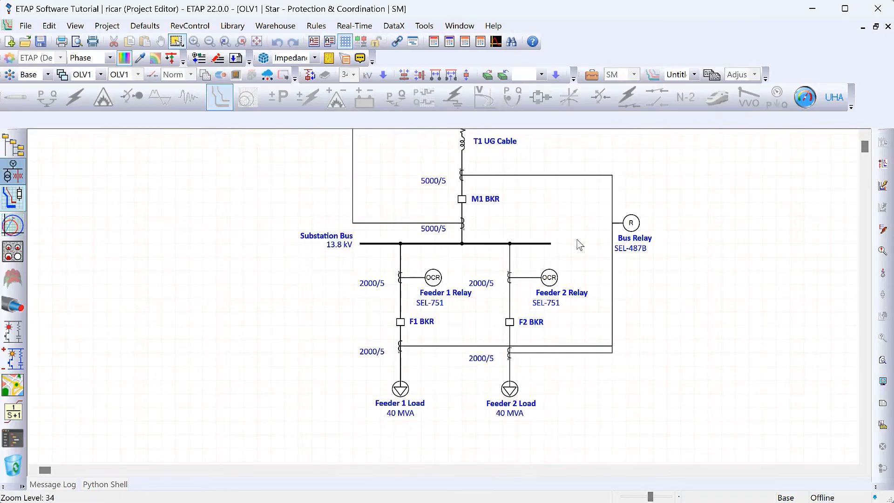
{"action": "scroll", "coordinate": [578, 244], "scroll_direction": "up", "scroll_amount": 10}
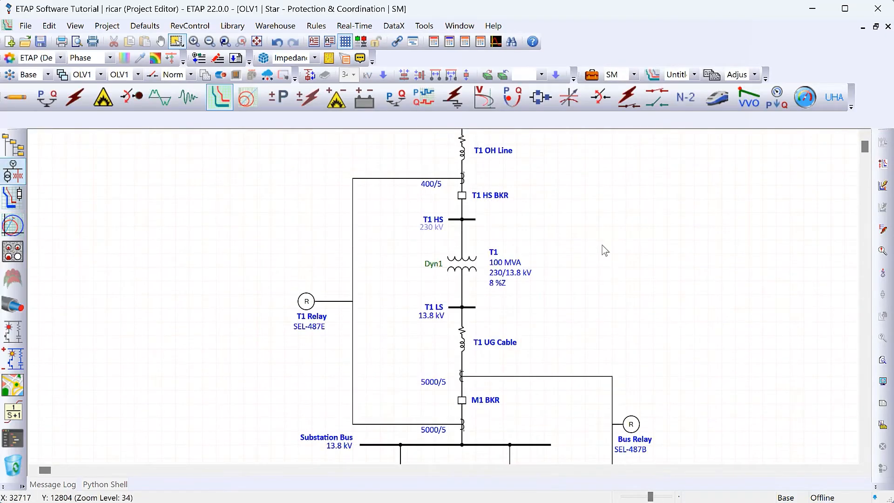
{"action": "left_click", "coordinate": [311, 302]}
{"action": "scroll", "coordinate": [656, 306], "scroll_direction": "down", "scroll_amount": 3}
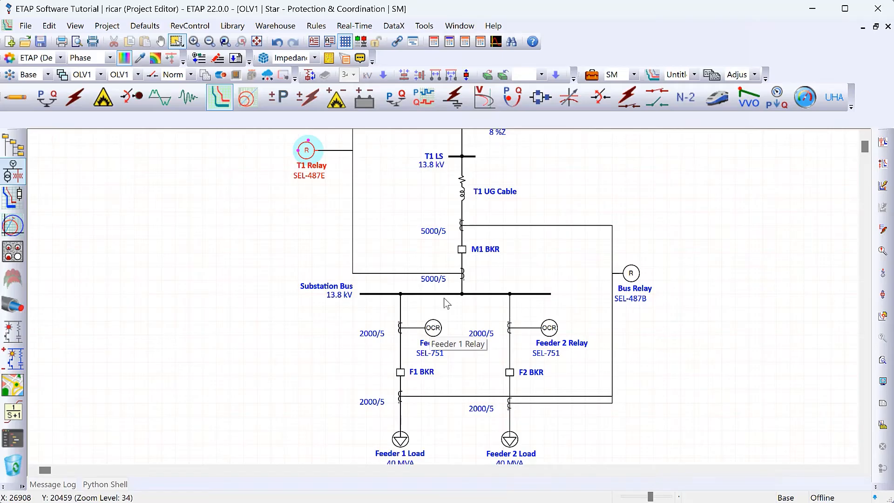
{"action": "scroll", "coordinate": [445, 302], "scroll_direction": "up", "scroll_amount": 4}
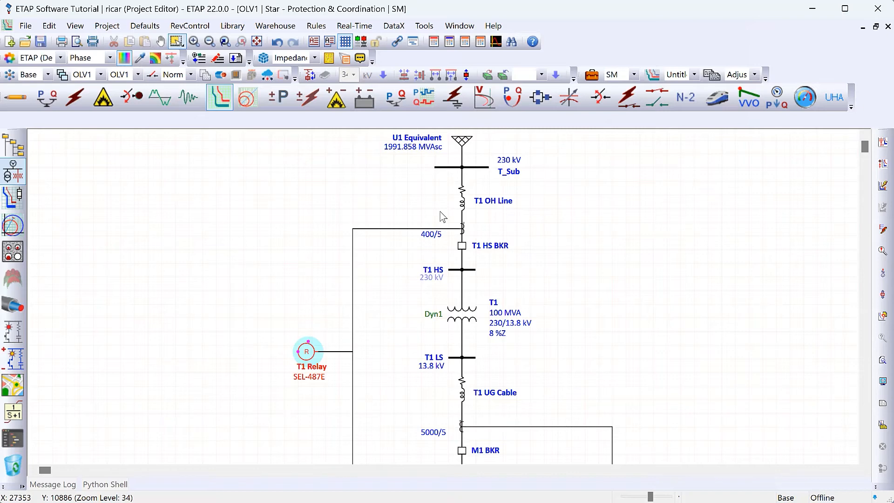
{"action": "scroll", "coordinate": [442, 216], "scroll_direction": "down", "scroll_amount": 5}
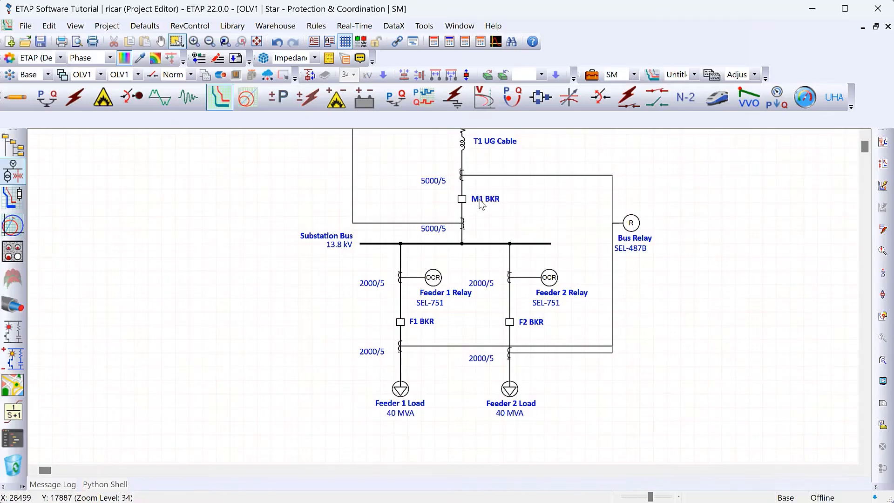
{"action": "scroll", "coordinate": [307, 200], "scroll_direction": "up", "scroll_amount": 4}
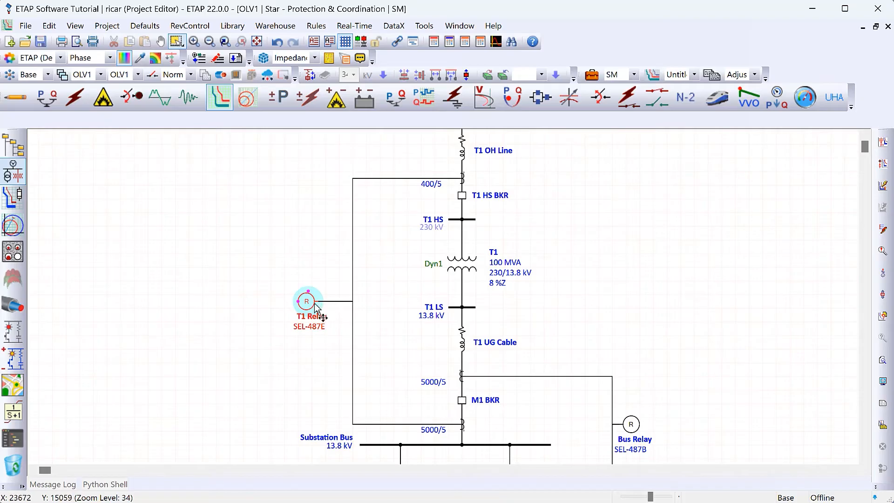
Step: Select the T1 Relay and Feeder 1 Relay on the OLV1 one-line diagram and append them to the High Side TCC Star view
{"action": "scroll", "coordinate": [326, 298], "scroll_direction": "down", "scroll_amount": 5}
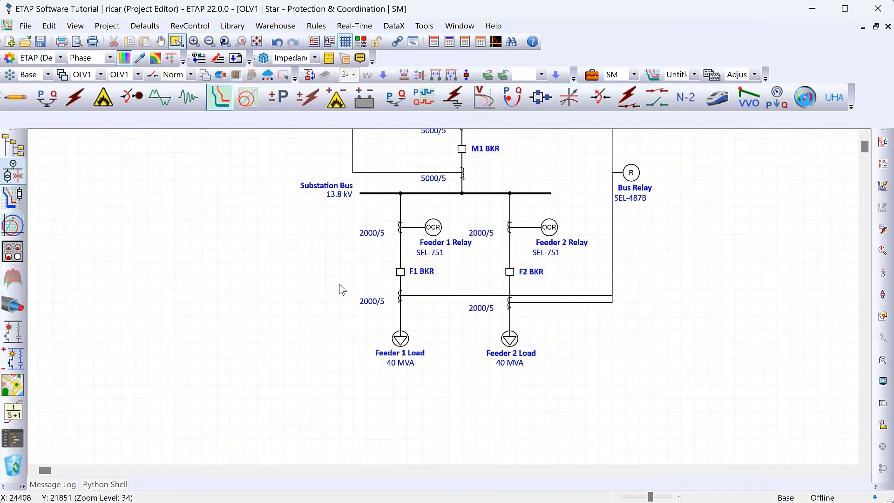
{"action": "left_click", "coordinate": [434, 229]}
{"action": "scroll", "coordinate": [493, 269], "scroll_direction": "up", "scroll_amount": 2}
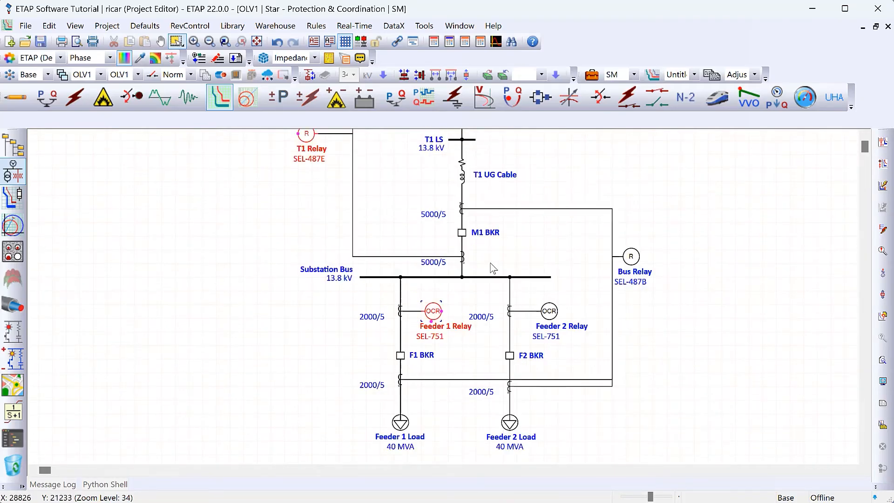
{"action": "scroll", "coordinate": [493, 269], "scroll_direction": "up", "scroll_amount": 2}
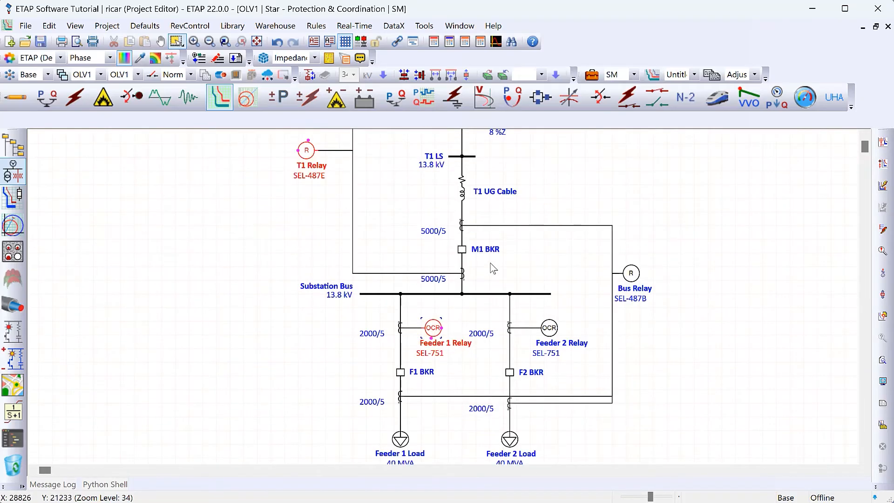
{"action": "left_click", "coordinate": [881, 165]}
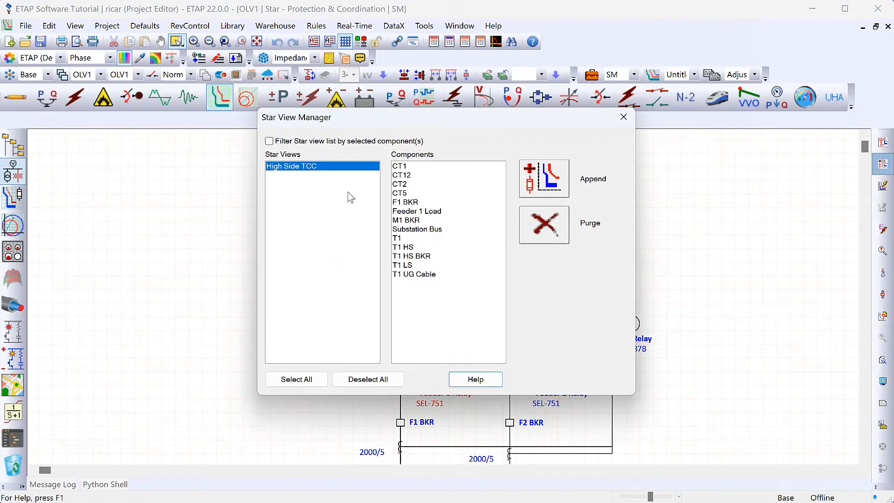
{"action": "left_click", "coordinate": [558, 184]}
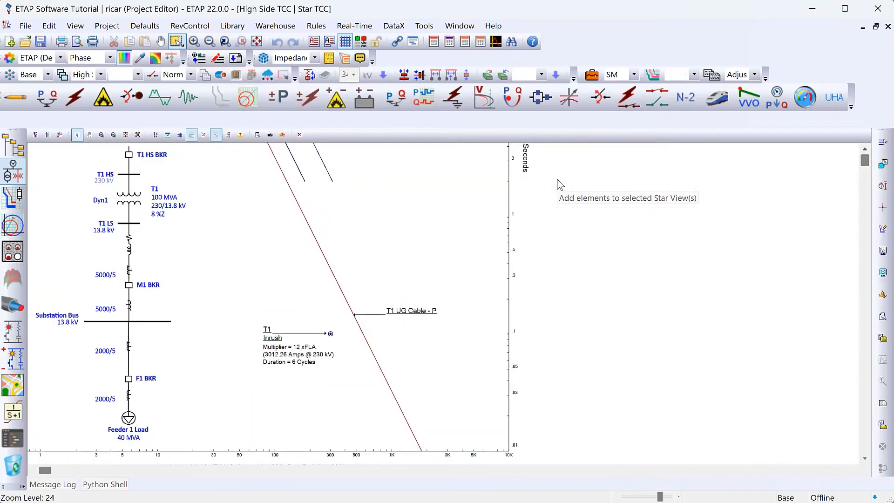
Step: Ungroup the appended relays, placing Feeder 1 Relay beside the CT above F1 BKR and T1 Relay to the left of T1 HS BKR
{"action": "scroll", "coordinate": [189, 318], "scroll_direction": "up", "scroll_amount": 2}
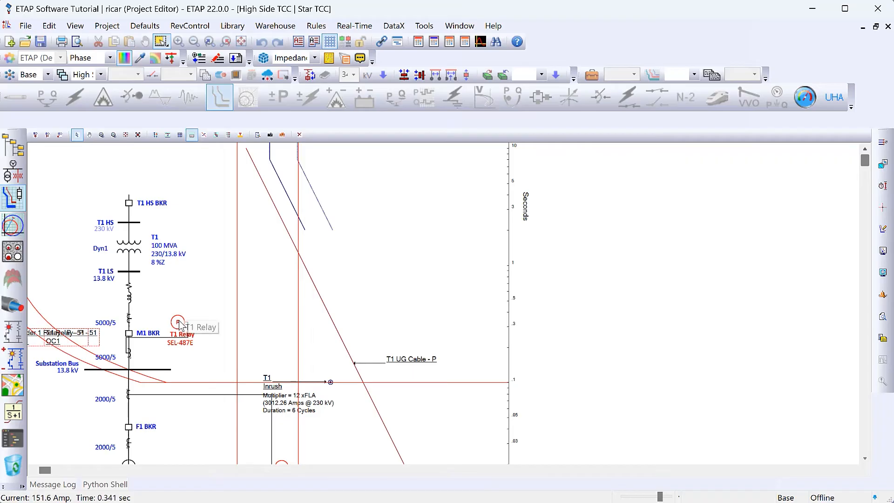
{"action": "scroll", "coordinate": [179, 321], "scroll_direction": "down", "scroll_amount": 2}
{"action": "left_click_drag", "start_coordinate": [179, 312], "coordinate": [252, 284]}
{"action": "left_click", "coordinate": [400, 256]}
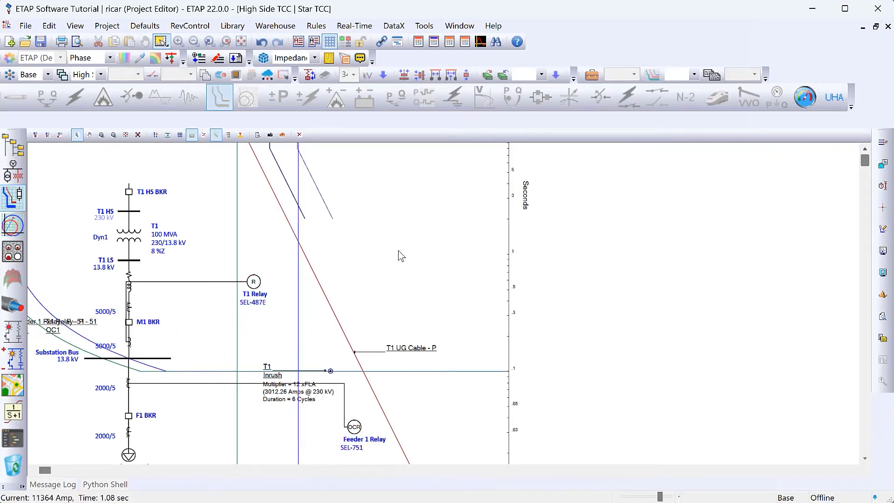
{"action": "left_click", "coordinate": [353, 426]}
{"action": "left_click_drag", "start_coordinate": [354, 427], "coordinate": [354, 388]}
{"action": "right_click", "coordinate": [354, 389]}
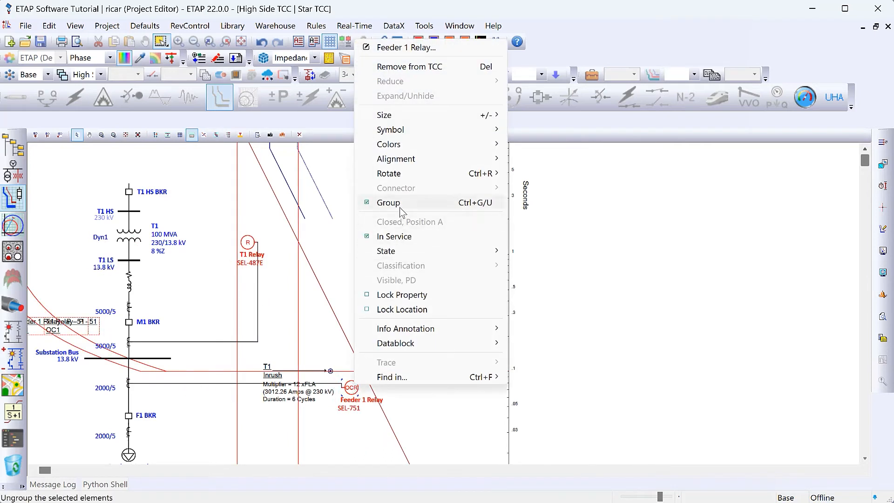
{"action": "left_click", "coordinate": [433, 202]}
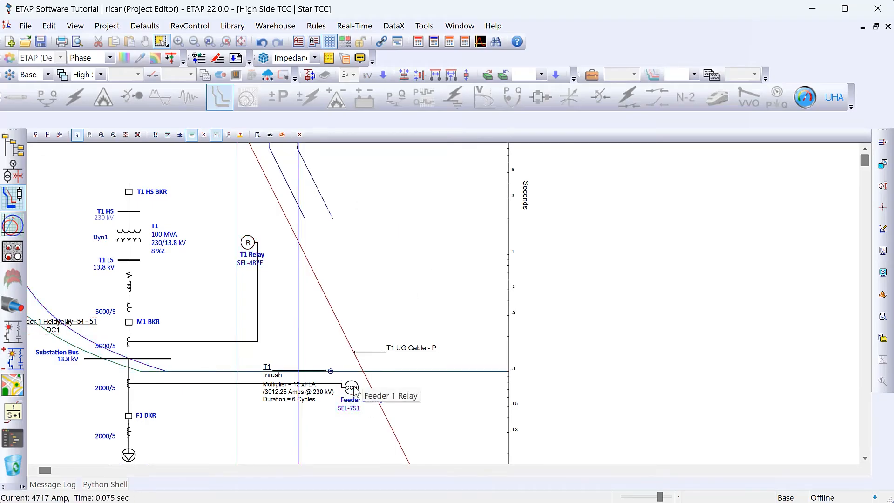
{"action": "left_click_drag", "start_coordinate": [351, 387], "coordinate": [165, 383]}
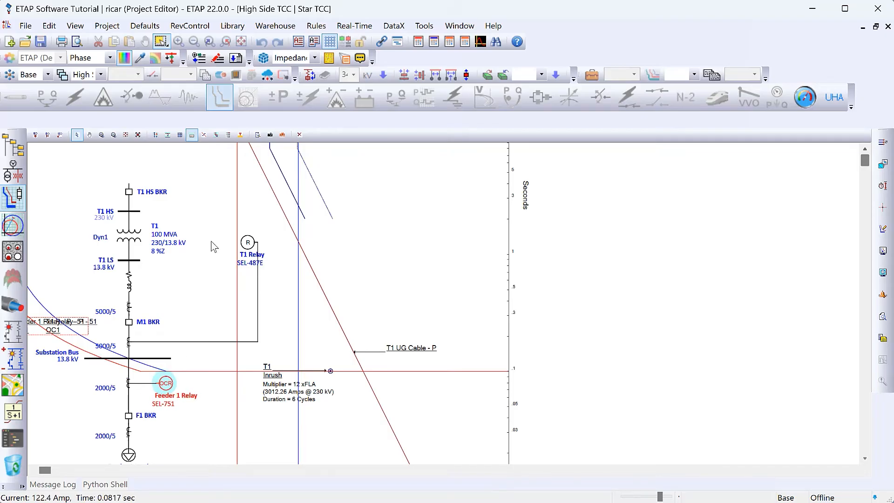
{"action": "left_click_drag", "start_coordinate": [247, 242], "coordinate": [54, 184]}
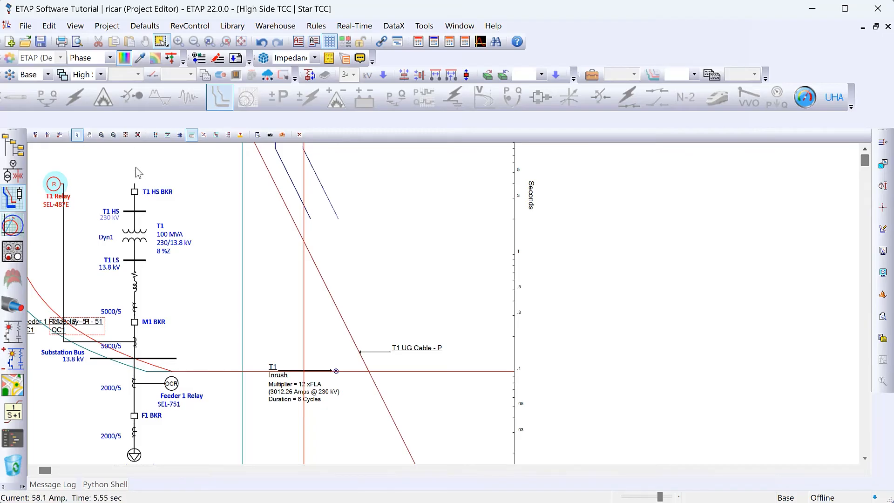
Step: Append the 400/5 CT above T1 HS BKR from the OLV1 one-line diagram to the High Side TCC Star view
{"action": "left_click", "coordinate": [13, 173]}
{"action": "scroll", "coordinate": [511, 231], "scroll_direction": "up", "scroll_amount": 3}
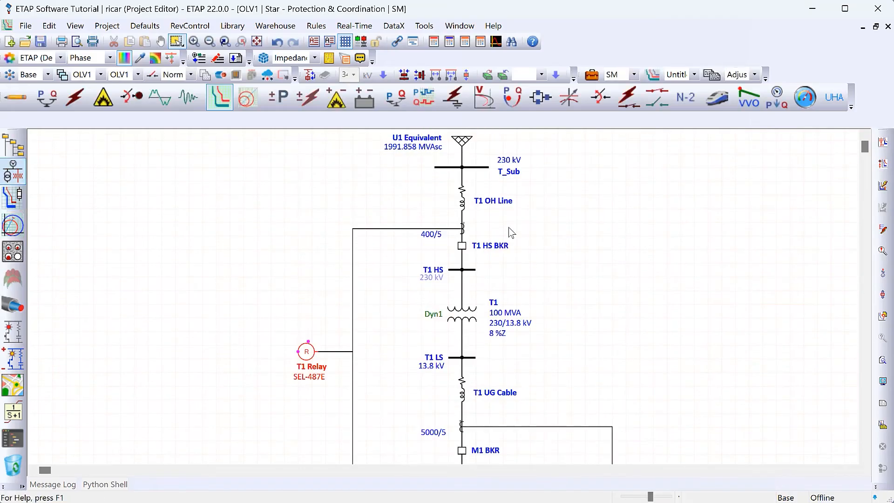
{"action": "left_click", "coordinate": [463, 228]}
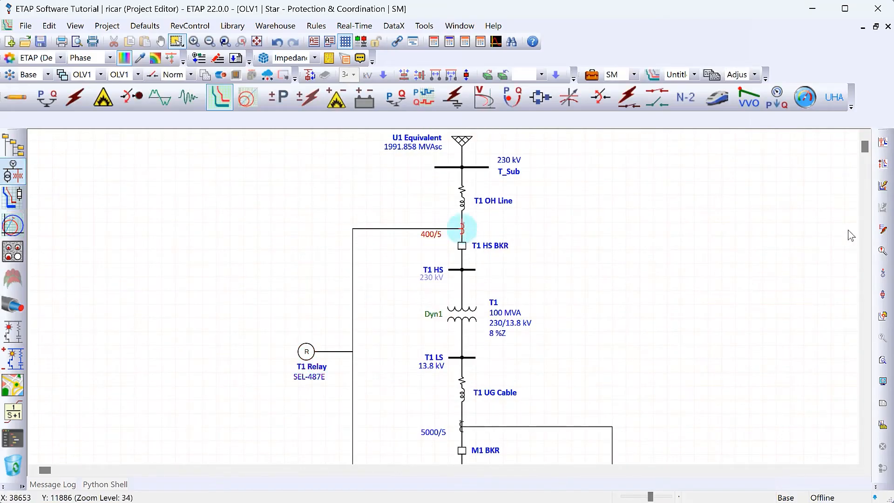
{"action": "left_click", "coordinate": [882, 164]}
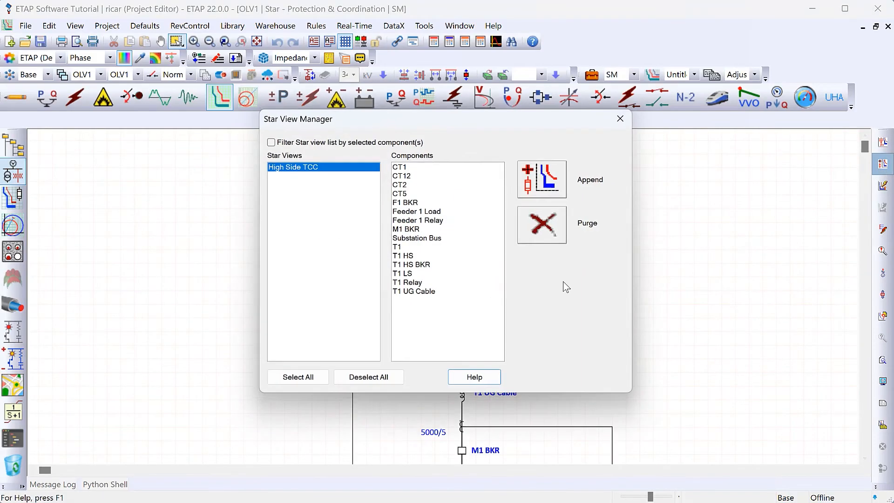
{"action": "left_click", "coordinate": [541, 186]}
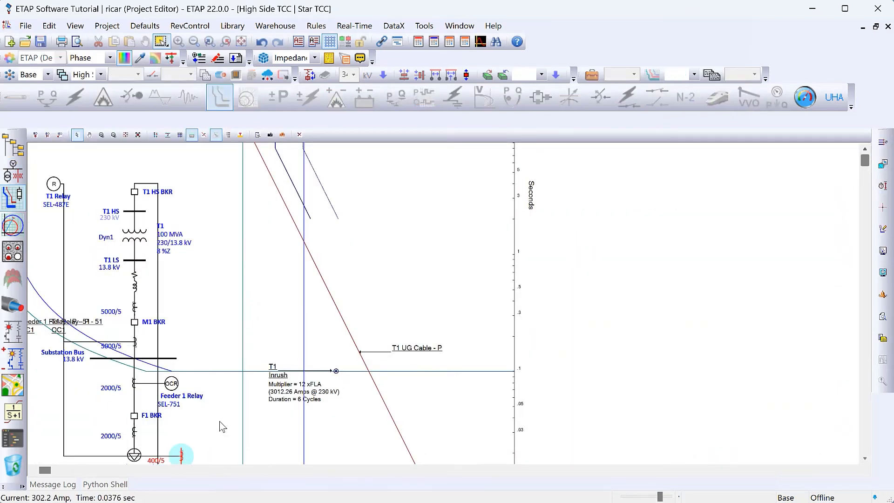
Step: Place the appended 400/5 CT directly above T1 HS BKR in the High Side TCC one-line
{"action": "left_click", "coordinate": [190, 455]}
{"action": "left_click_drag", "start_coordinate": [182, 455], "coordinate": [135, 171]}
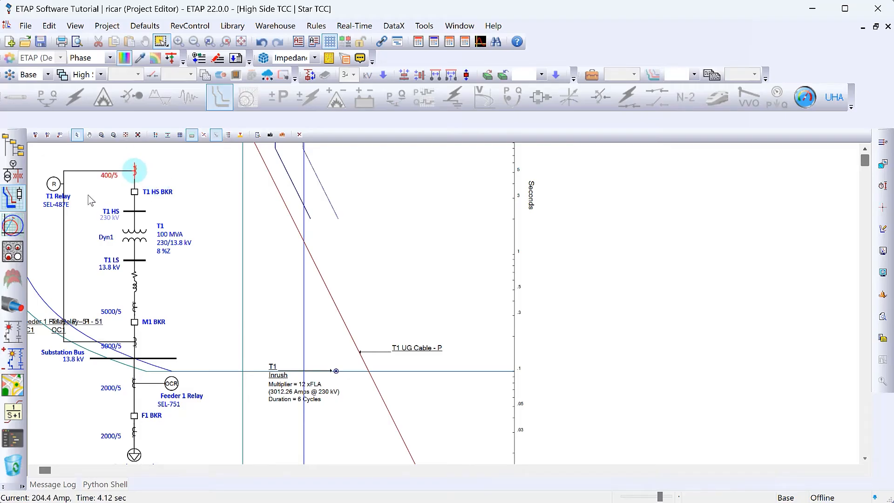
{"action": "left_click", "coordinate": [69, 230]}
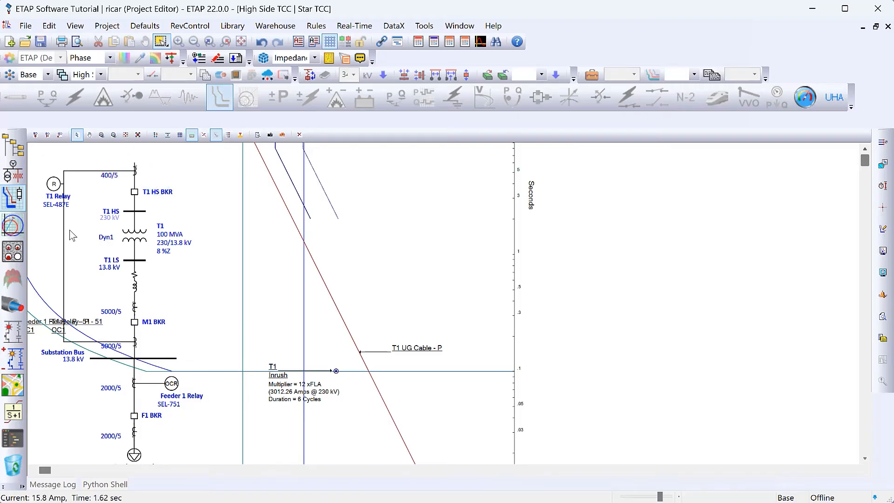
Step: Shift the T1 Relay's vertical connector closer to the one-line path and align the relay with the 400/5 CT
{"action": "left_click", "coordinate": [171, 382]}
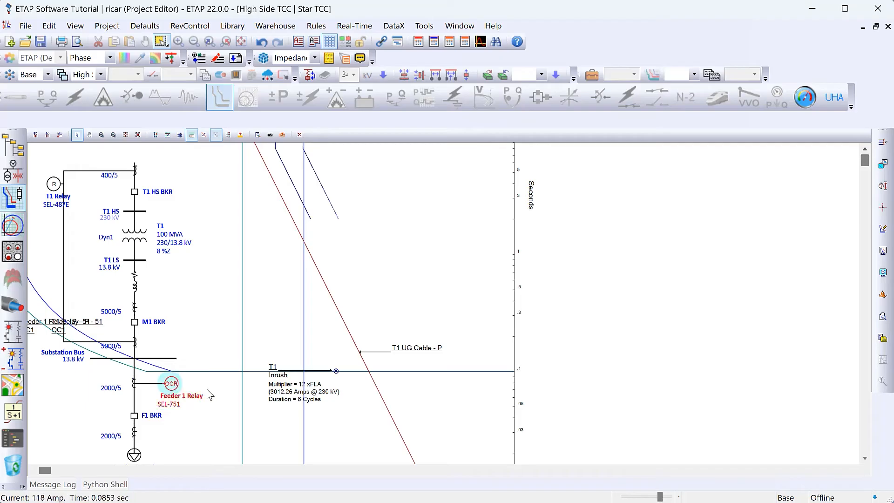
{"action": "left_click", "coordinate": [54, 186]}
{"action": "left_click", "coordinate": [431, 258]}
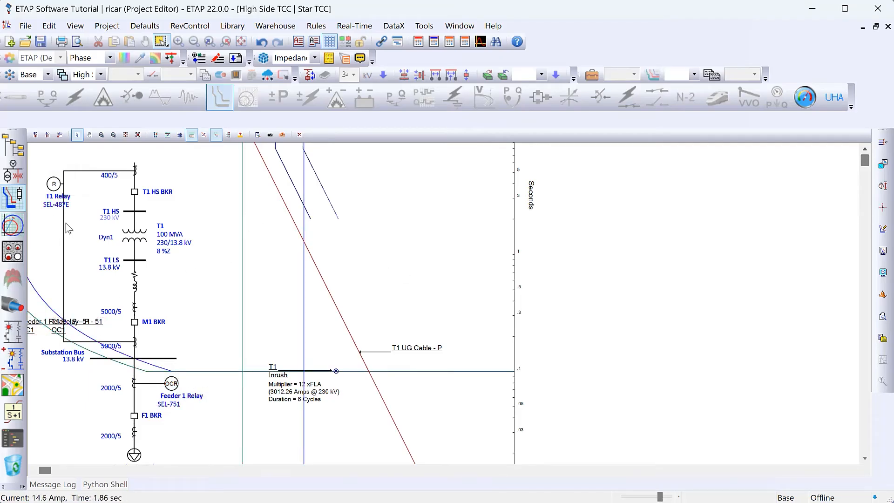
{"action": "left_click_drag", "start_coordinate": [64, 228], "coordinate": [87, 227]}
{"action": "left_click_drag", "start_coordinate": [54, 183], "coordinate": [53, 170]}
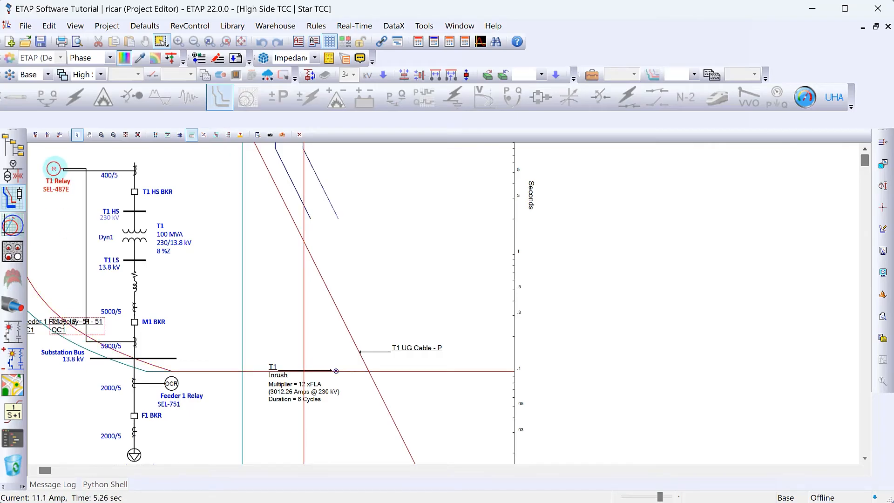
{"action": "left_click", "coordinate": [229, 350]}
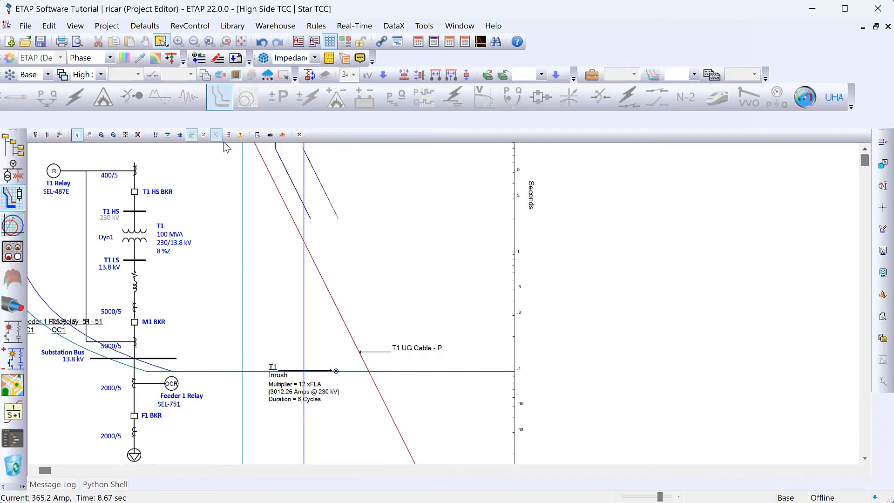
Step: Limit the T1 Relay's OC1 level to Phase Overcurrent, disabling Phase Instantaneous and the Neutral, Ground and Neg-Seq elements
{"action": "scroll", "coordinate": [261, 228], "scroll_direction": "down", "scroll_amount": 4}
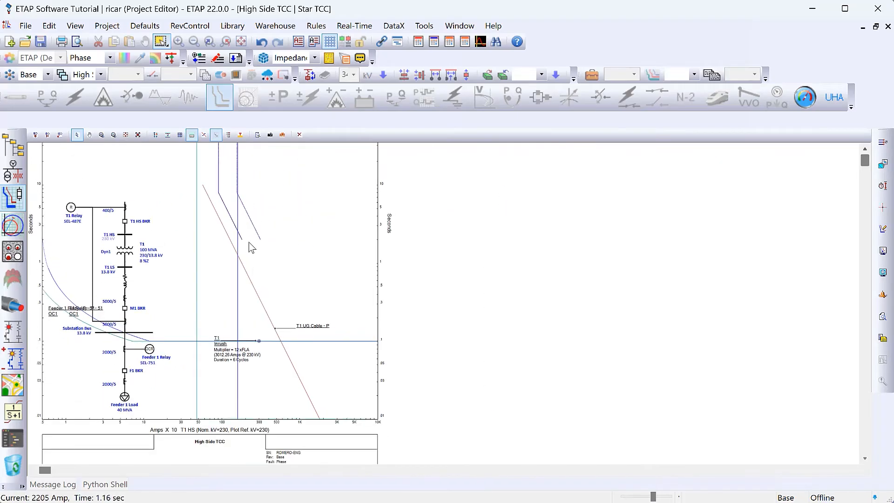
{"action": "scroll", "coordinate": [248, 242], "scroll_direction": "up", "scroll_amount": 2}
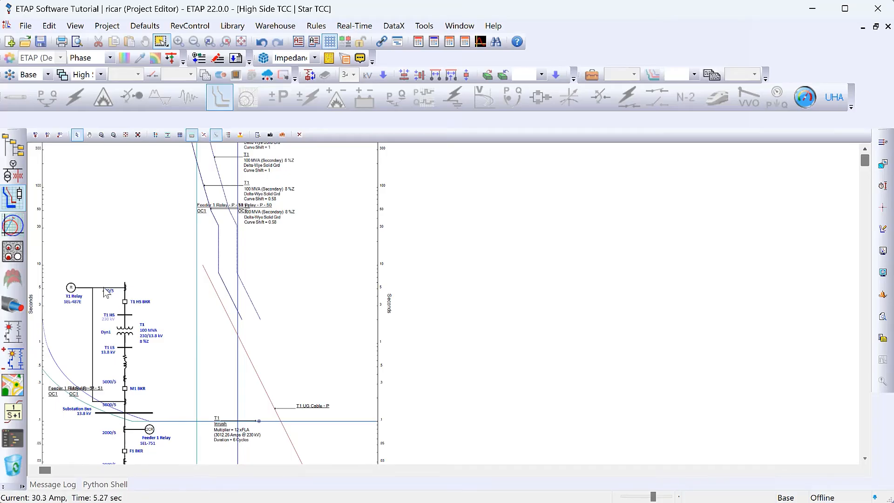
{"action": "double_click", "coordinate": [71, 287]}
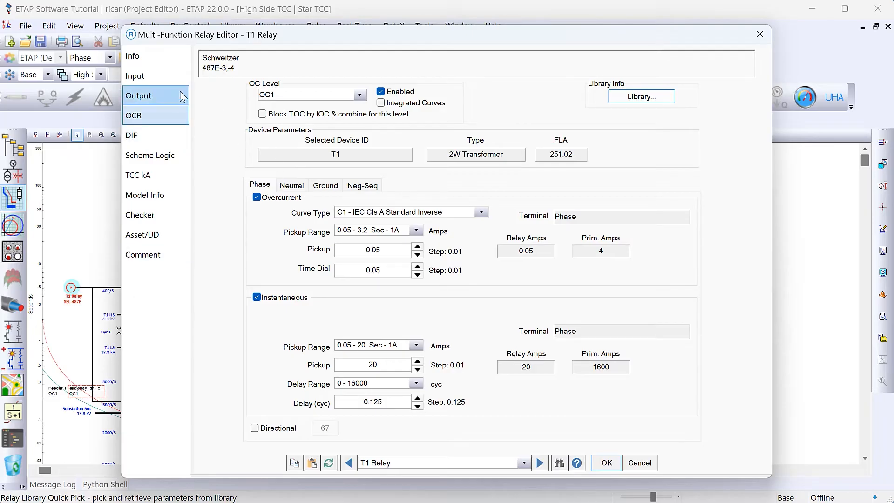
{"action": "left_click", "coordinate": [362, 185]}
{"action": "left_click", "coordinate": [325, 185]}
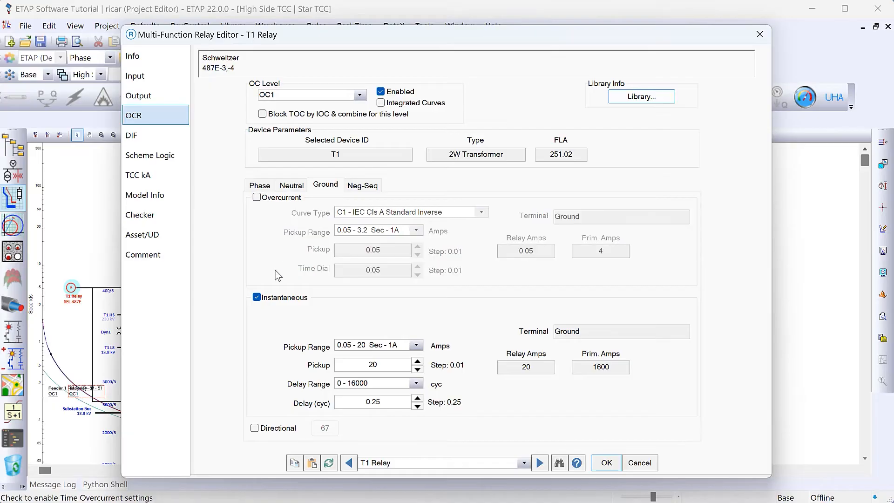
{"action": "left_click", "coordinate": [291, 185]}
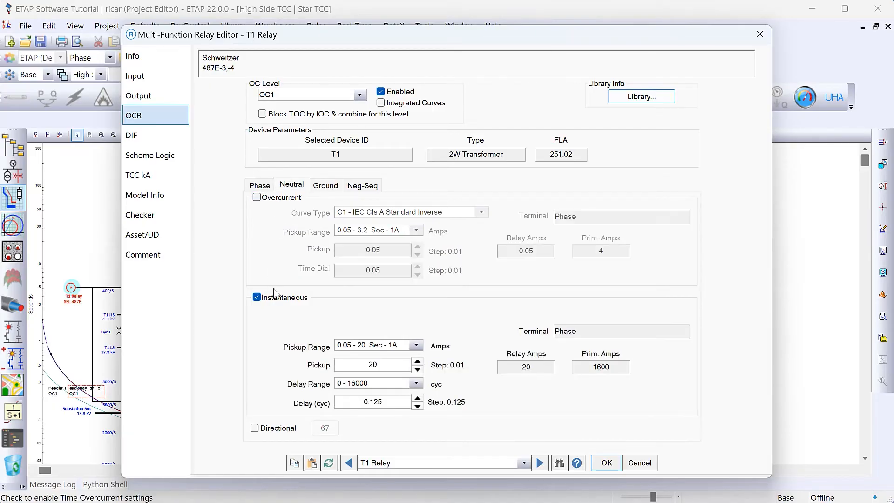
{"action": "left_click", "coordinate": [265, 185]}
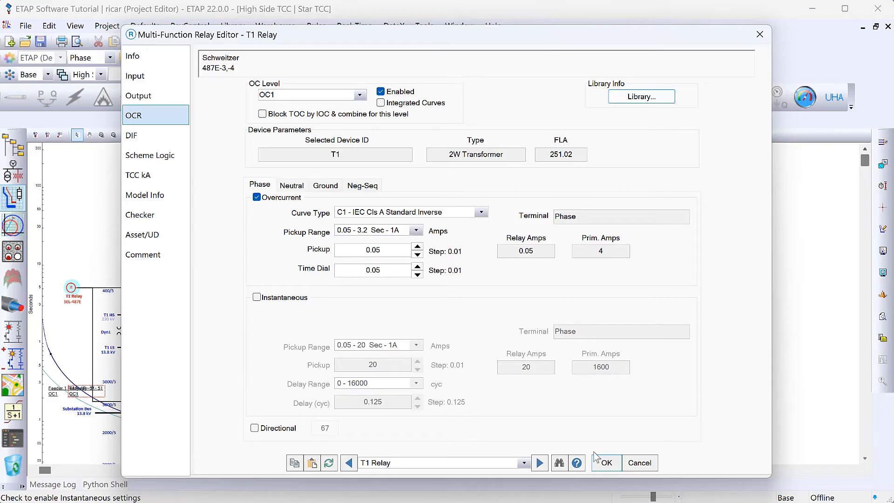
{"action": "left_click", "coordinate": [606, 462]}
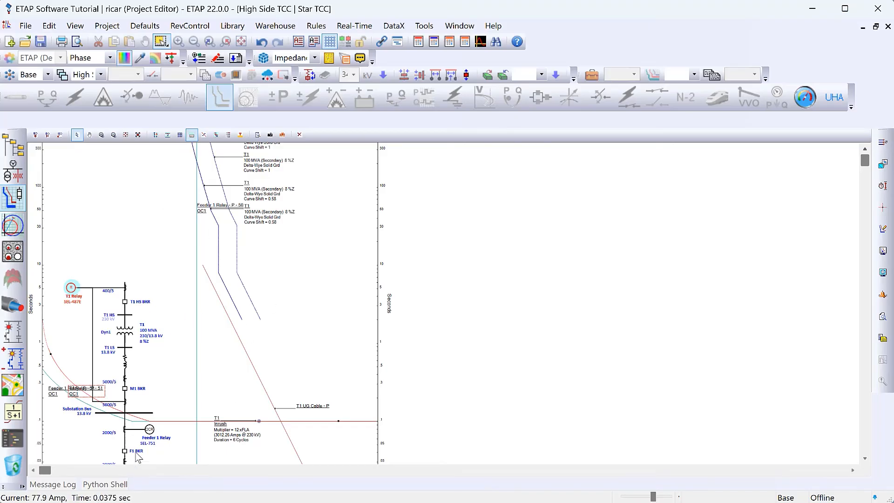
Step: Limit the Feeder 1 Relay's OC1 level to Phase Overcurrent, disabling Phase Instantaneous and the Neutral, Ground and Neg-Seq elements
{"action": "left_click", "coordinate": [149, 437]}
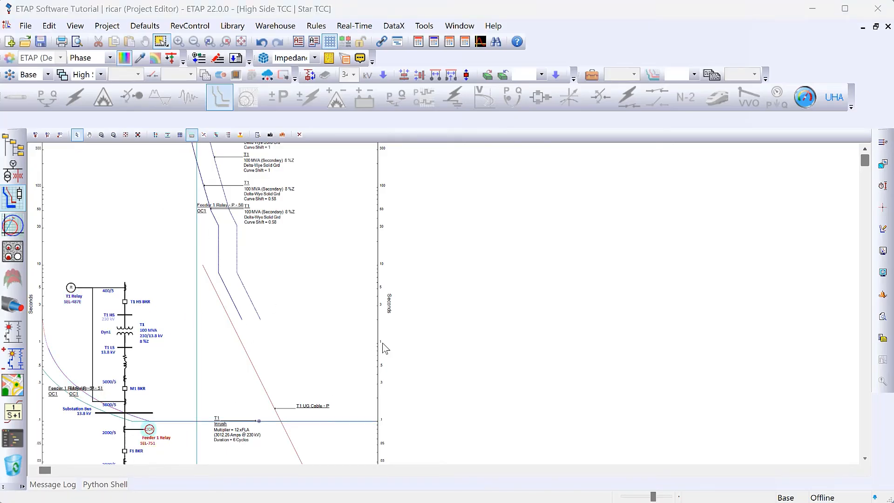
{"action": "double_click", "coordinate": [149, 428]}
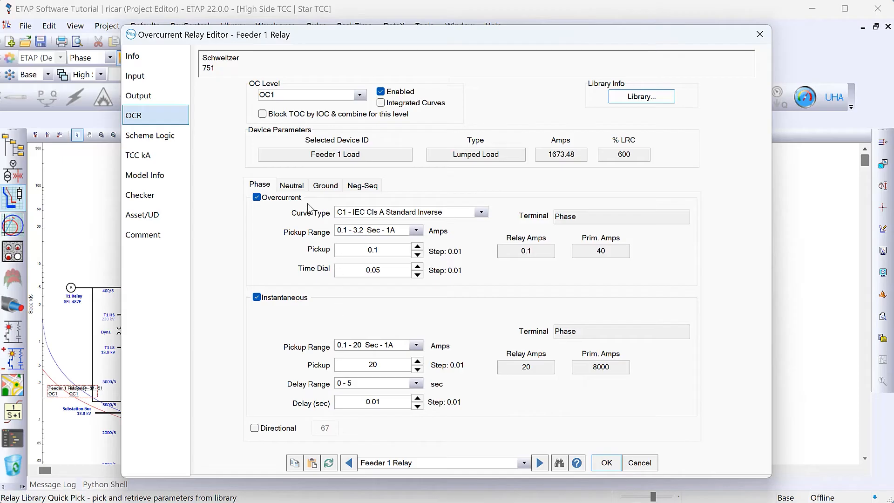
{"action": "left_click", "coordinate": [292, 186]}
{"action": "left_click", "coordinate": [256, 297]}
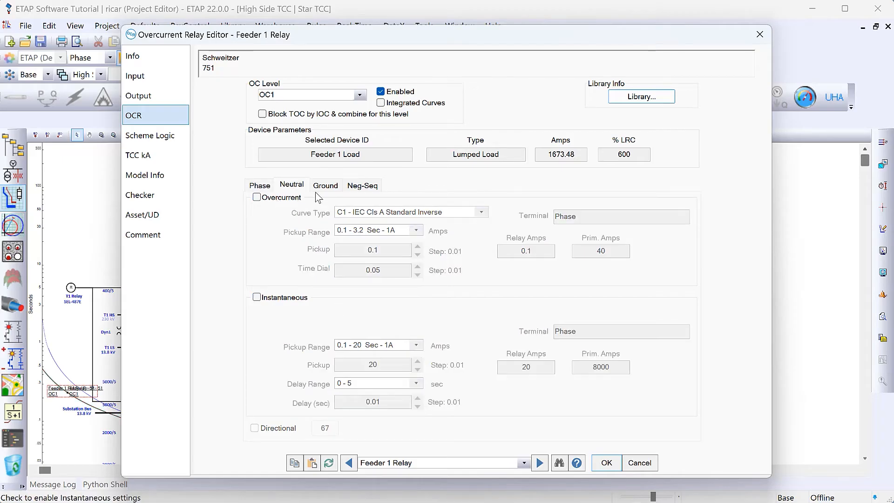
{"action": "left_click", "coordinate": [325, 185]}
{"action": "left_click", "coordinate": [276, 299]}
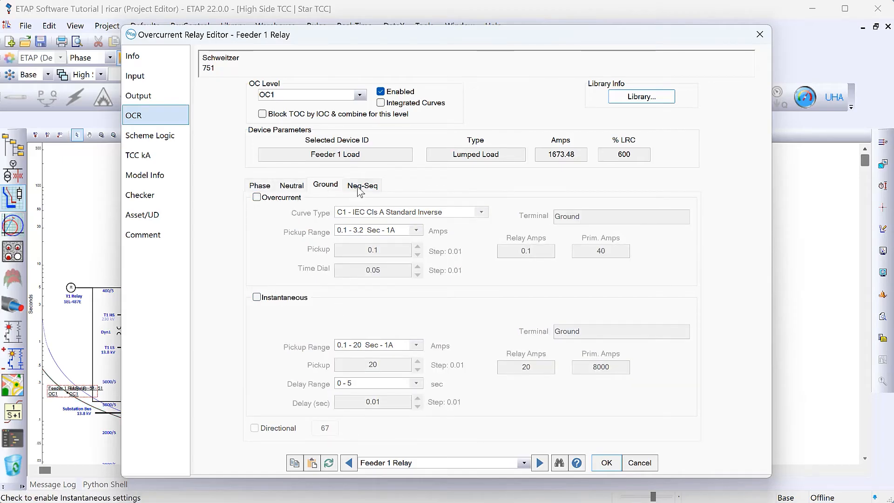
{"action": "left_click", "coordinate": [360, 186]}
{"action": "left_click", "coordinate": [261, 186]}
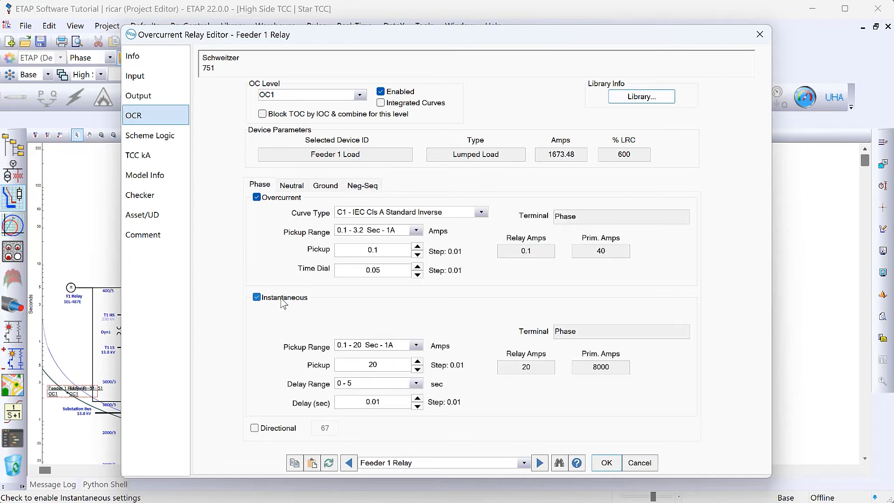
{"action": "left_click", "coordinate": [283, 302]}
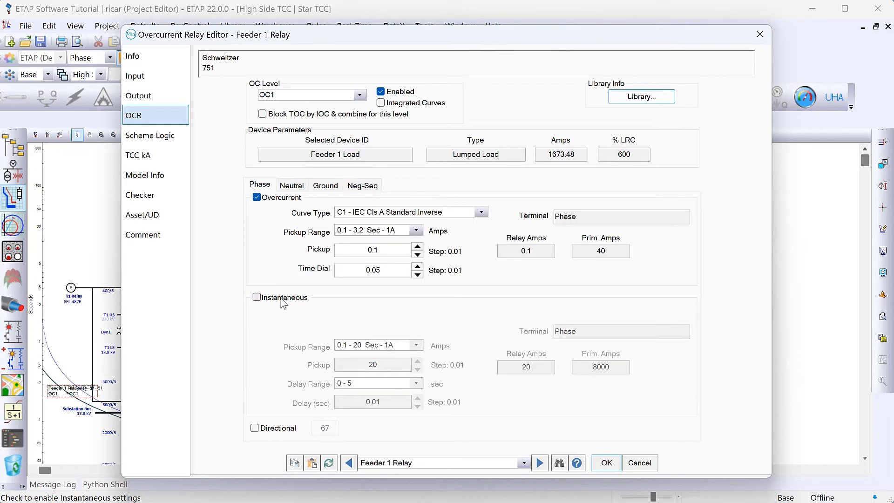
{"action": "left_click", "coordinate": [606, 464]}
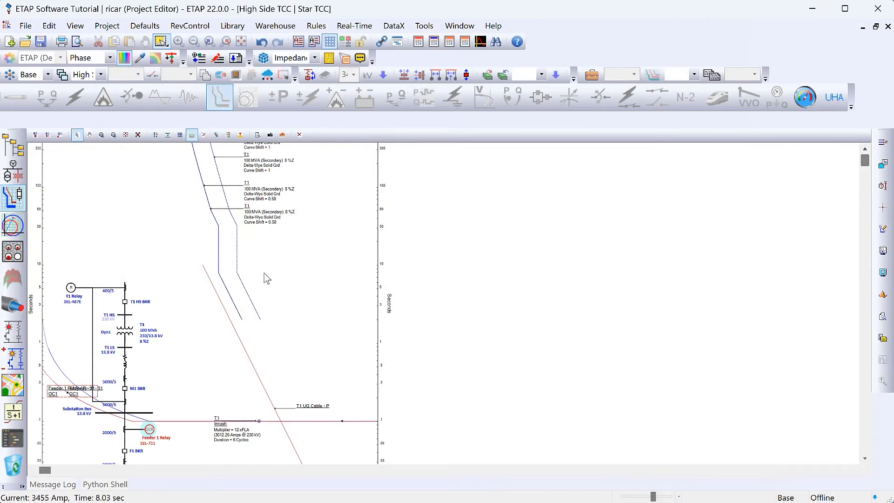
Step: Set the T1 Relay's phase overcurrent to the U3 - U.S. Very Inverse curve with the 0.25 - 16 Sec - 5A pickup range
{"action": "scroll", "coordinate": [60, 315], "scroll_direction": "down", "scroll_amount": 2}
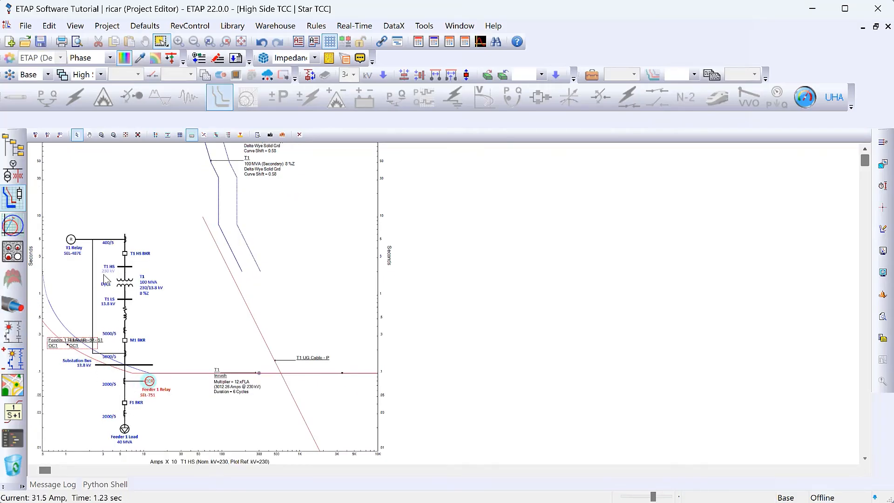
{"action": "left_click", "coordinate": [74, 239]}
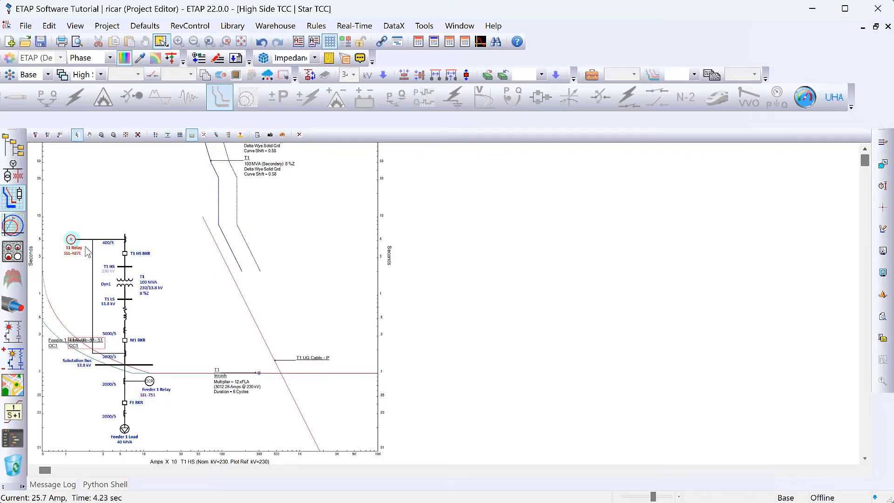
{"action": "double_click", "coordinate": [73, 240]}
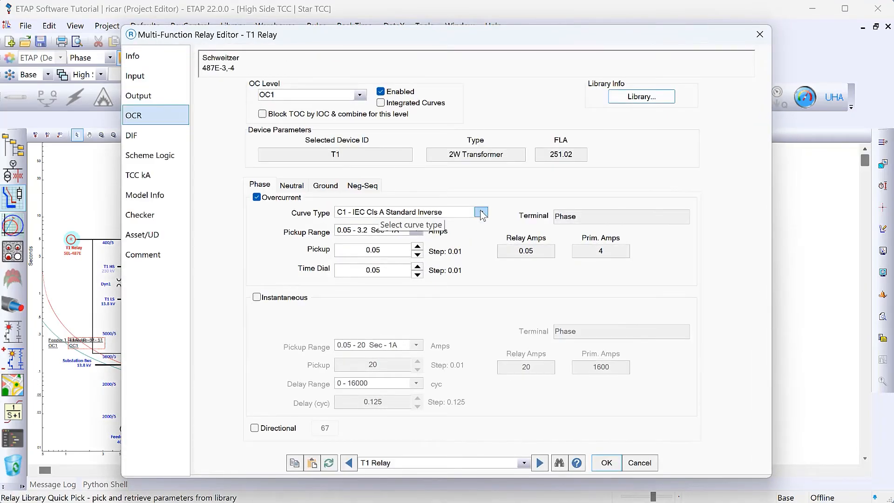
{"action": "left_click", "coordinate": [481, 212]}
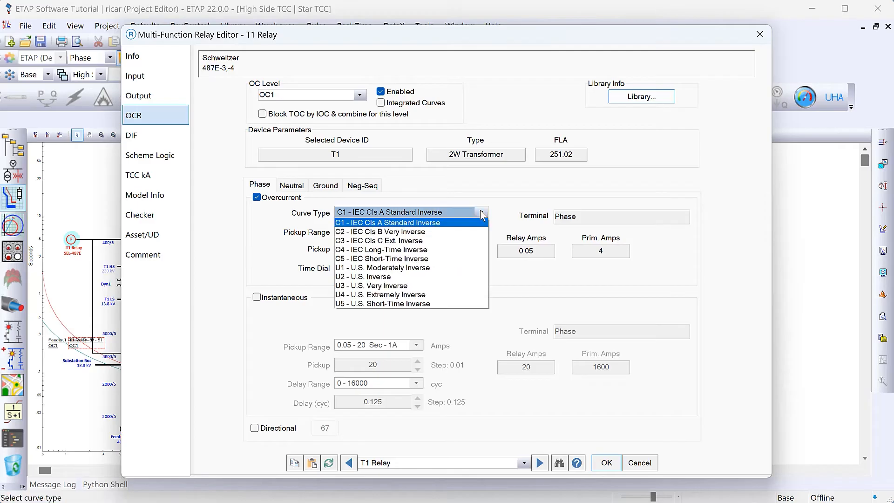
{"action": "left_click", "coordinate": [459, 286]}
{"action": "left_click", "coordinate": [415, 230]}
{"action": "left_click", "coordinate": [405, 248]}
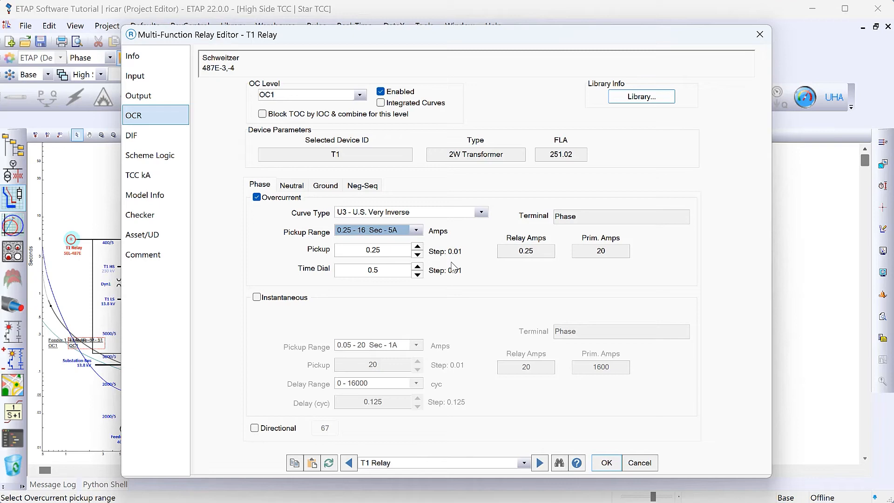
Step: Set the T1 Relay's phase overcurrent pickup to 5 and time dial to 3, and move its plot label clear of the curves
{"action": "key", "text": "Tab"}
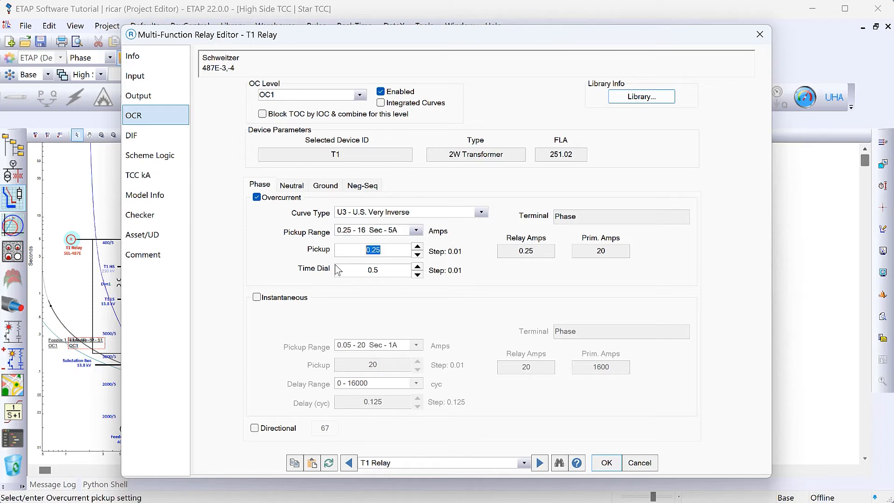
{"action": "key", "text": "BackSpace"}
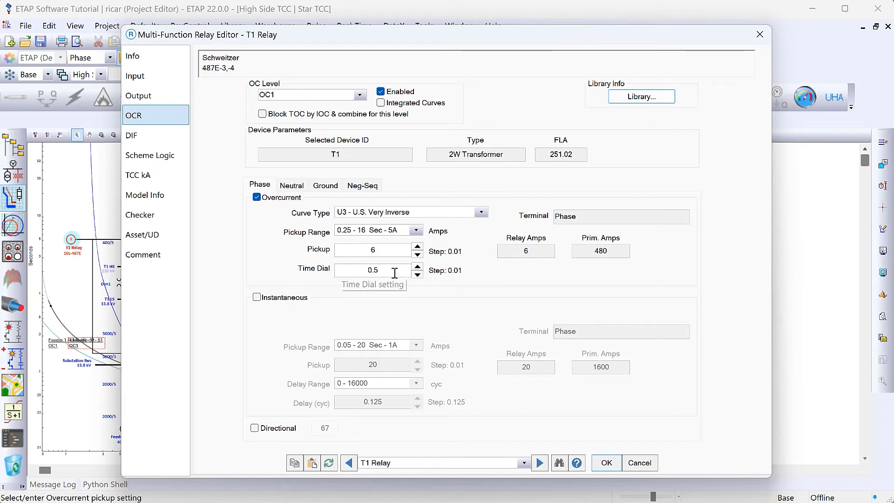
{"action": "type", "text": "5"}
{"action": "key", "text": "Tab"}
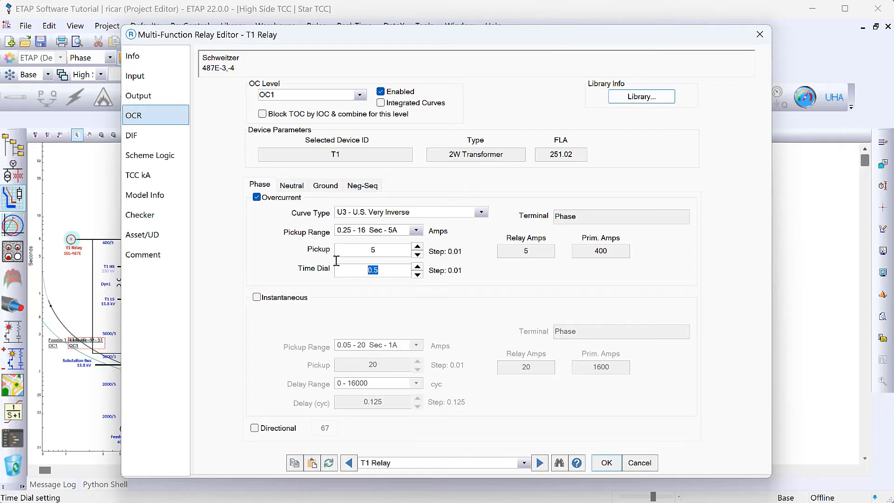
{"action": "type", "text": "3"}
{"action": "left_click", "coordinate": [606, 461]}
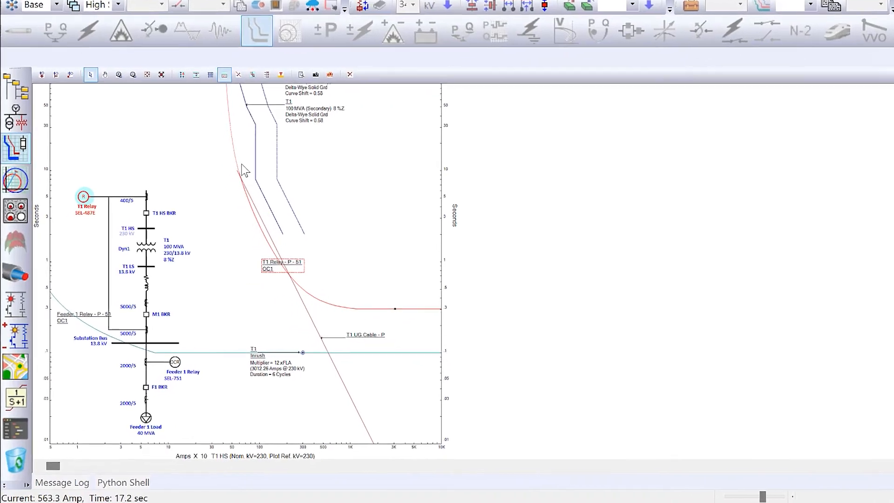
{"action": "left_click_drag", "start_coordinate": [315, 250], "coordinate": [394, 228]}
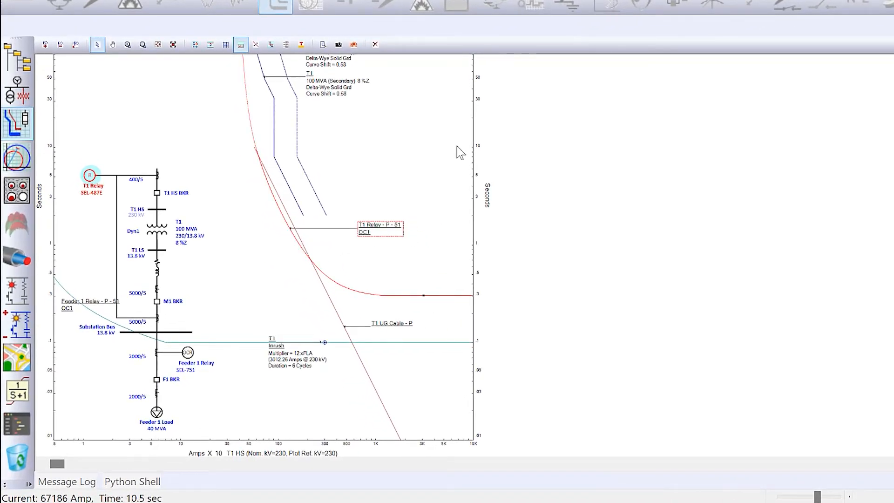
Step: Set the Feeder 1 Relay's phase overcurrent to the U3 - U.S. Very Inverse curve with the 0.5 - 16 Sec - 5A pickup range
{"action": "left_click", "coordinate": [192, 359]}
{"action": "double_click", "coordinate": [193, 359]}
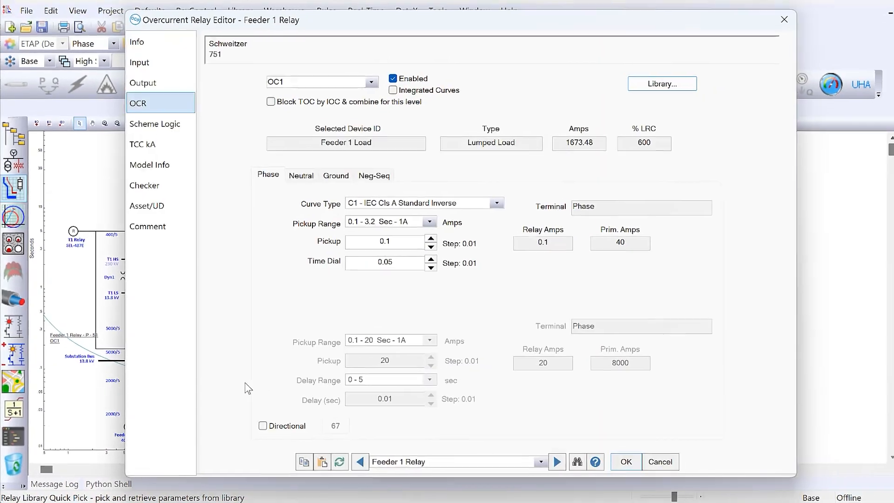
{"action": "left_click", "coordinate": [574, 144]}
{"action": "left_click", "coordinate": [433, 286]}
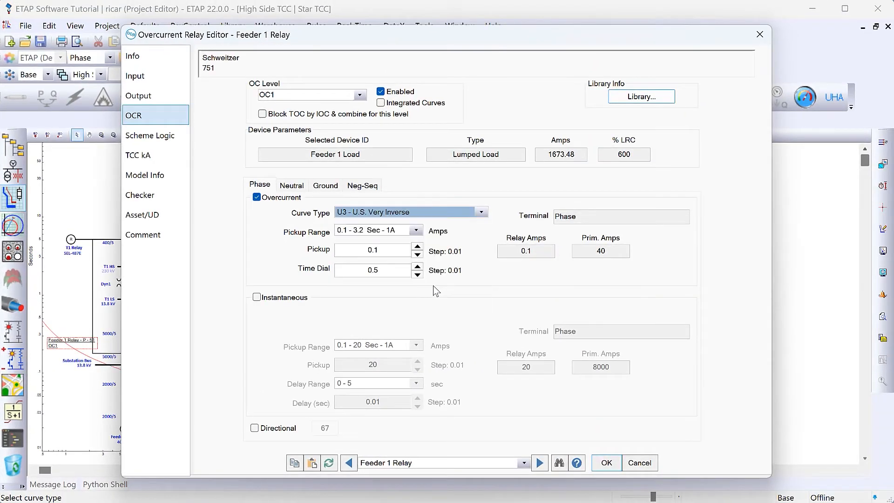
{"action": "left_click", "coordinate": [416, 230]}
{"action": "left_click", "coordinate": [373, 249]}
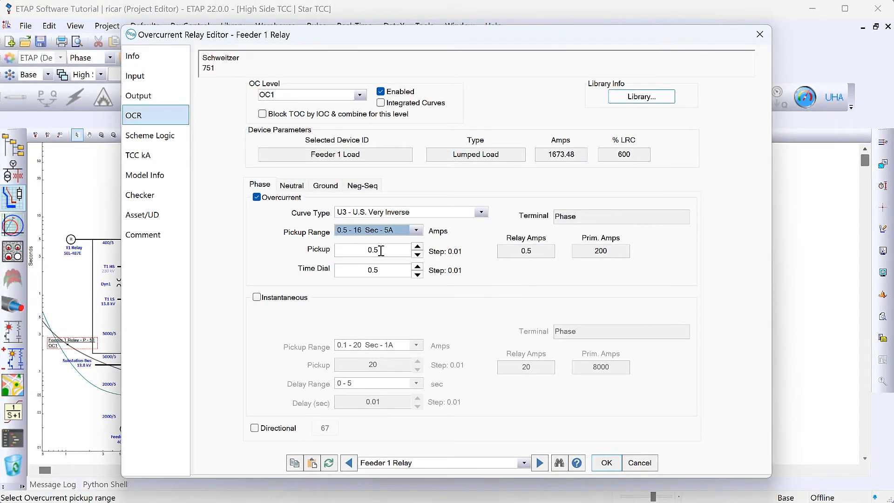
Step: Set the Feeder 1 Relay's phase overcurrent pickup to 5 and time dial to 3
{"action": "key", "text": "Tab"}
{"action": "type", "text": "5"}
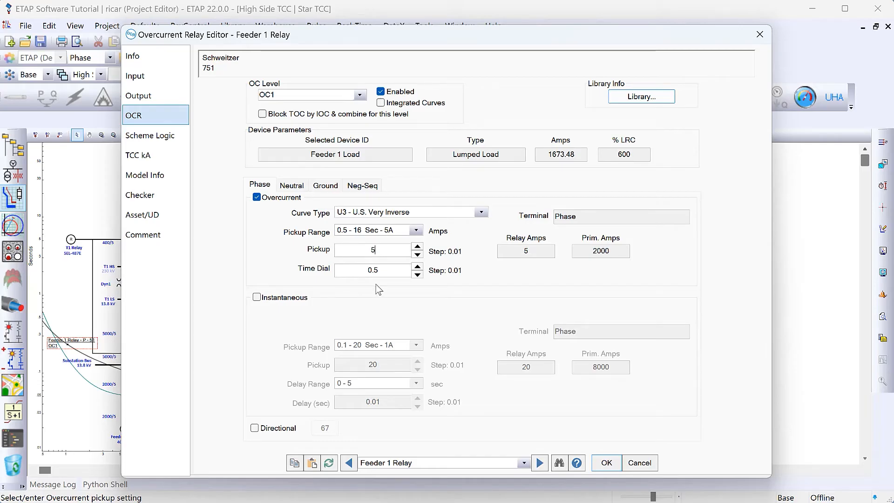
{"action": "key", "text": "Tab"}
{"action": "type", "text": "3"}
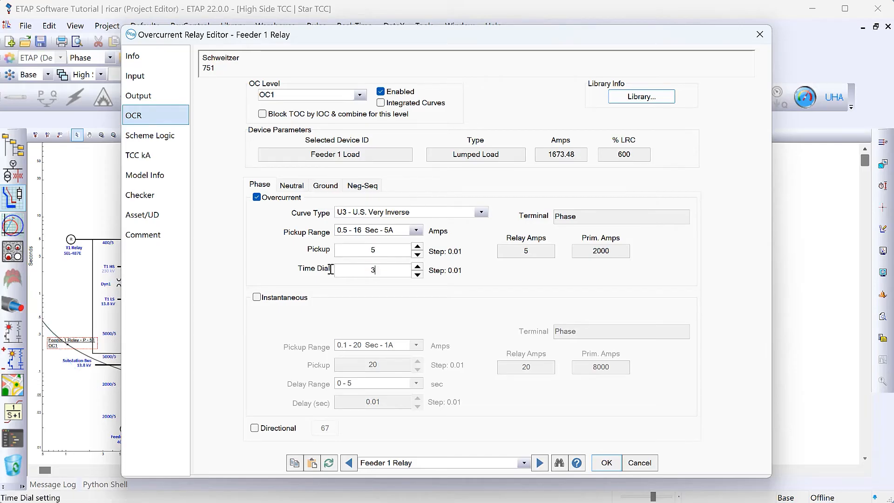
{"action": "left_click", "coordinate": [614, 463]}
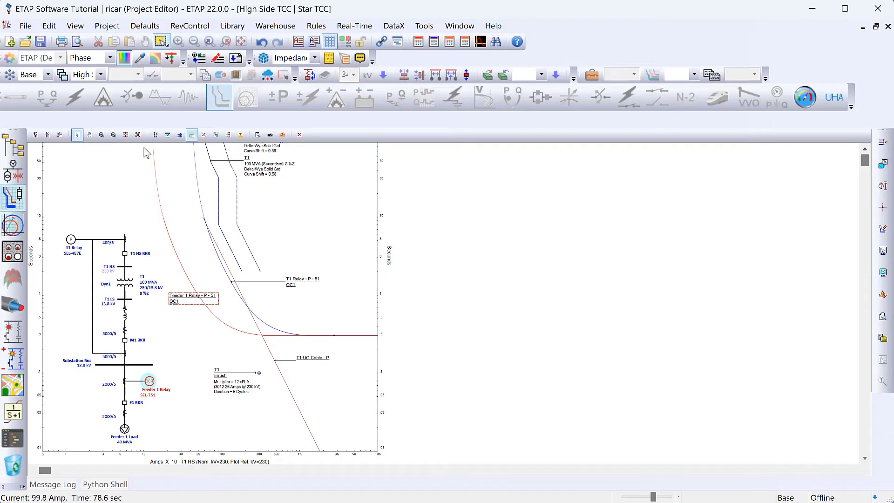
Step: Move the Feeder 1 Relay and T1 Relay curve labels into the open plot area to the right of the relay curves
{"action": "left_click_drag", "start_coordinate": [179, 301], "coordinate": [300, 317]}
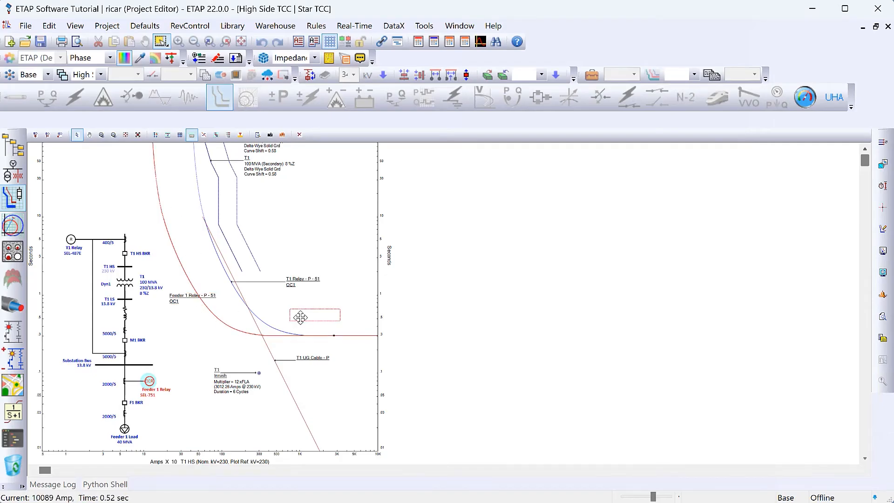
{"action": "left_click_drag", "start_coordinate": [300, 278], "coordinate": [314, 270]}
{"action": "left_click", "coordinate": [328, 230]}
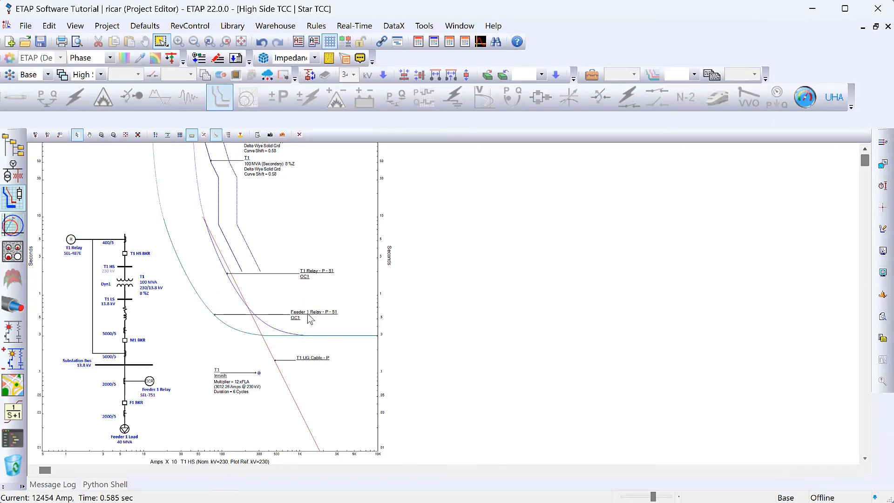
{"action": "left_click_drag", "start_coordinate": [307, 313], "coordinate": [313, 307]}
Step: Set the T1 Relay's phase overcurrent pickup to 4.71
{"action": "scroll", "coordinate": [200, 307], "scroll_direction": "up", "scroll_amount": 3}
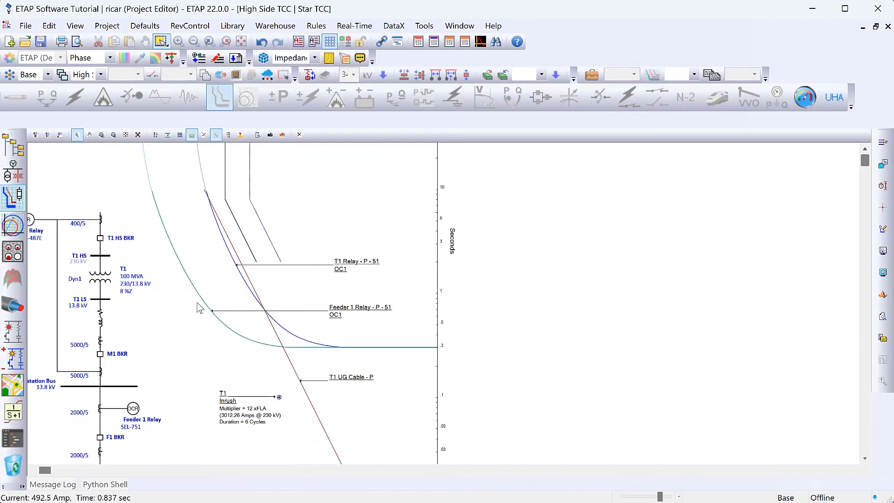
{"action": "scroll", "coordinate": [199, 307], "scroll_direction": "up", "scroll_amount": 3}
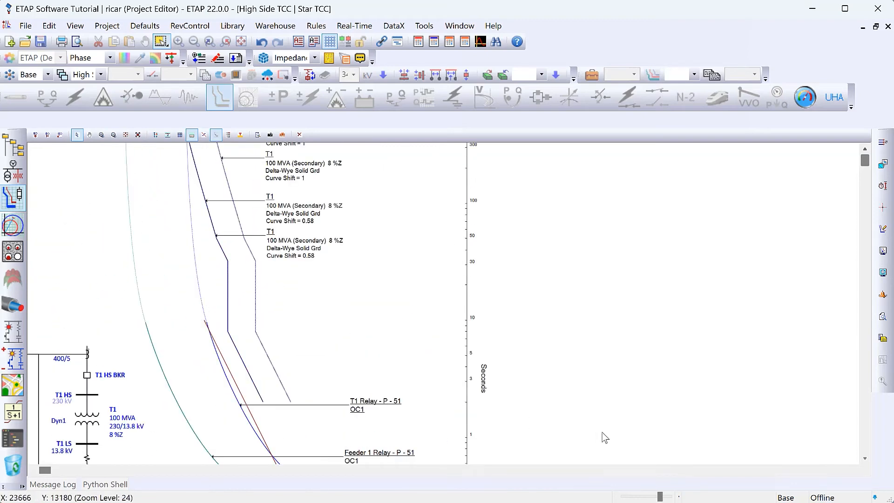
{"action": "left_click", "coordinate": [32, 471]}
{"action": "scroll", "coordinate": [220, 358], "scroll_direction": "down", "scroll_amount": 1}
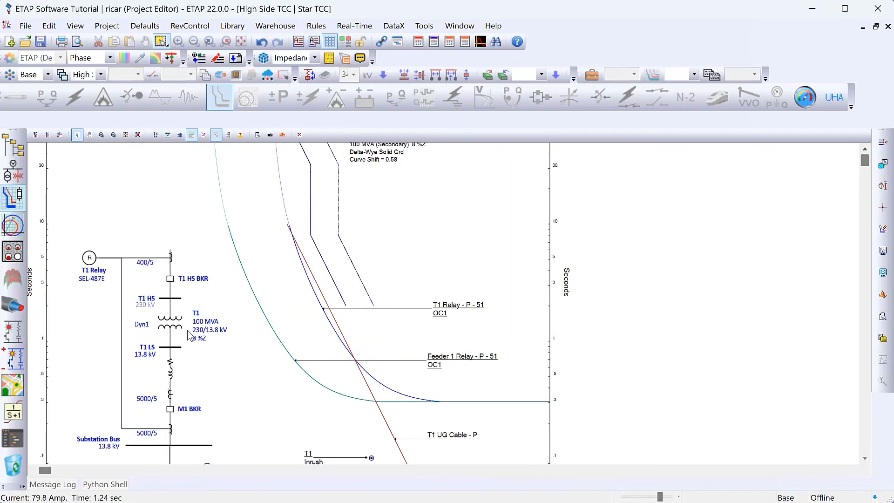
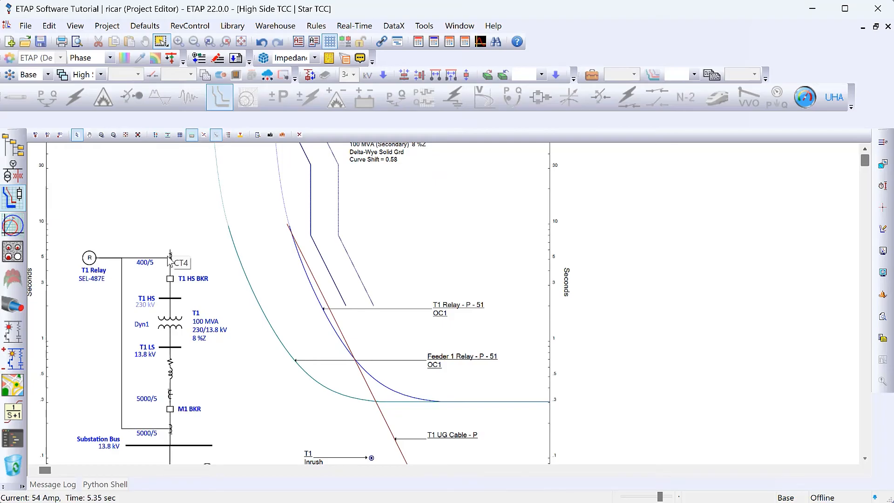
{"action": "left_click", "coordinate": [173, 328]}
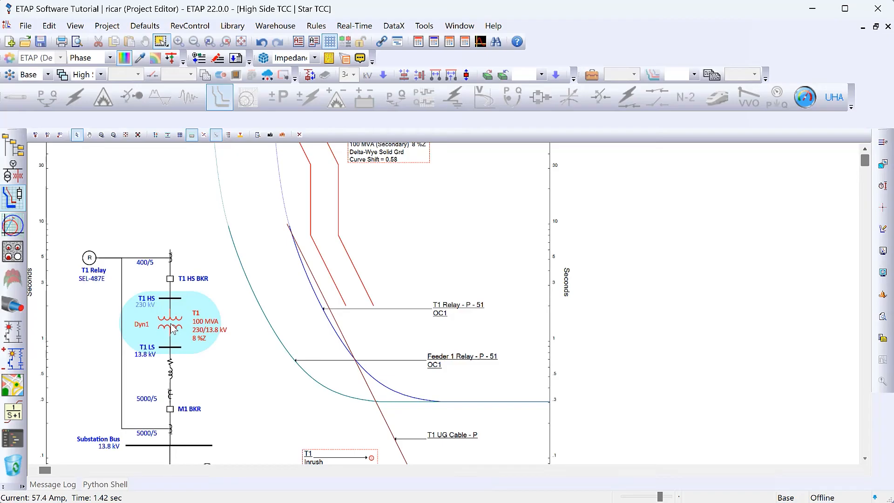
{"action": "left_click", "coordinate": [92, 261]}
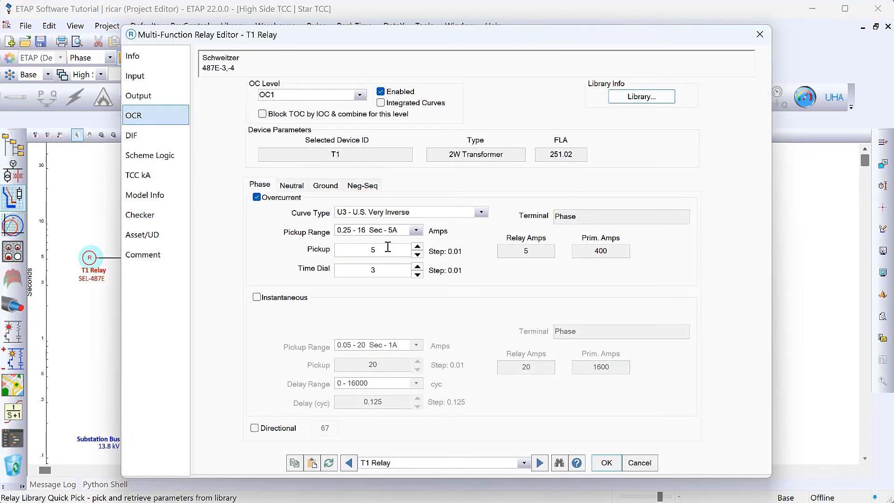
{"action": "double_click", "coordinate": [387, 247]}
{"action": "type", "text": "4"}
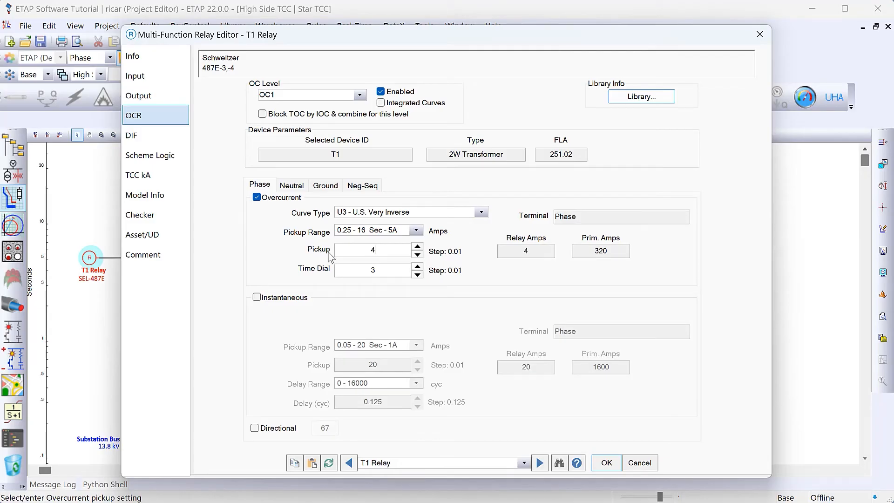
{"action": "type", "text": ".71"}
{"action": "left_click", "coordinate": [385, 271]}
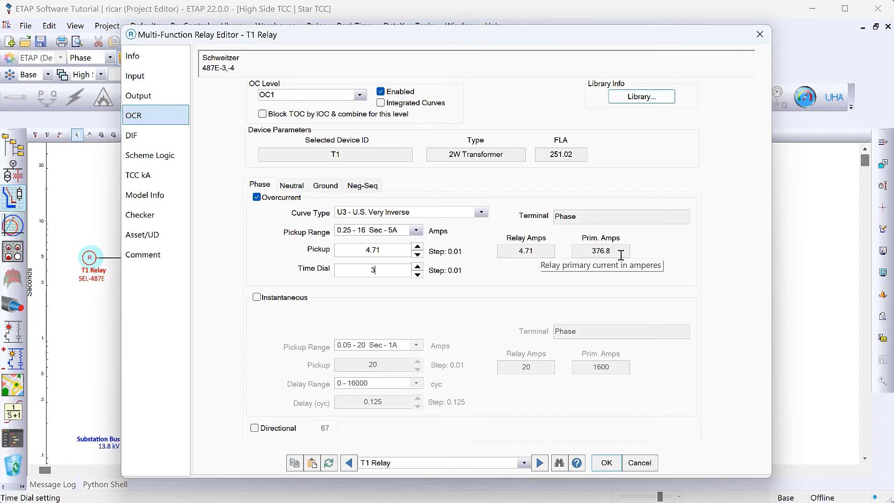
{"action": "left_click", "coordinate": [605, 463]}
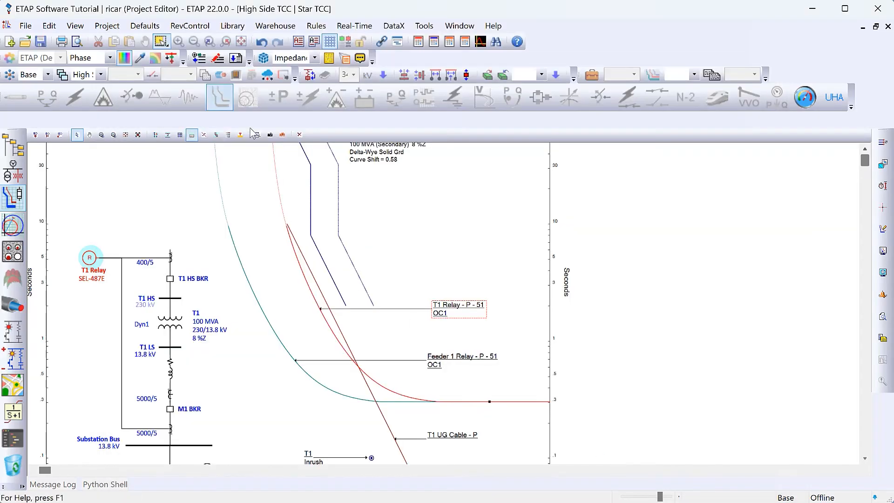
Step: Raise the T1 Relay's overcurrent curve until its flat portion sits at about 0.7 s, and move its label up to about the 5 s level
{"action": "scroll", "coordinate": [345, 247], "scroll_direction": "up", "scroll_amount": 3}
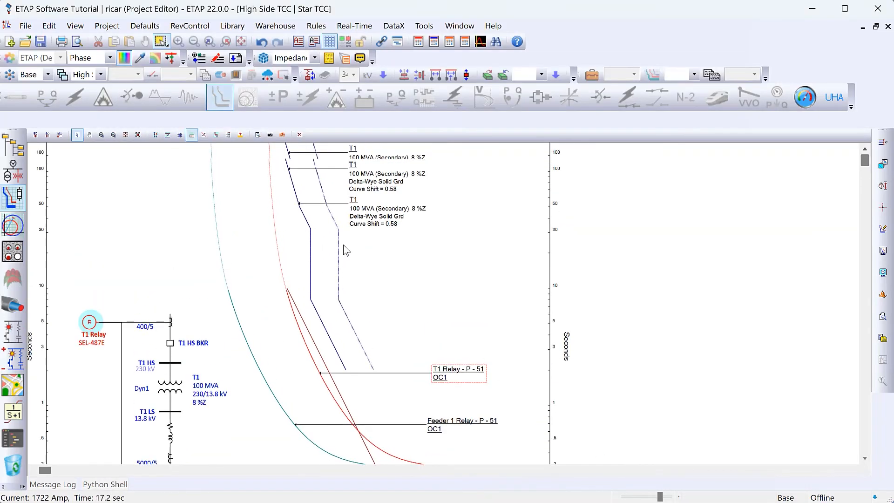
{"action": "scroll", "coordinate": [345, 249], "scroll_direction": "up", "scroll_amount": 5}
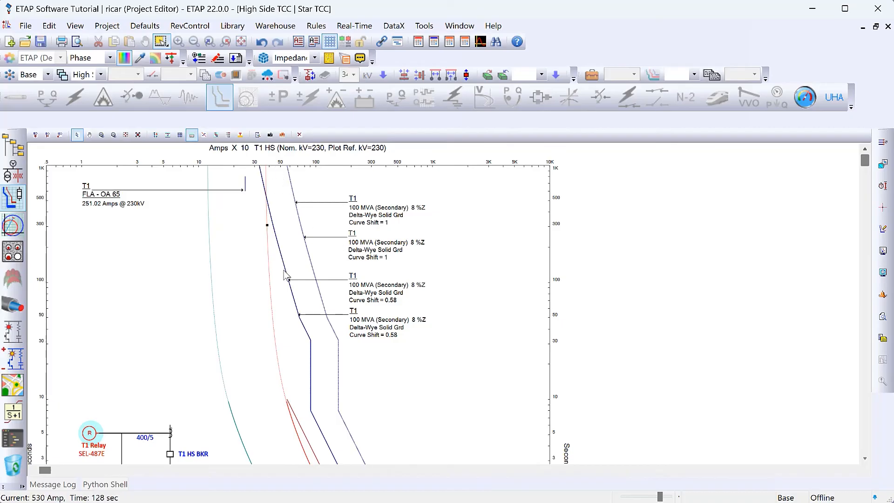
{"action": "scroll", "coordinate": [286, 276], "scroll_direction": "down", "scroll_amount": 6}
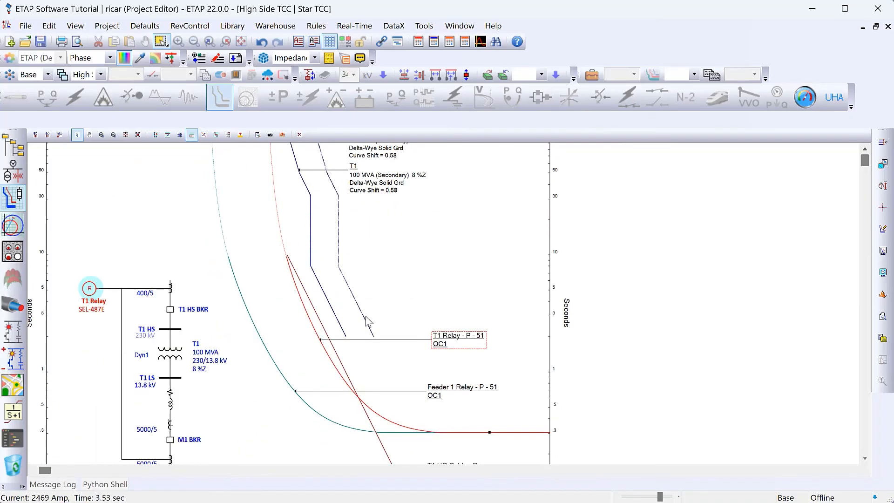
{"action": "scroll", "coordinate": [419, 393], "scroll_direction": "down", "scroll_amount": 4}
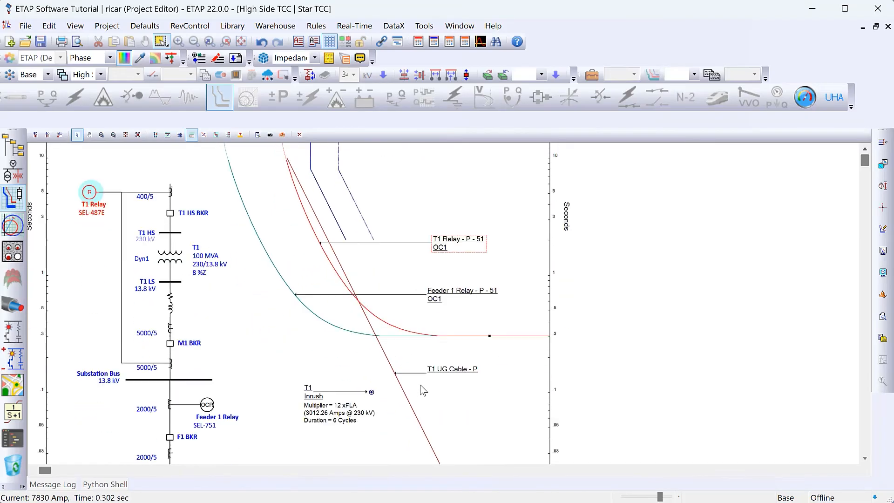
{"action": "scroll", "coordinate": [300, 237], "scroll_direction": "up", "scroll_amount": 2}
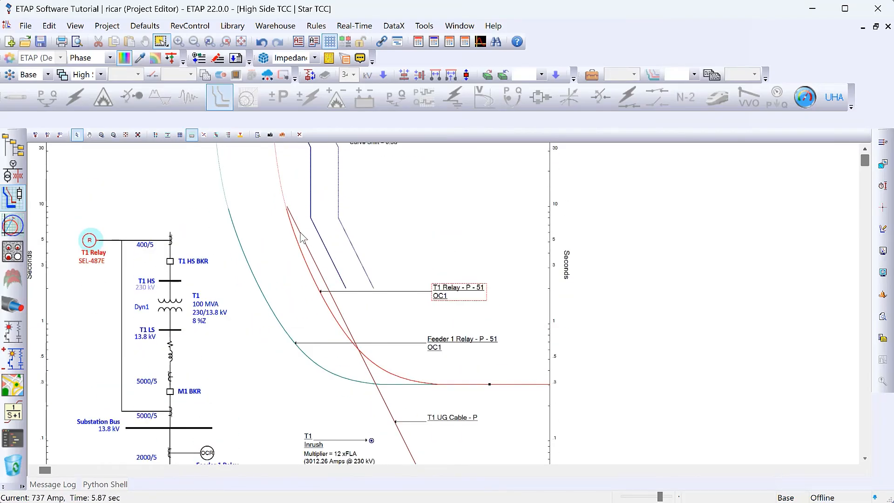
{"action": "left_click", "coordinate": [338, 278]}
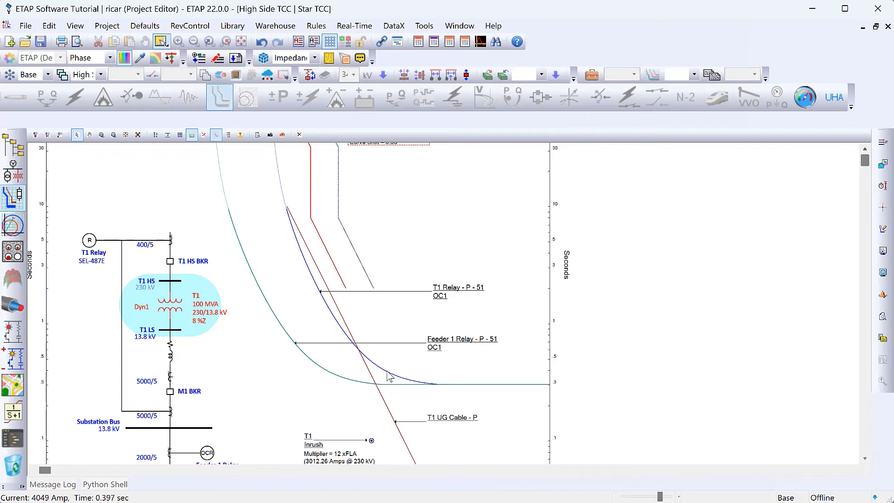
{"action": "left_click", "coordinate": [413, 379]}
{"action": "left_click_drag", "start_coordinate": [491, 384], "coordinate": [505, 343]}
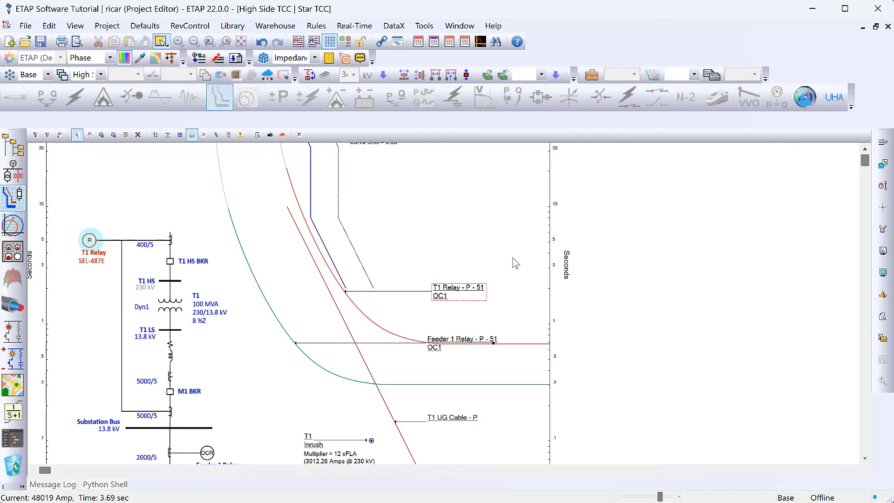
{"action": "left_click_drag", "start_coordinate": [453, 287], "coordinate": [449, 235]}
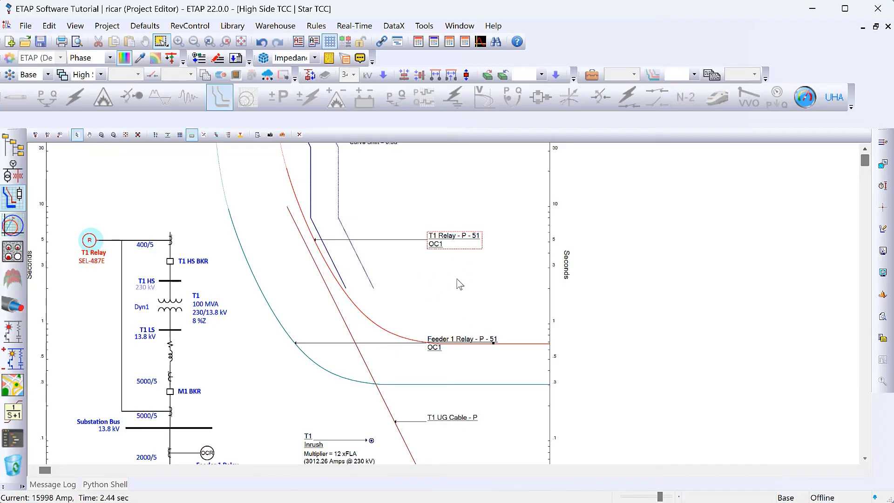
Step: Turn on the setting text in the T1 Relay's label through the High Side TCC plot options for devices
{"action": "left_click", "coordinate": [465, 184]}
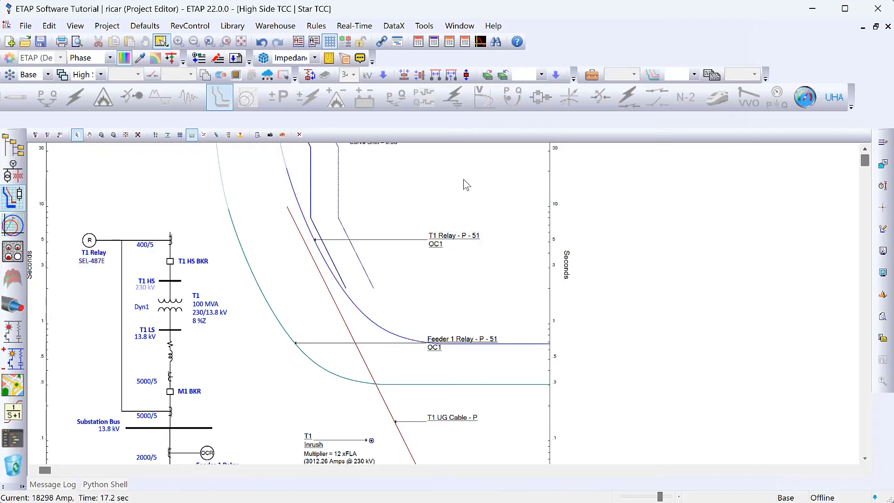
{"action": "double_click", "coordinate": [466, 184]}
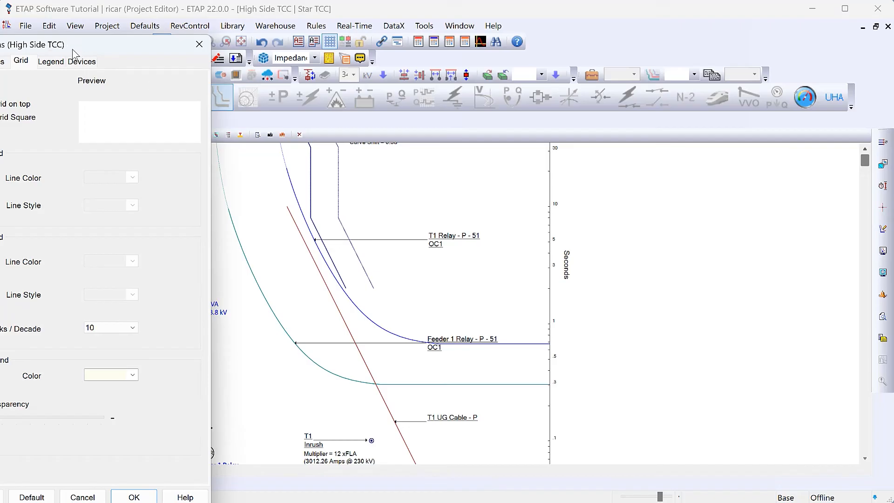
{"action": "left_click_drag", "start_coordinate": [81, 47], "coordinate": [305, 30]}
{"action": "left_click", "coordinate": [282, 43]}
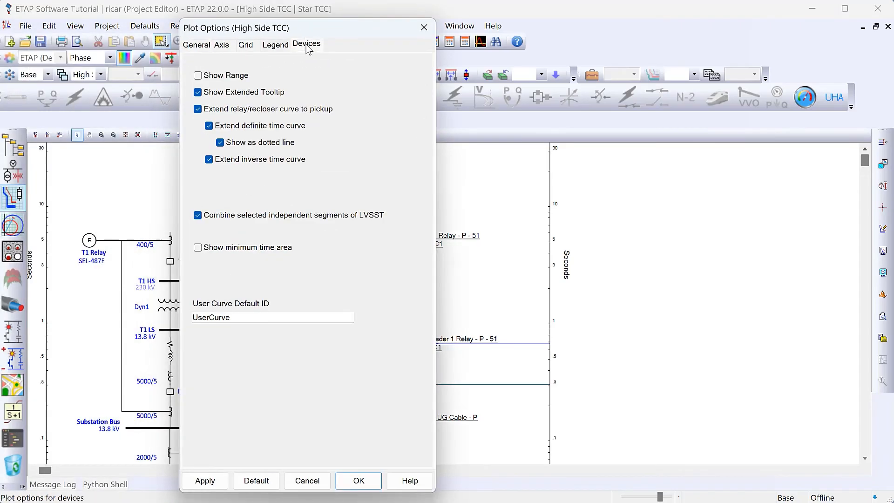
{"action": "left_click", "coordinate": [306, 44]}
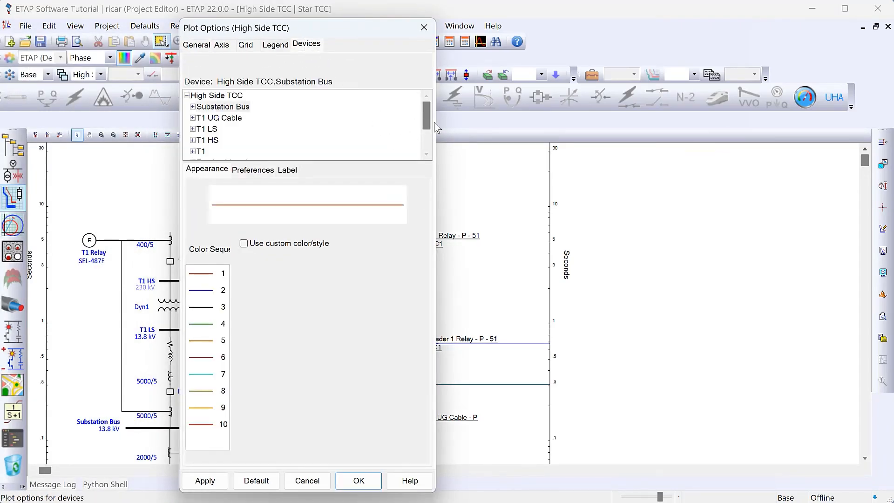
{"action": "left_click_drag", "start_coordinate": [427, 116], "coordinate": [428, 133]}
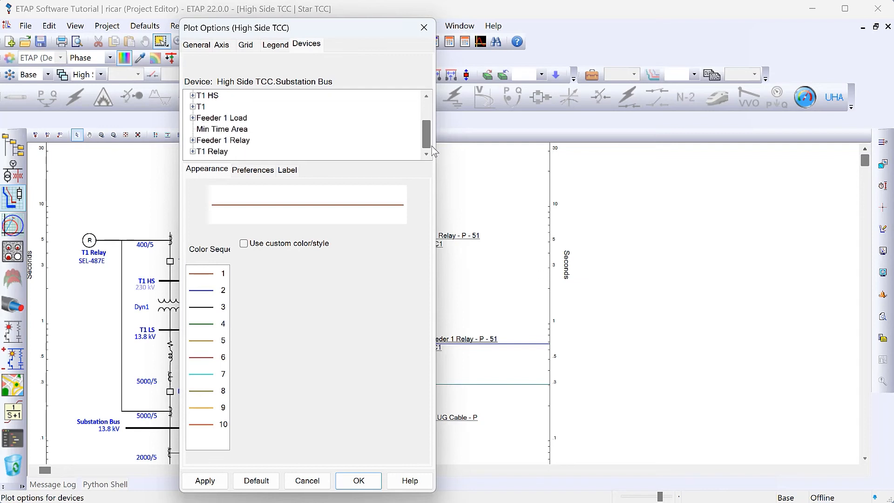
{"action": "left_click", "coordinate": [225, 152]}
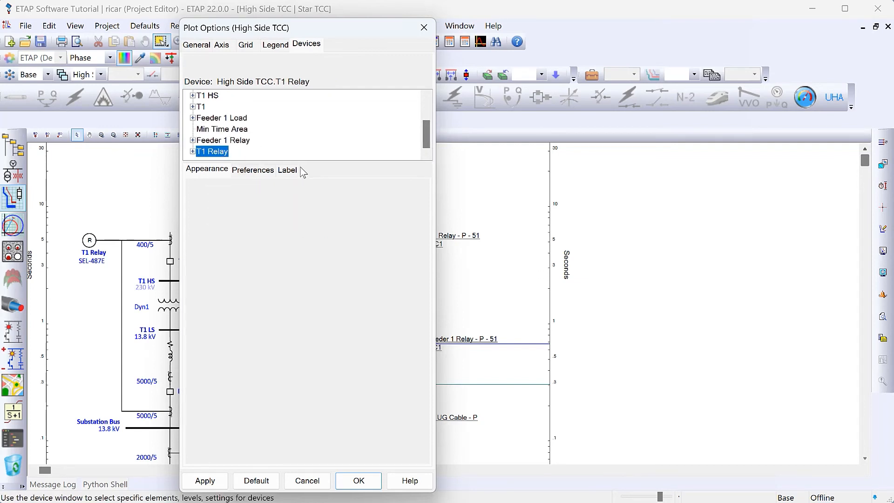
{"action": "left_click", "coordinate": [287, 170]}
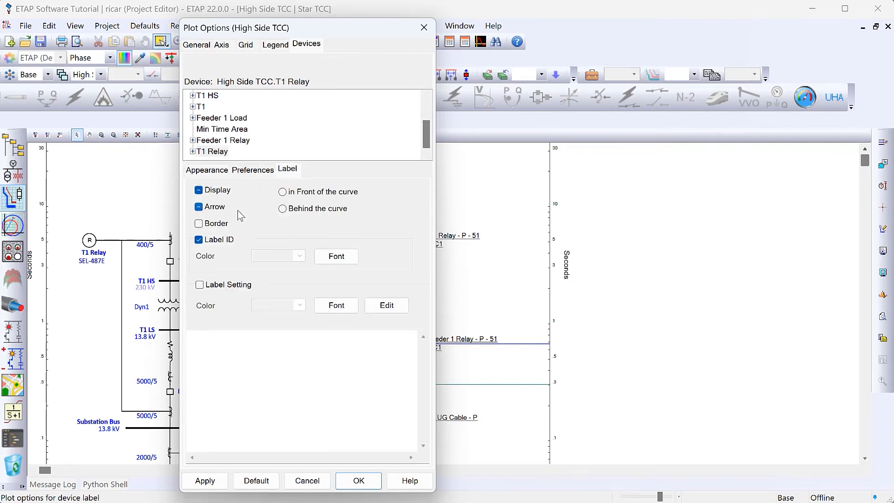
{"action": "left_click", "coordinate": [213, 287]}
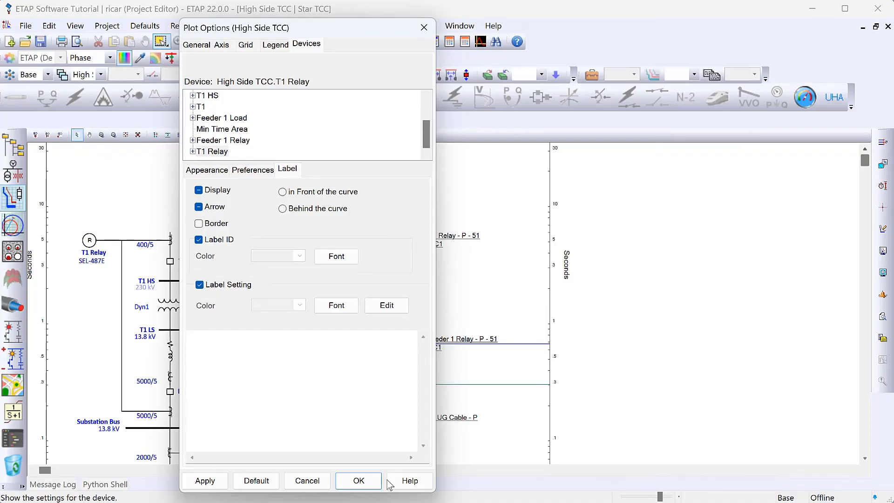
{"action": "left_click", "coordinate": [357, 480]}
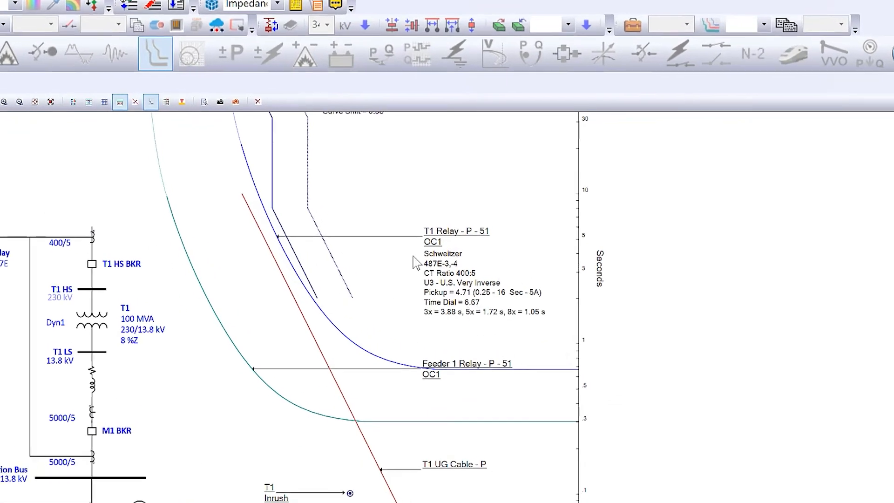
Step: Set the T1 Relay's phase overcurrent time dial to 7
{"action": "mouse_move", "coordinate": [467, 269]}
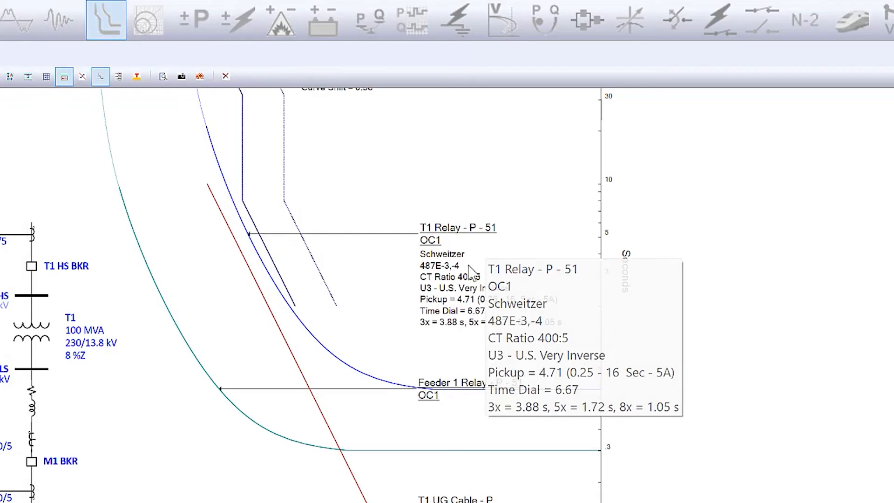
{"action": "double_click", "coordinate": [449, 279]}
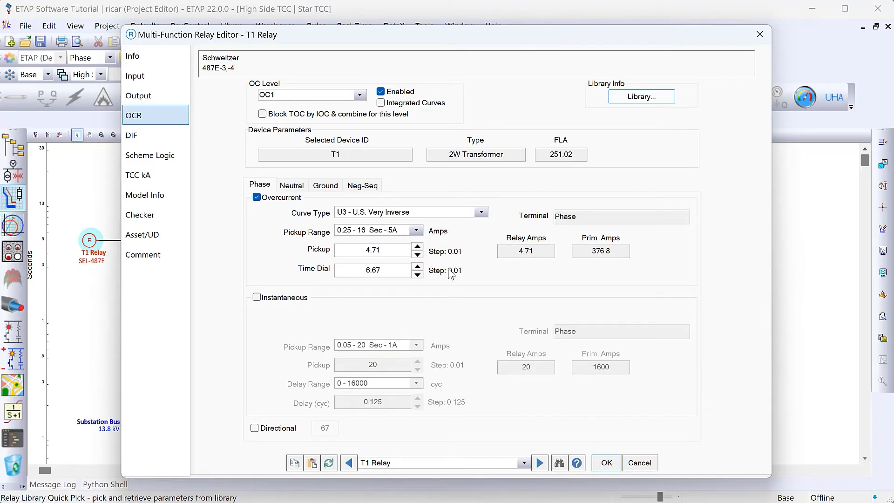
{"action": "left_click_drag", "start_coordinate": [397, 270], "coordinate": [347, 268]}
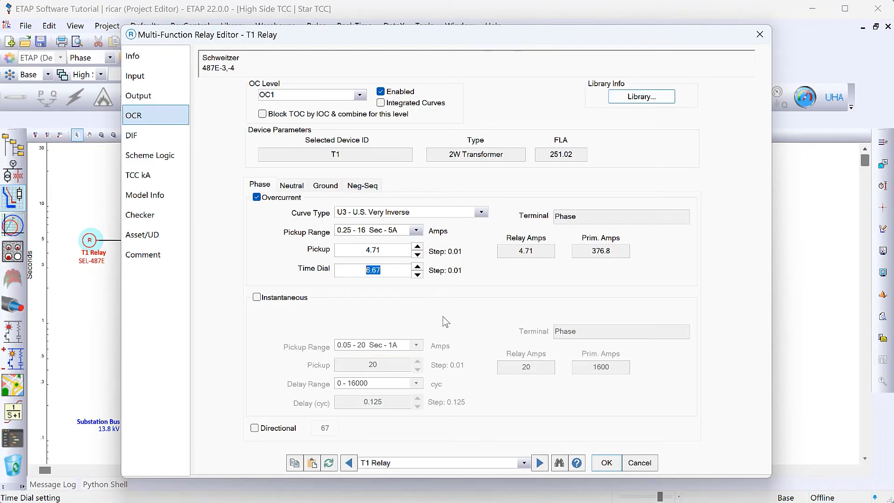
{"action": "type", "text": "7"}
{"action": "left_click", "coordinate": [606, 463]}
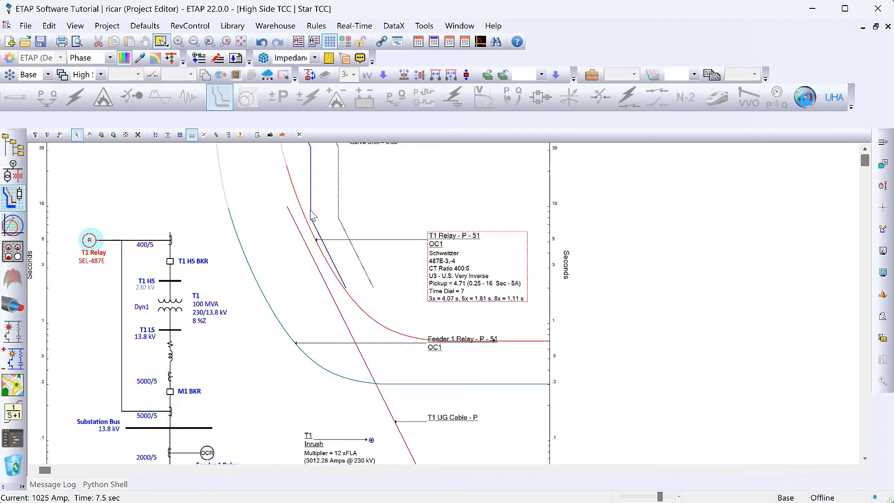
Step: Move the T1 Relay label up to about the 13 s level and the Feeder 1 Relay label directly below it, left-aligned
{"action": "mouse_move", "coordinate": [328, 250]}
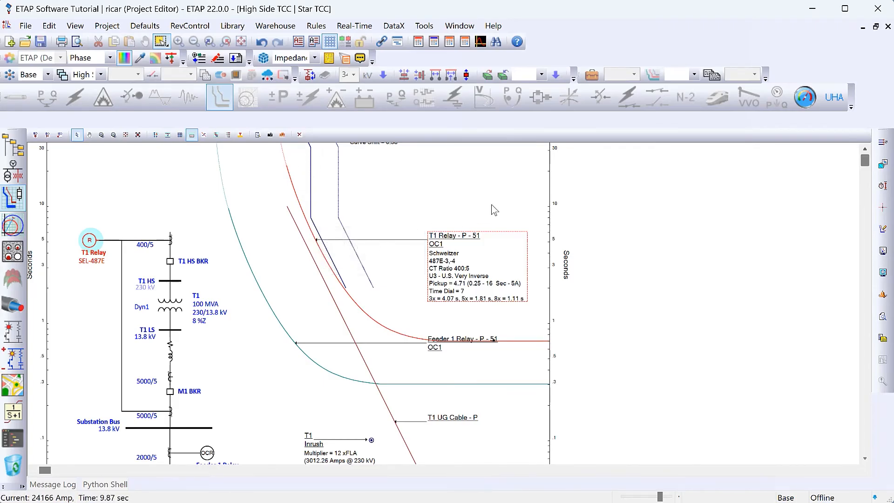
{"action": "mouse_move", "coordinate": [507, 258]}
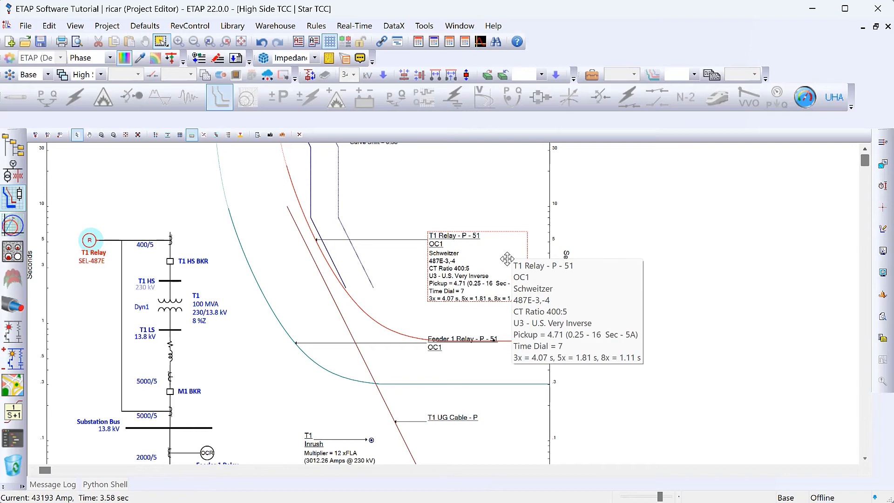
{"action": "left_click_drag", "start_coordinate": [507, 259], "coordinate": [478, 210]}
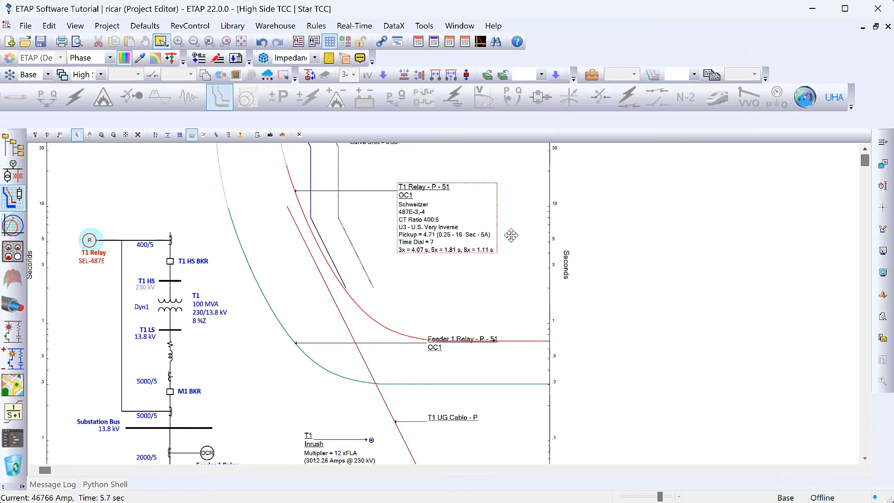
{"action": "left_click", "coordinate": [512, 236]}
{"action": "left_click_drag", "start_coordinate": [434, 352], "coordinate": [408, 277]}
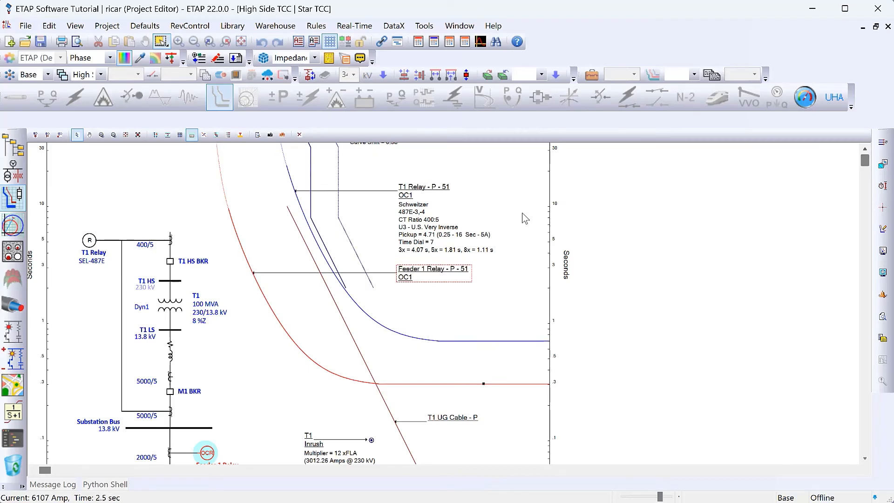
{"action": "left_click", "coordinate": [525, 213]}
Step: Set the Feeder 1 Relay's phase overcurrent pickup to 5.3
{"action": "scroll", "coordinate": [526, 214], "scroll_direction": "down", "scroll_amount": 3}
{"action": "scroll", "coordinate": [526, 214], "scroll_direction": "down", "scroll_amount": 4}
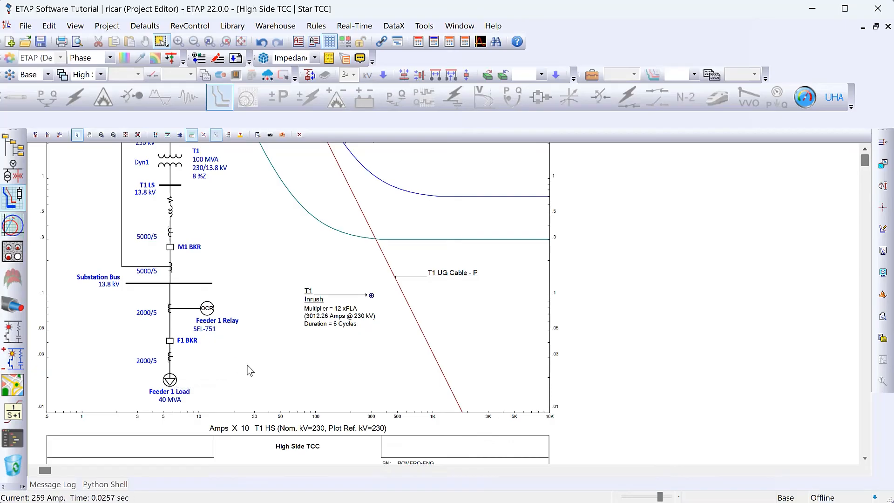
{"action": "left_click", "coordinate": [190, 288]}
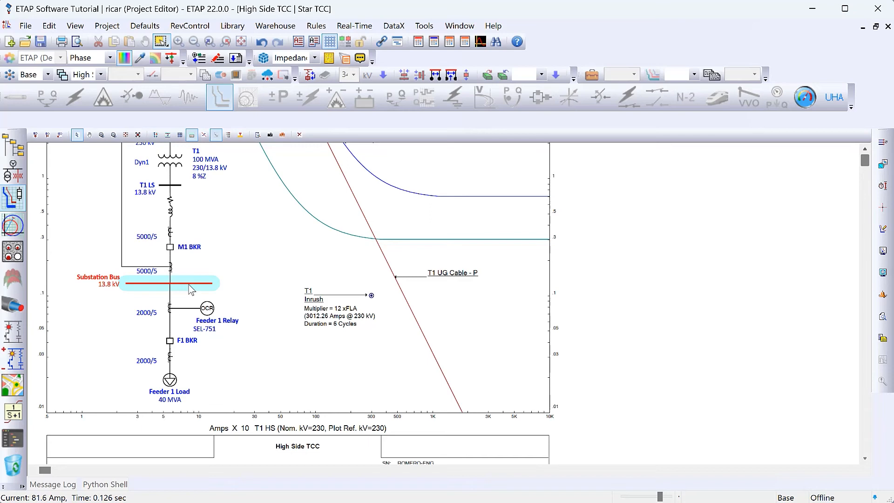
{"action": "left_click", "coordinate": [171, 310]}
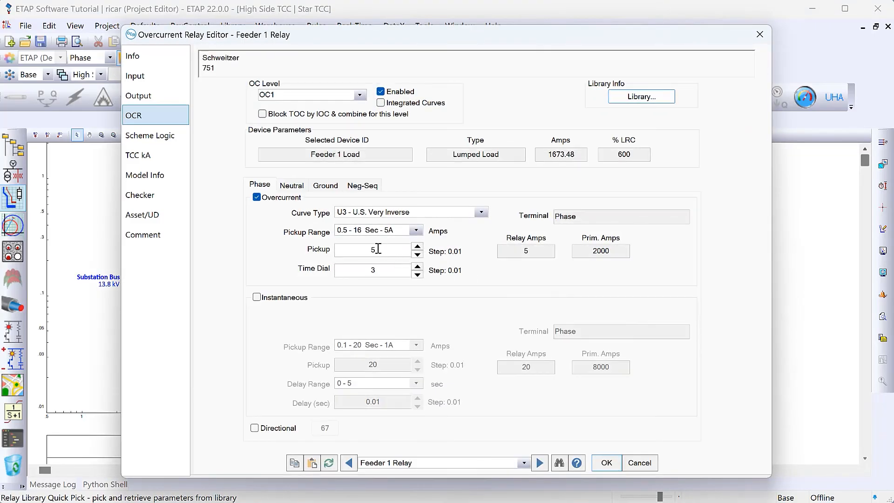
{"action": "left_click_drag", "start_coordinate": [378, 249], "coordinate": [343, 249]}
{"action": "type", "text": "5."}
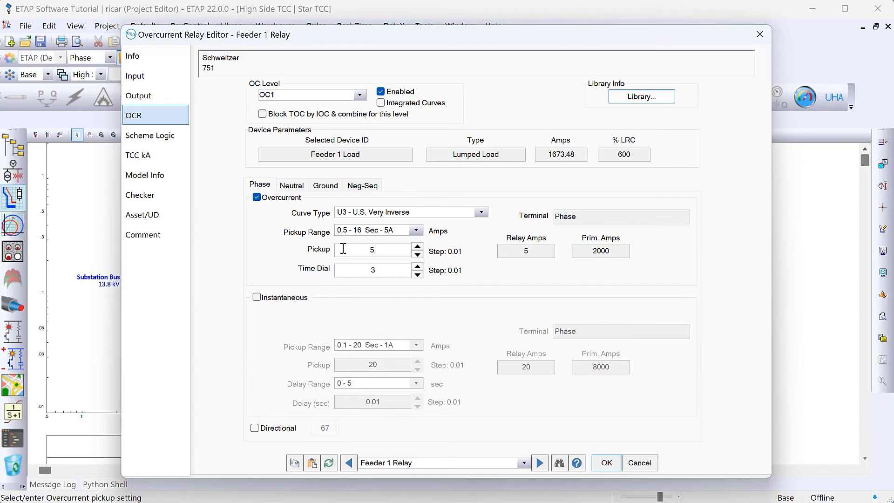
{"action": "type", "text": "3"}
{"action": "left_click", "coordinate": [606, 463]}
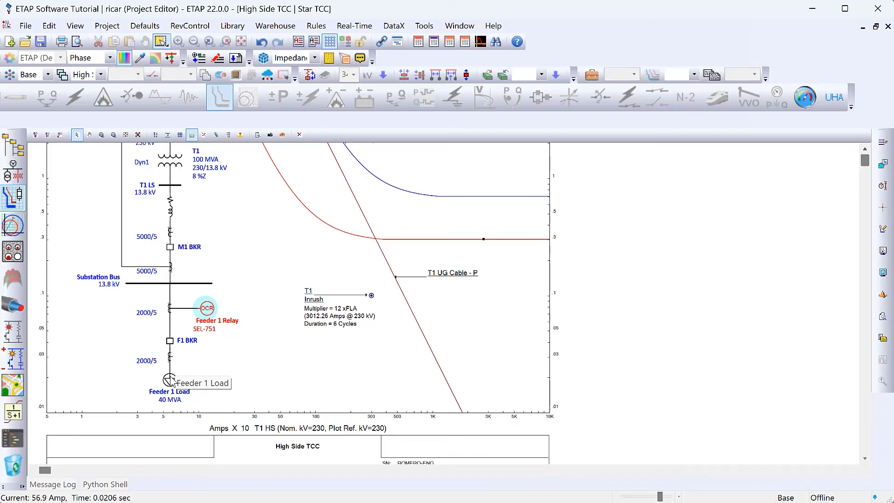
Step: Turn on the setting text in the Feeder 1 Relay's label through the plot options for devices
{"action": "scroll", "coordinate": [171, 381], "scroll_direction": "up", "scroll_amount": 3}
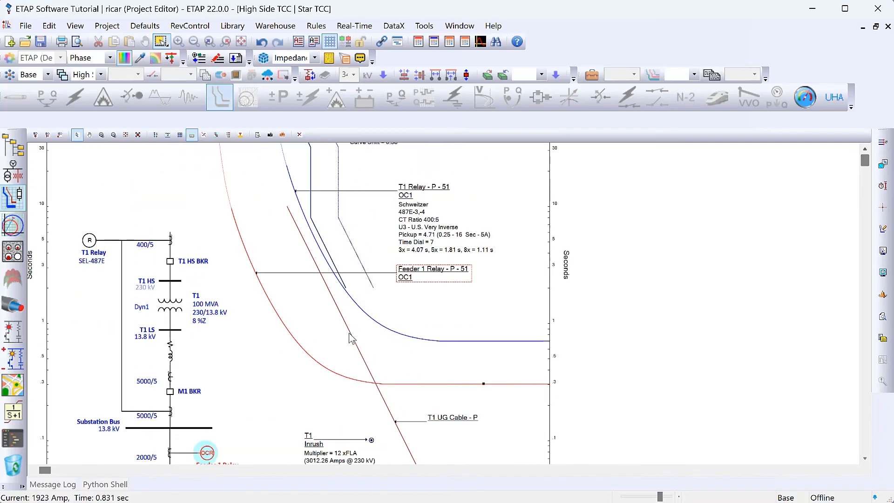
{"action": "mouse_move", "coordinate": [426, 269]}
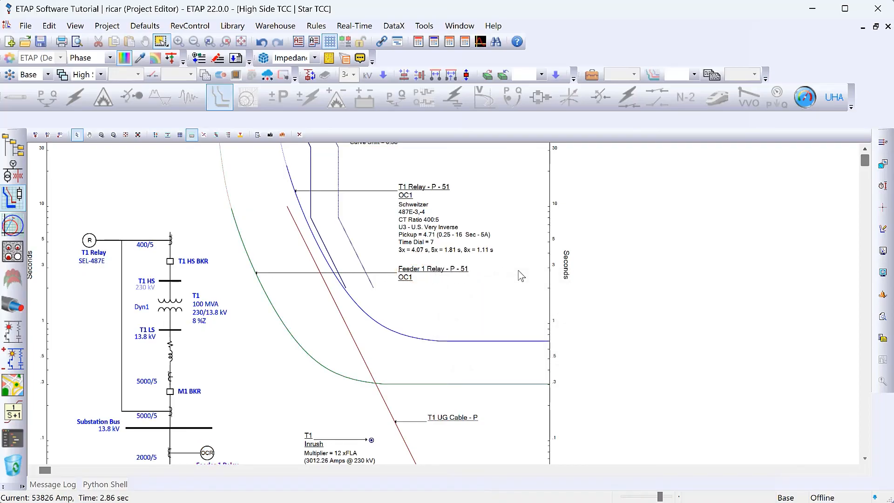
{"action": "double_click", "coordinate": [521, 275]}
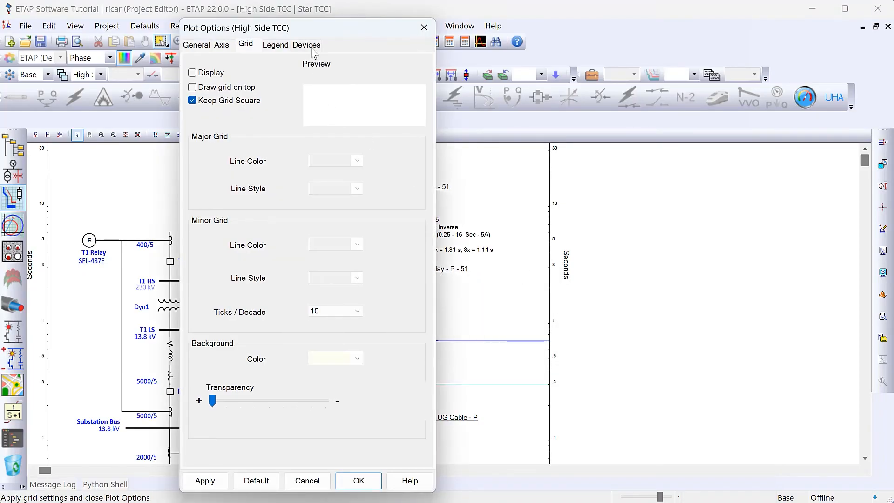
{"action": "left_click", "coordinate": [315, 46]}
{"action": "scroll", "coordinate": [372, 106], "scroll_direction": "down", "scroll_amount": 1}
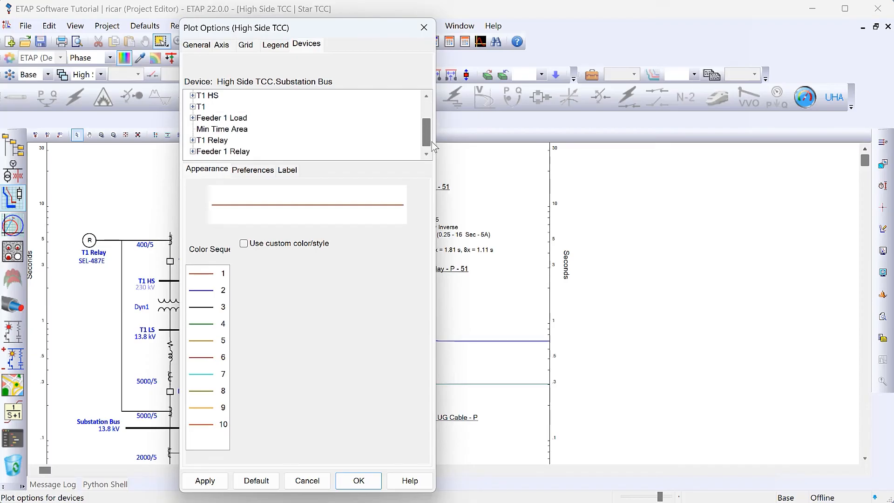
{"action": "left_click", "coordinate": [234, 152]}
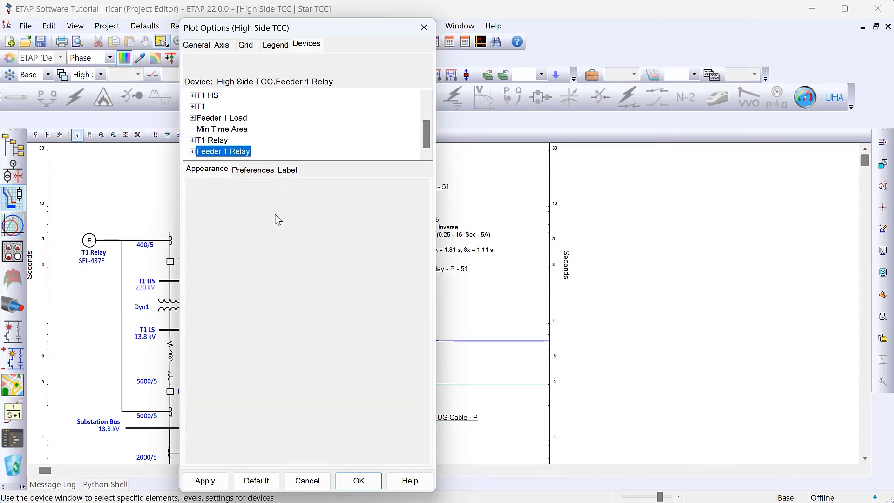
{"action": "left_click", "coordinate": [286, 169]}
{"action": "left_click", "coordinate": [199, 284]}
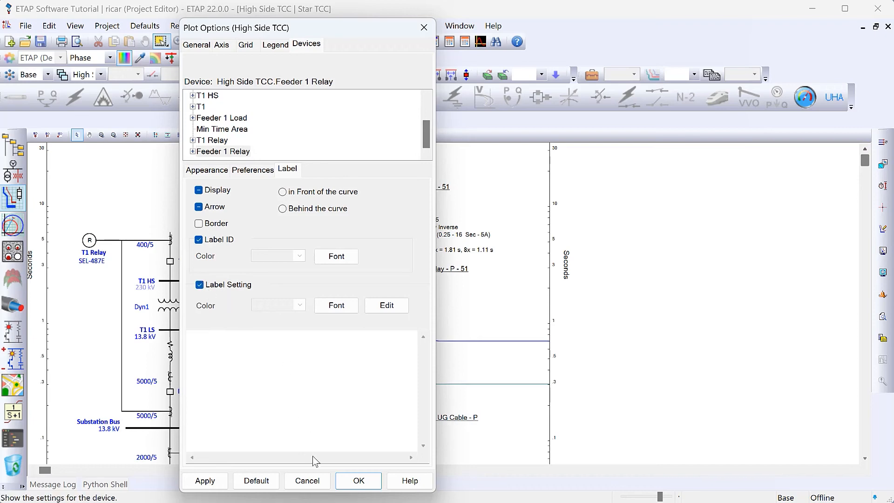
{"action": "left_click", "coordinate": [358, 480]}
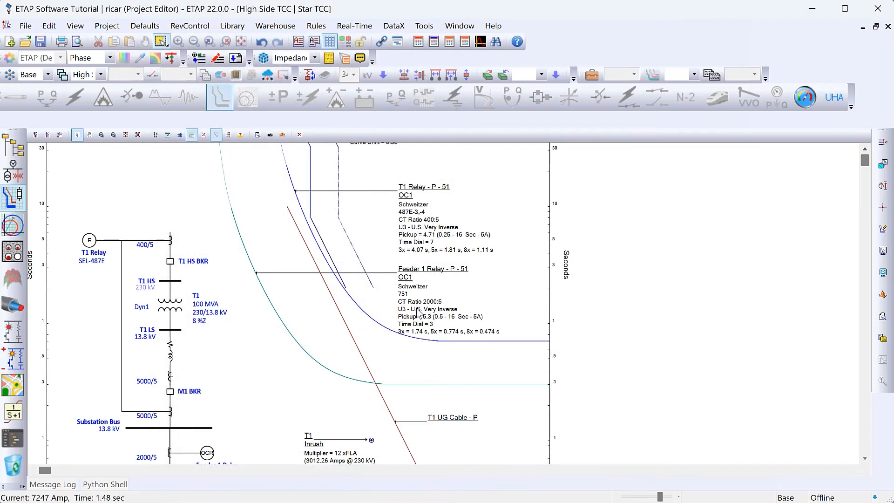
Step: Shift the T1 Relay and Feeder 1 Relay labels slightly upward so the Feeder 1 text clears the T1 Relay curve
{"action": "left_click_drag", "start_coordinate": [412, 225], "coordinate": [411, 211]}
{"action": "left_click", "coordinate": [523, 225]}
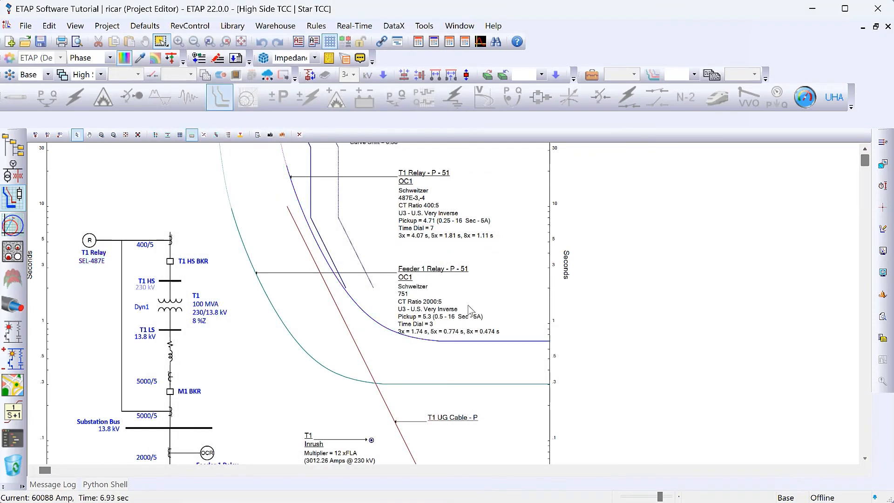
{"action": "left_click_drag", "start_coordinate": [469, 306], "coordinate": [470, 290]}
{"action": "left_click", "coordinate": [528, 230]}
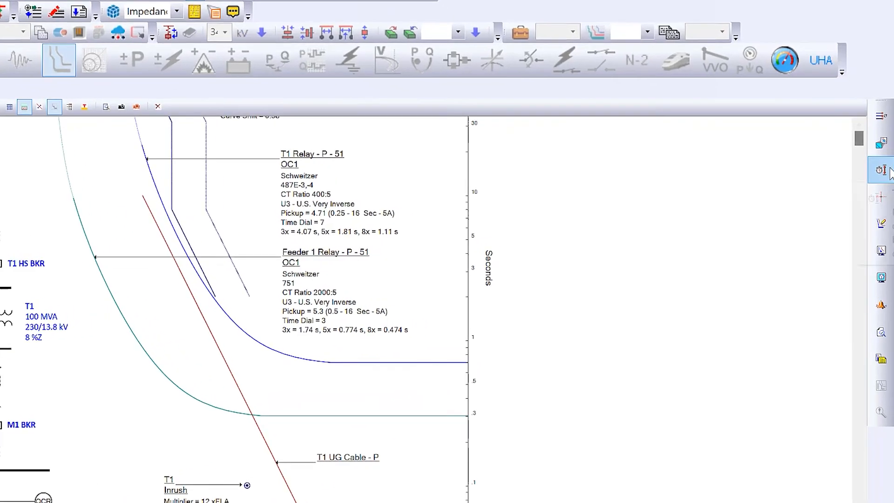
Step: Add a time difference marker between the T1 Relay and Feeder 1 Relay curves where the Feeder 1 curve flattens, and move its label onto the marker
{"action": "left_click", "coordinate": [881, 166]}
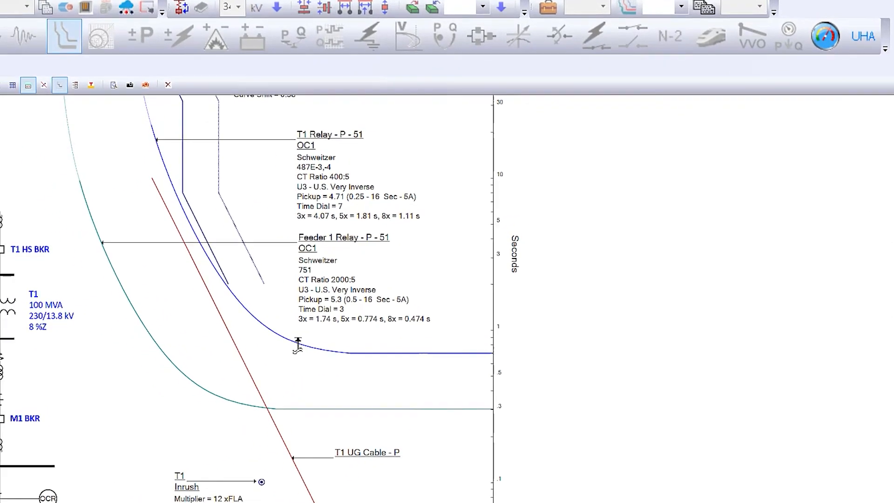
{"action": "left_click", "coordinate": [355, 322]}
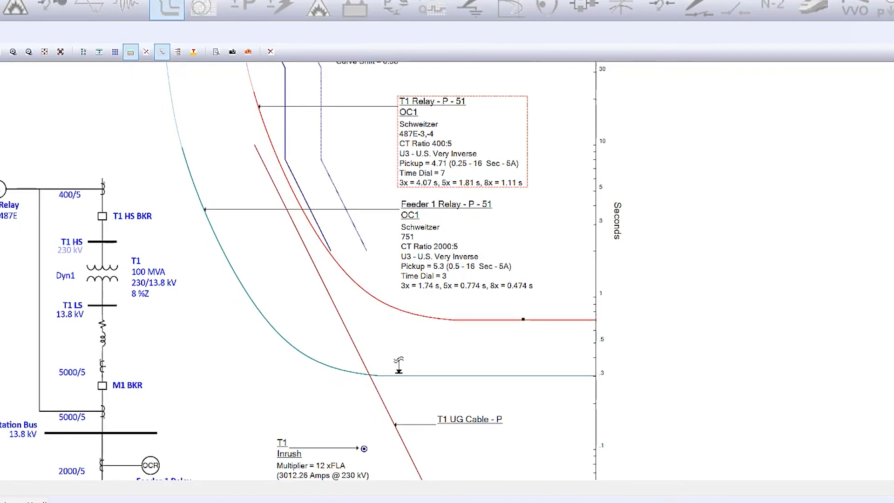
{"action": "left_click", "coordinate": [354, 389]}
{"action": "left_click", "coordinate": [398, 372]}
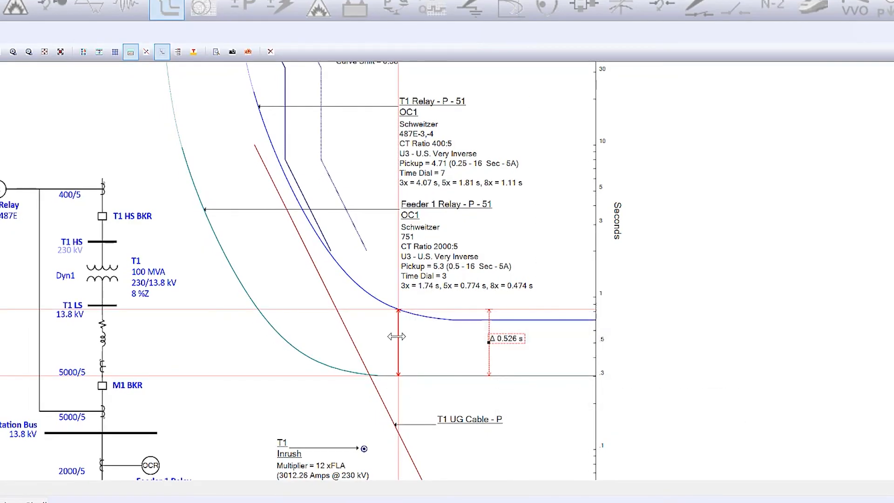
{"action": "mouse_move", "coordinate": [396, 343]}
{"action": "left_click_drag", "start_coordinate": [495, 355], "coordinate": [398, 345]}
{"action": "mouse_move", "coordinate": [492, 367]}
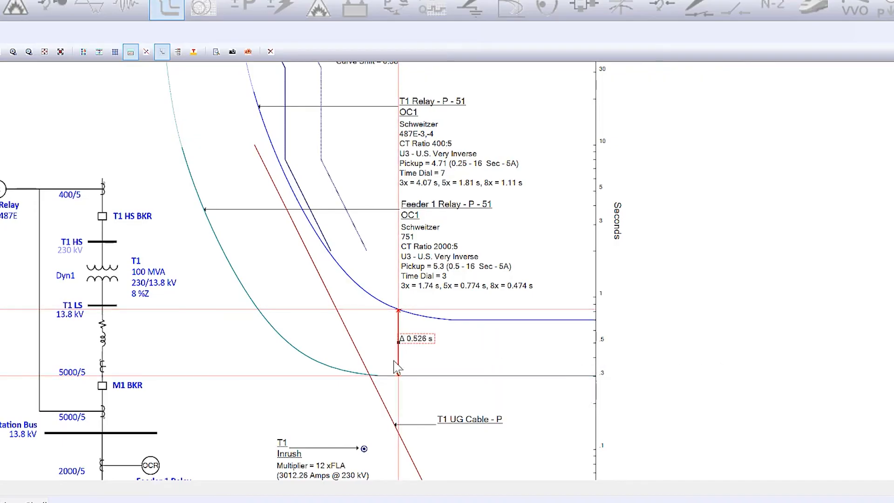
Step: Move the time difference marker to the flat section of the T1 Relay and Feeder 1 Relay curves, with its label beside it
{"action": "mouse_move", "coordinate": [396, 356]}
{"action": "left_click_drag", "start_coordinate": [395, 356], "coordinate": [333, 347]}
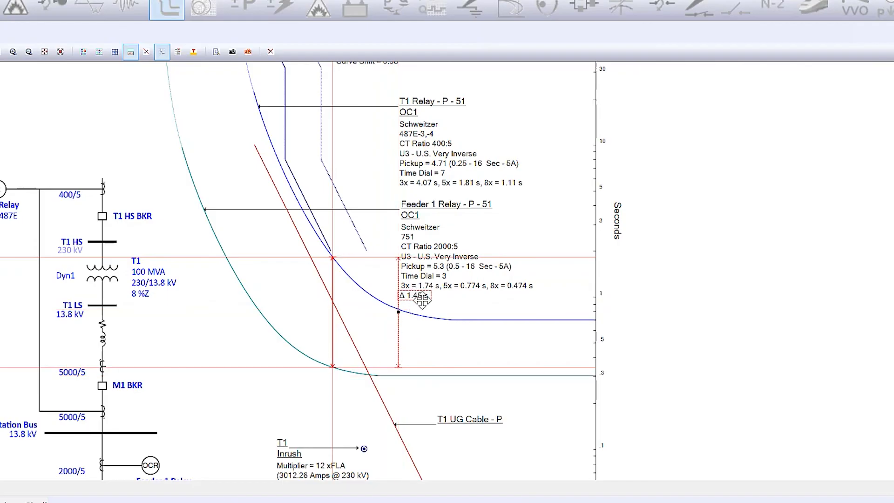
{"action": "mouse_move", "coordinate": [421, 301]}
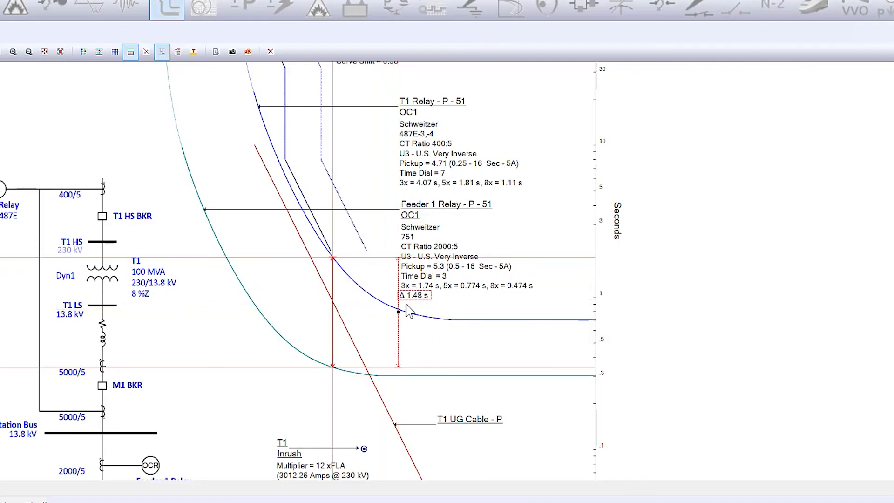
{"action": "mouse_move", "coordinate": [334, 258]}
{"action": "left_click_drag", "start_coordinate": [334, 329], "coordinate": [490, 338]}
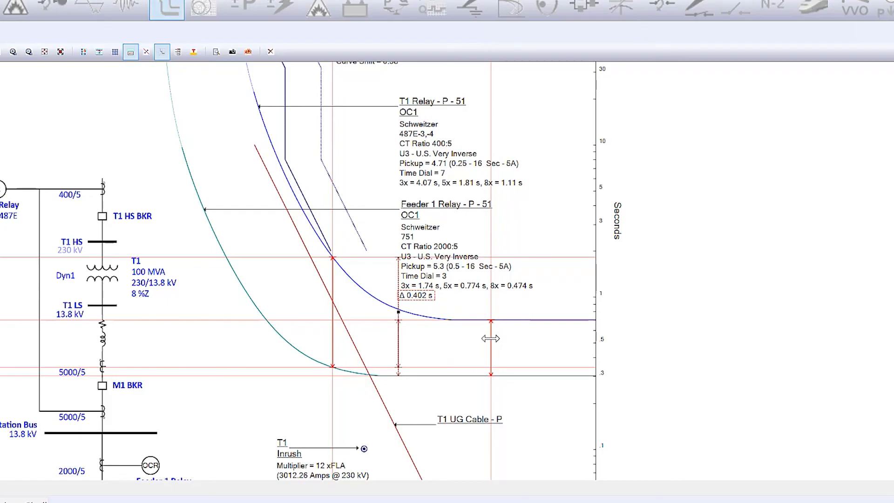
{"action": "left_click_drag", "start_coordinate": [491, 338], "coordinate": [475, 352]}
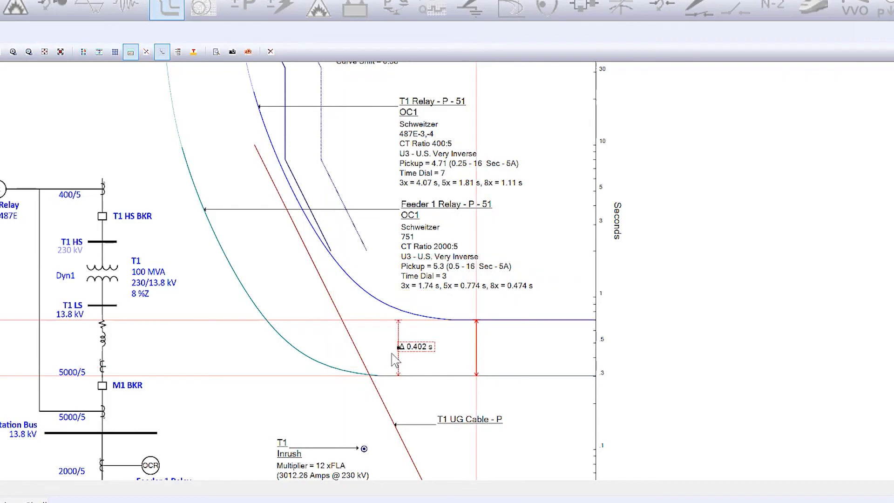
{"action": "left_click", "coordinate": [477, 349]}
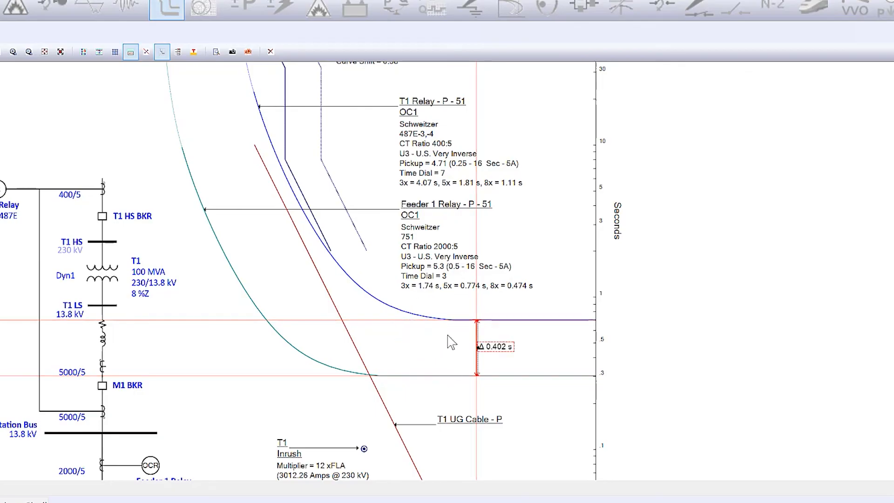
{"action": "mouse_move", "coordinate": [499, 343]}
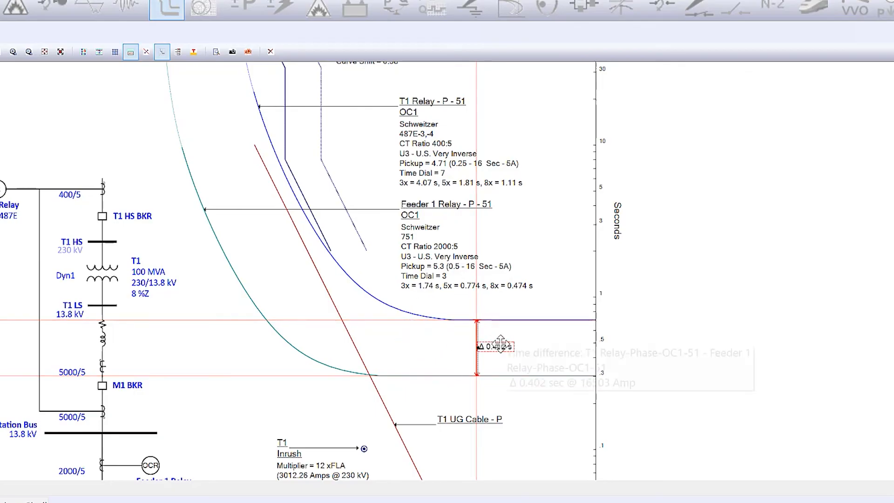
Step: Raise the Feeder 1 Relay curve closer to the T1 Relay curve and set its phase overcurrent time dial to 4
{"action": "left_click", "coordinate": [430, 376]}
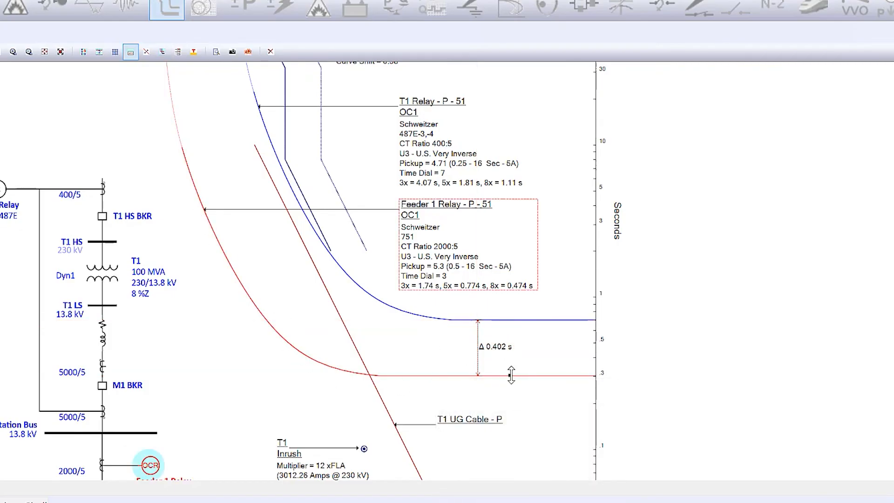
{"action": "mouse_move", "coordinate": [512, 376]}
{"action": "left_mouse_down"}
{"action": "mouse_move", "coordinate": [514, 363]}
{"action": "mouse_move", "coordinate": [470, 342]}
{"action": "left_mouse_up"}
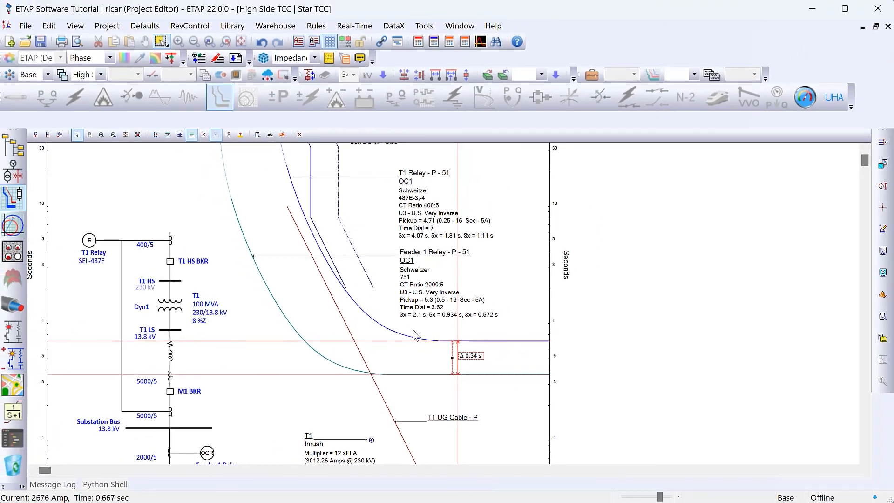
{"action": "double_click", "coordinate": [432, 302]}
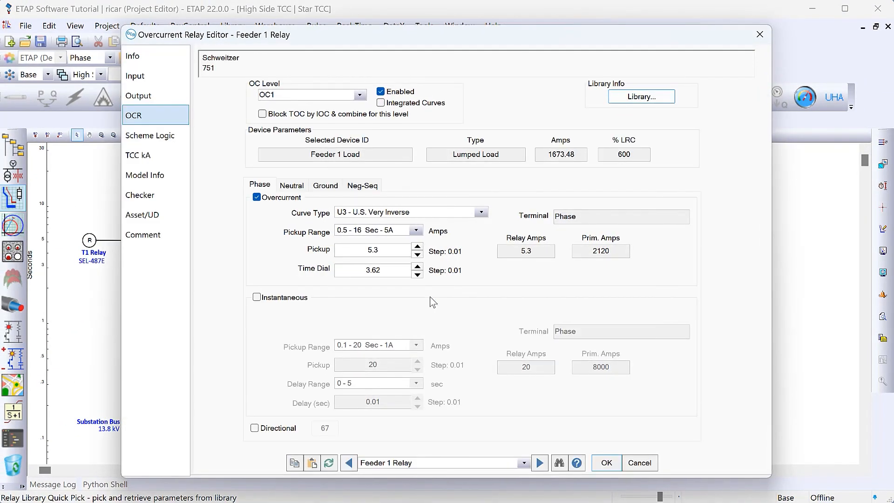
{"action": "left_click_drag", "start_coordinate": [396, 270], "coordinate": [292, 260]}
{"action": "type", "text": "4"}
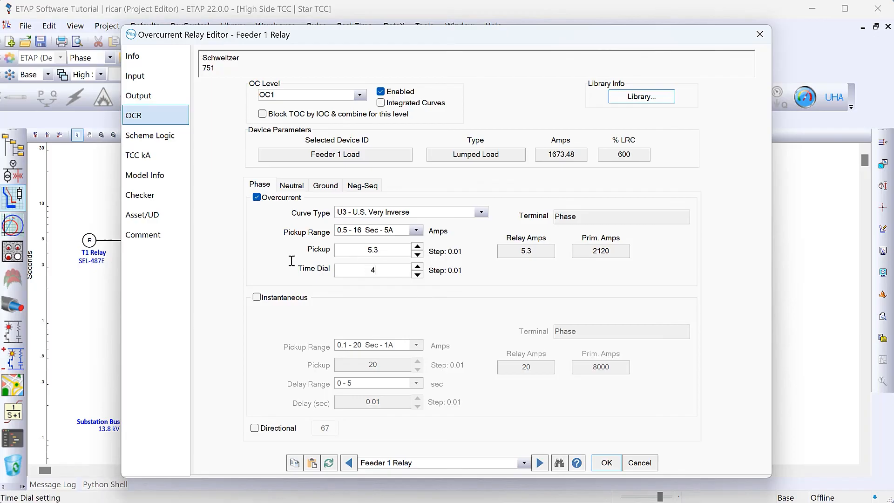
{"action": "key", "text": "Return"}
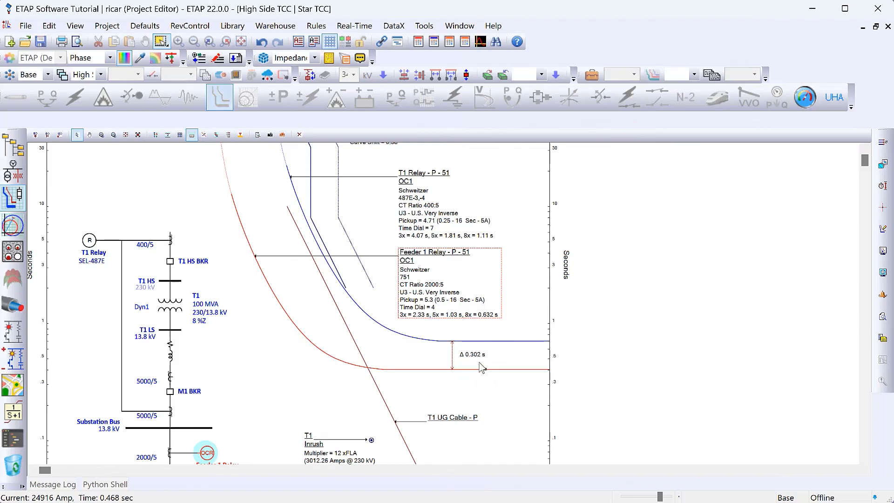
{"action": "scroll", "coordinate": [505, 382], "scroll_direction": "down", "scroll_amount": 2}
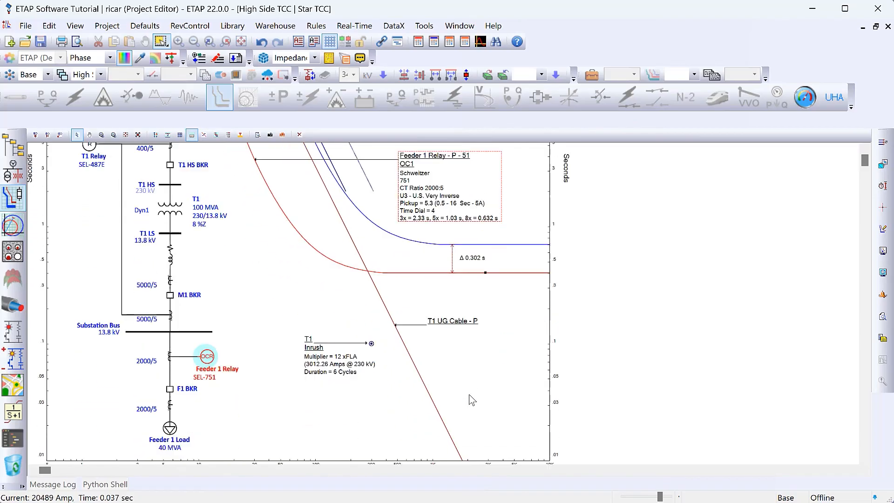